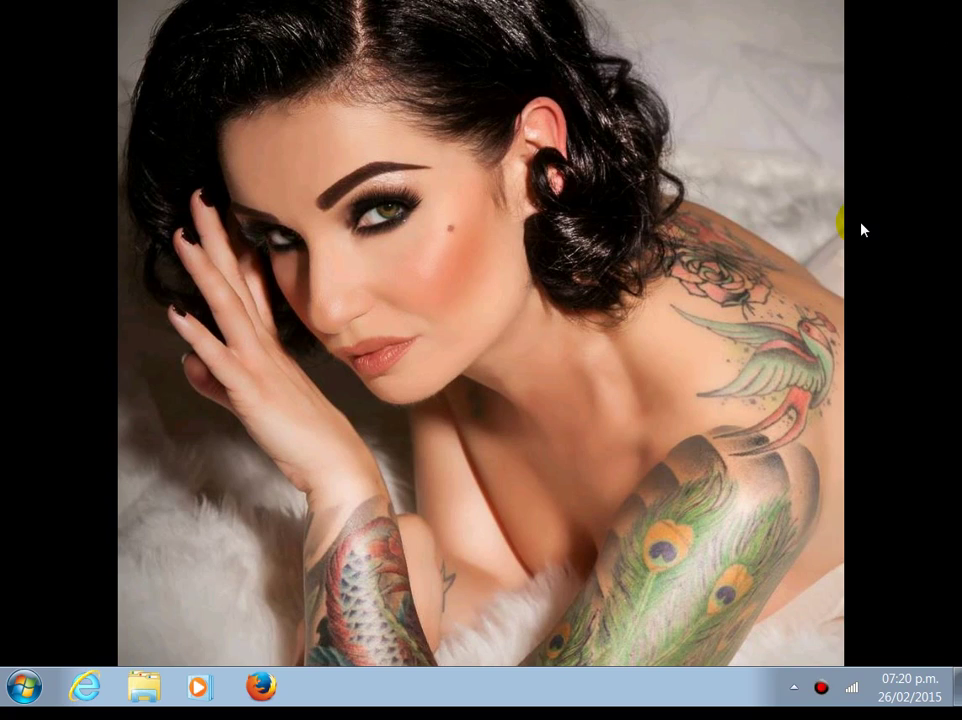
Launch Microsoft Excel 2010 from the Windows 7 Start menu's pinned list
left_click(30, 686)
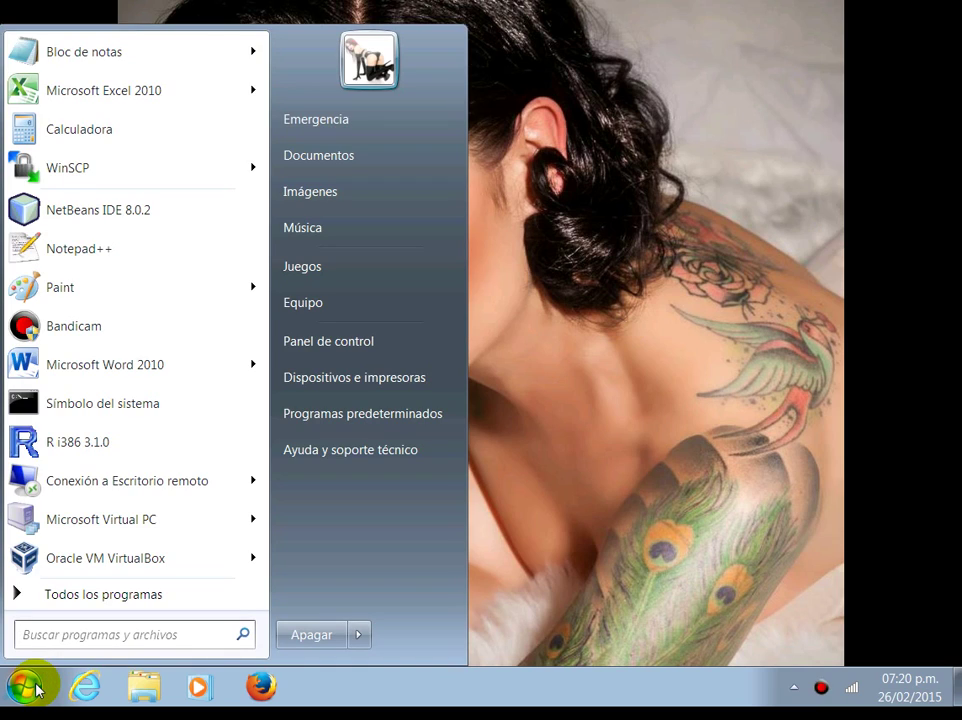
left_click(116, 593)
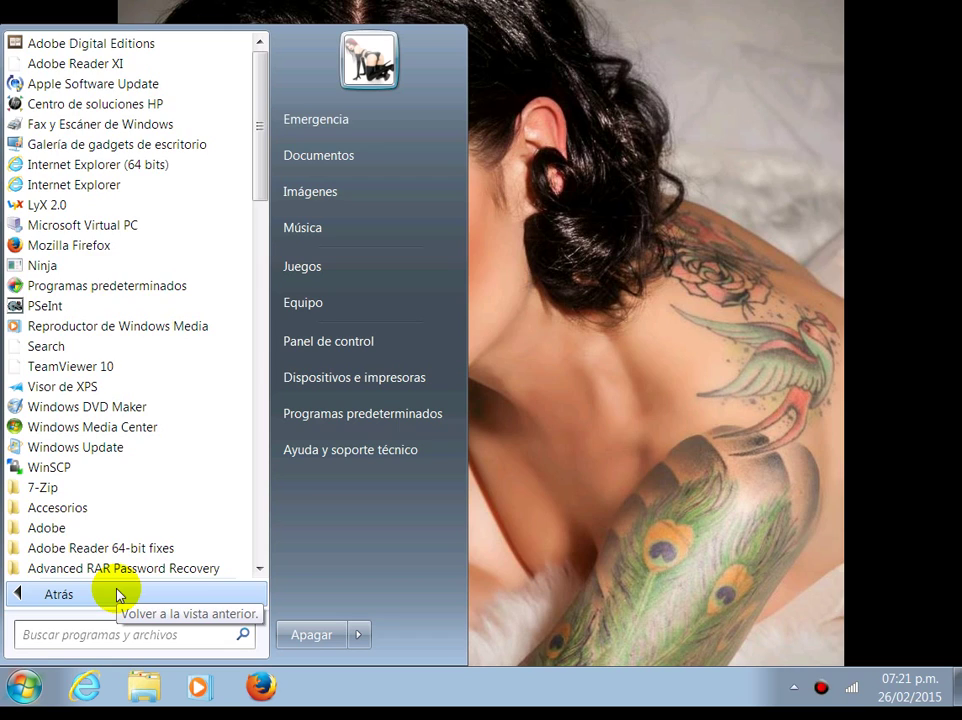
left_click(116, 593)
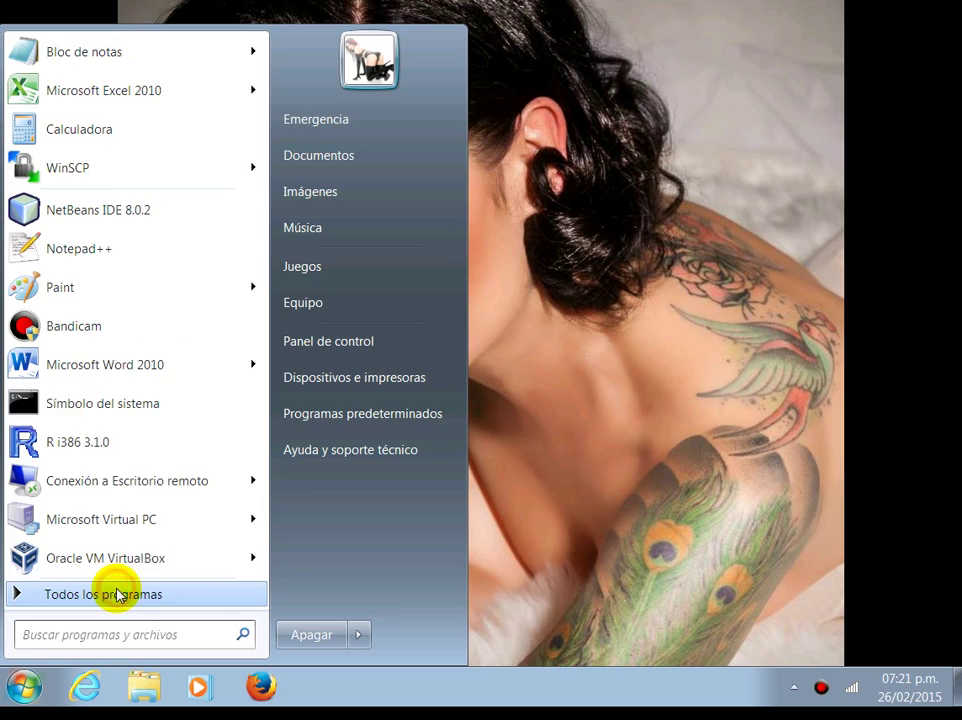
left_click(200, 95)
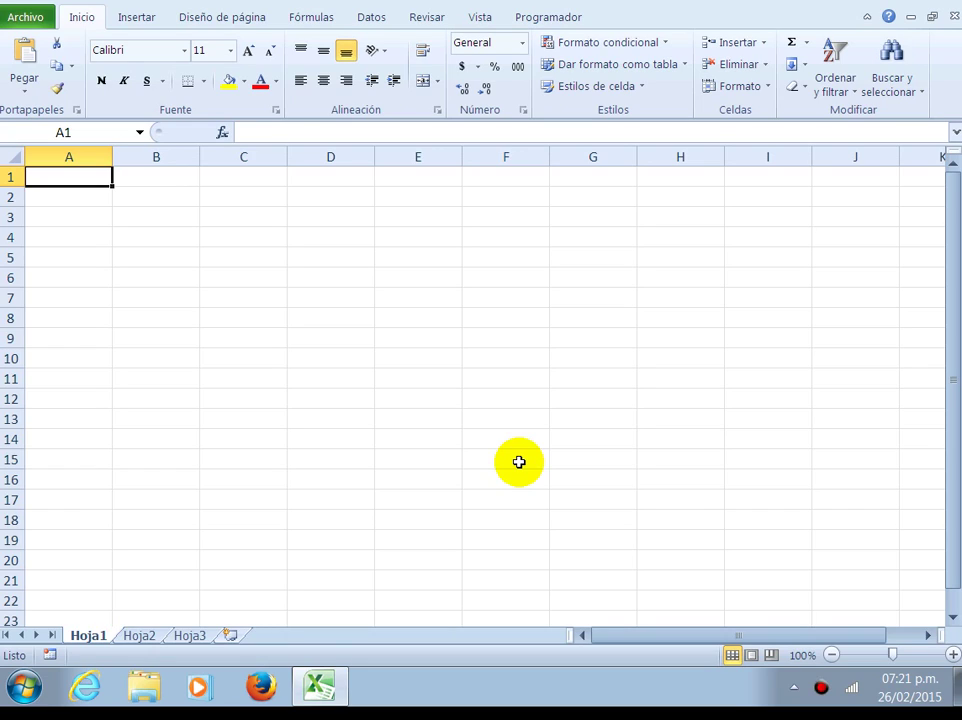
Enter a bold X label in A1, fill B1 light green, and add a centred F.O label in A2
type("X")
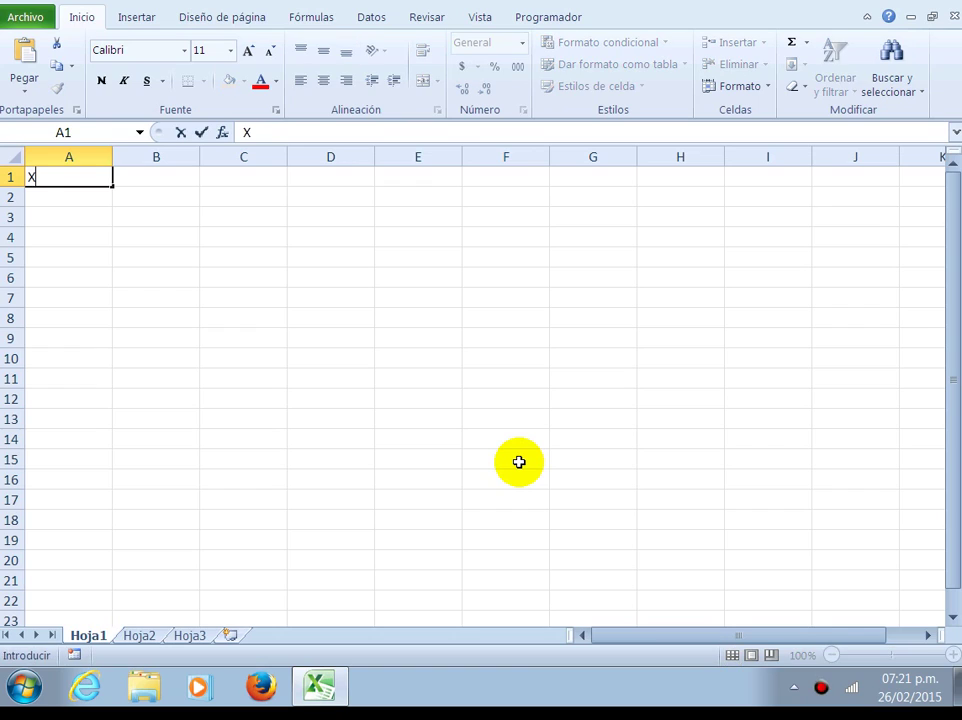
key("Tab")
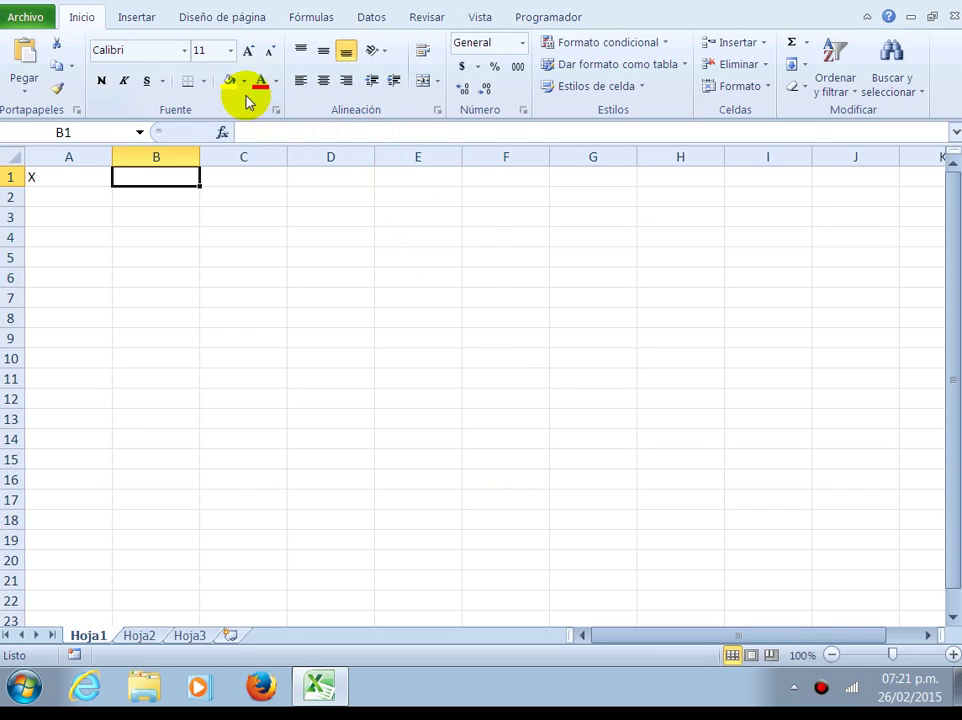
left_click(245, 81)
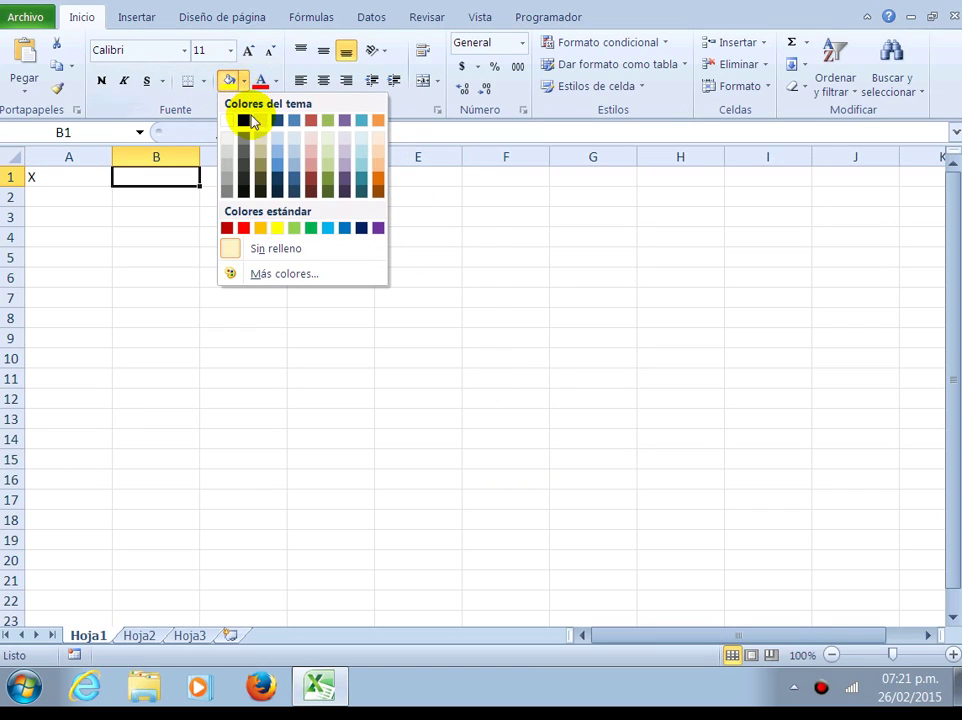
left_click(296, 228)
left_click(72, 176)
left_click(101, 81)
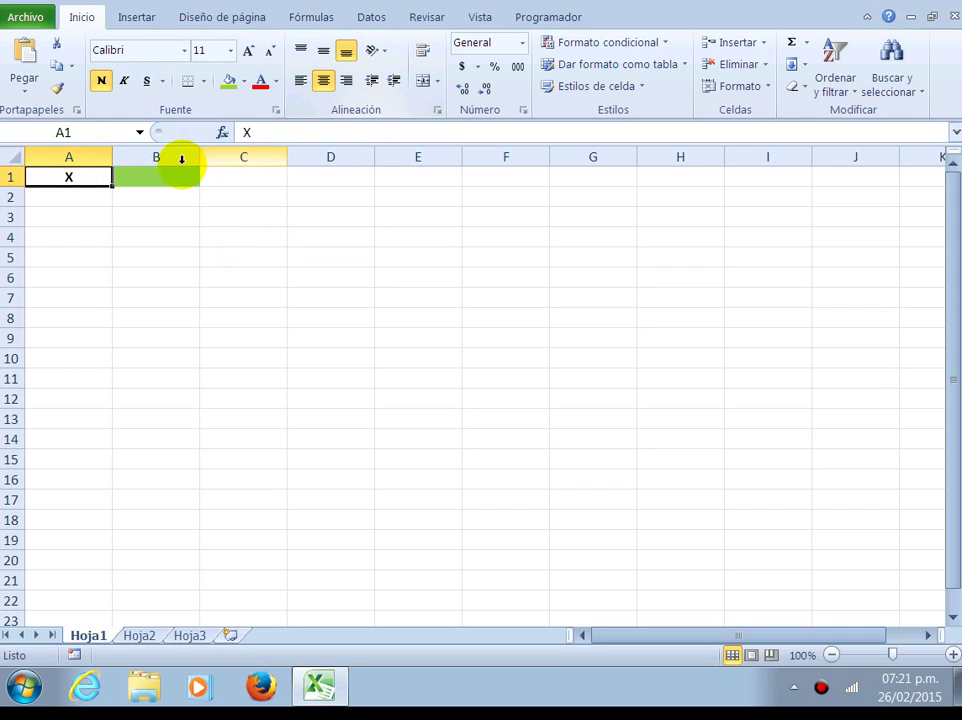
left_click(86, 196)
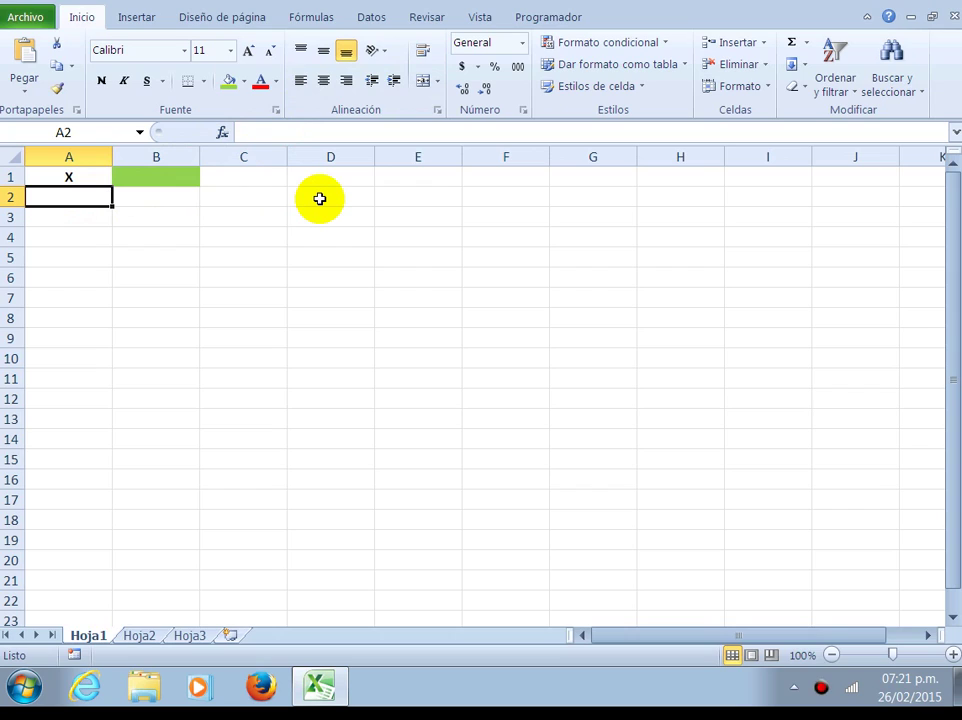
type("F.O")
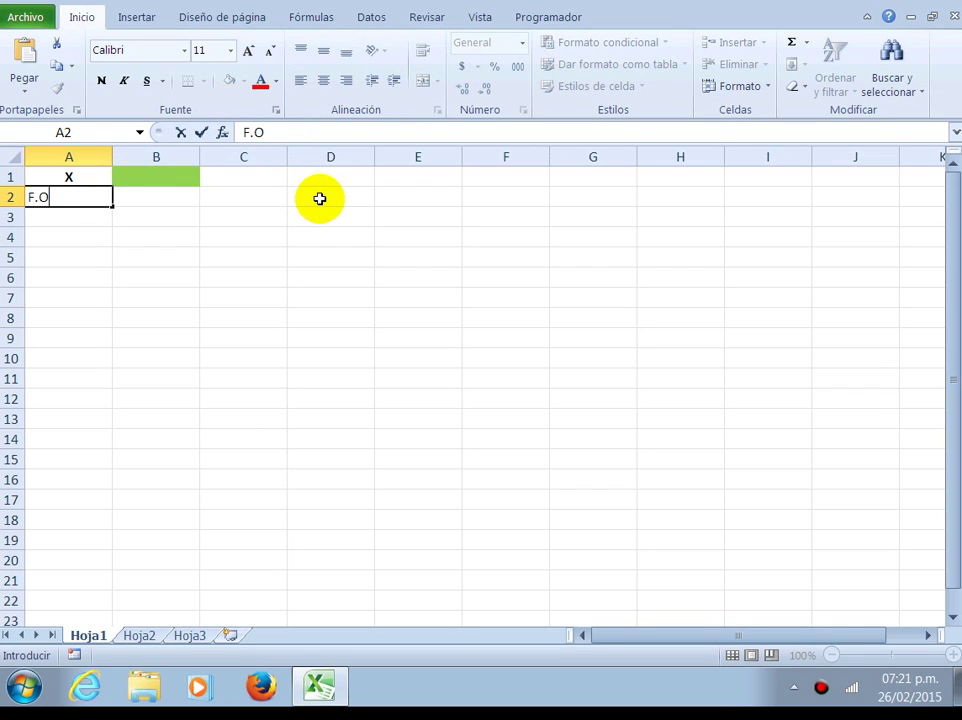
key("ctrl+Return")
left_click(323, 80)
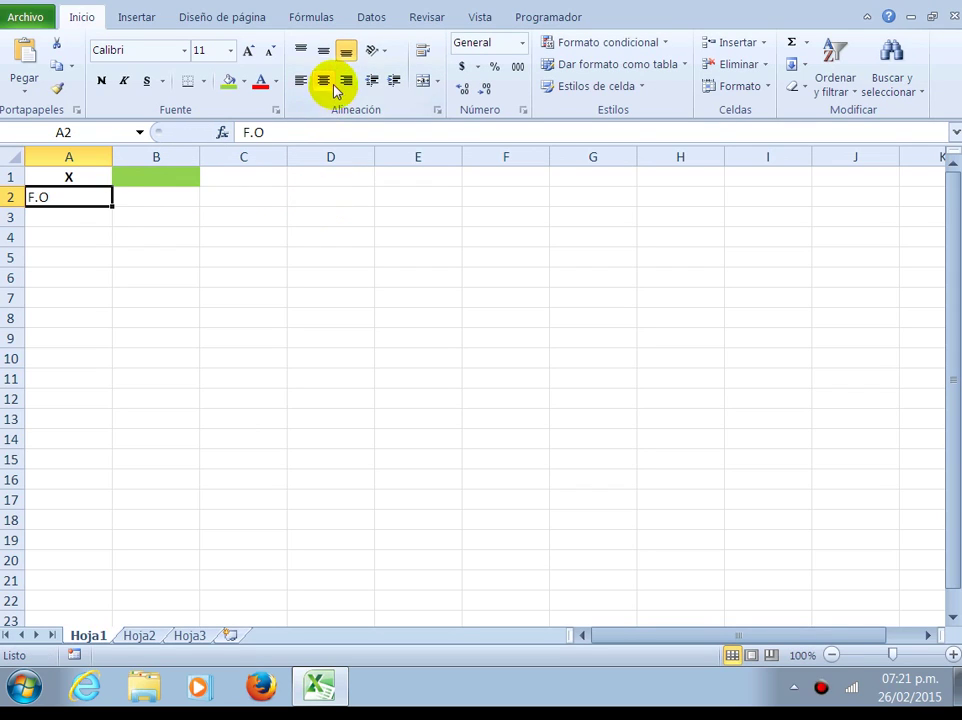
Enter =(B1*B1)-2 in centred cell B2 so it returns -2
left_click(165, 201)
left_click(323, 80)
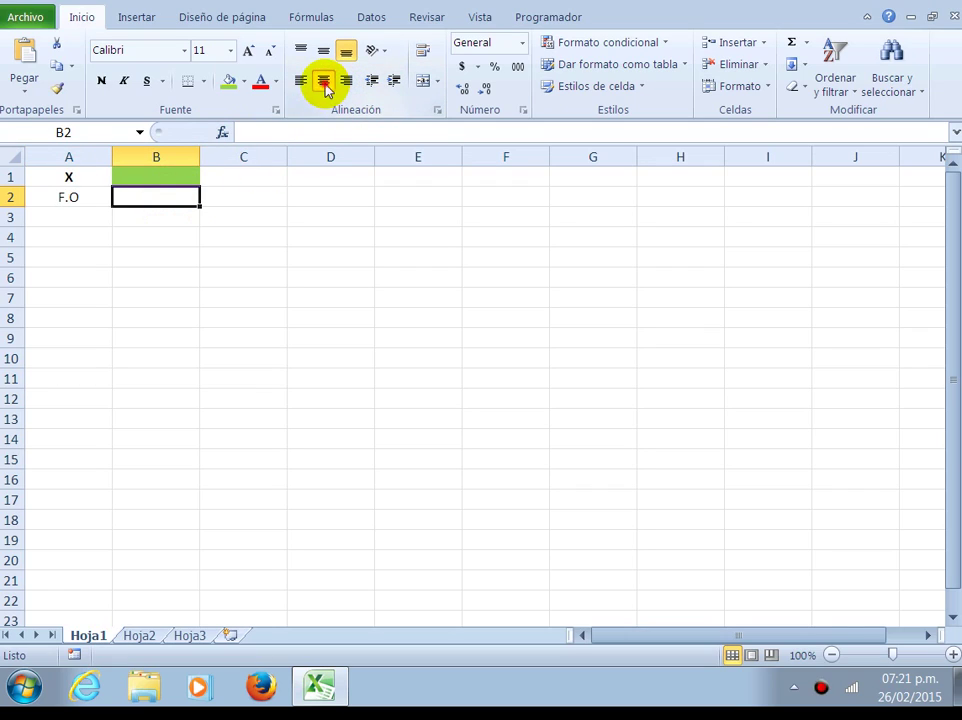
type(")(")
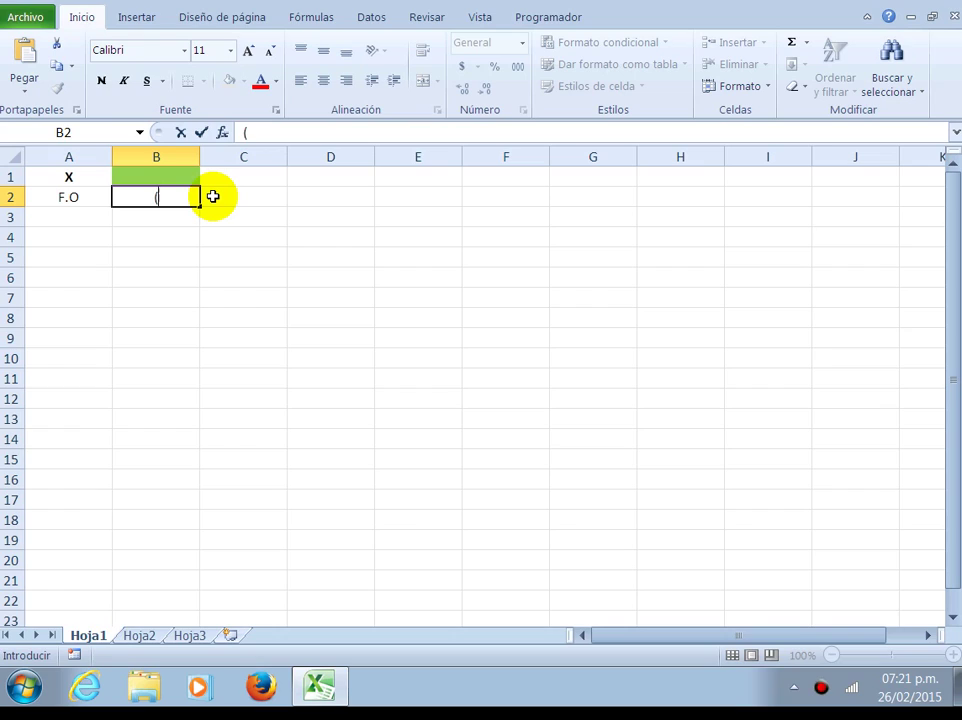
type("=")
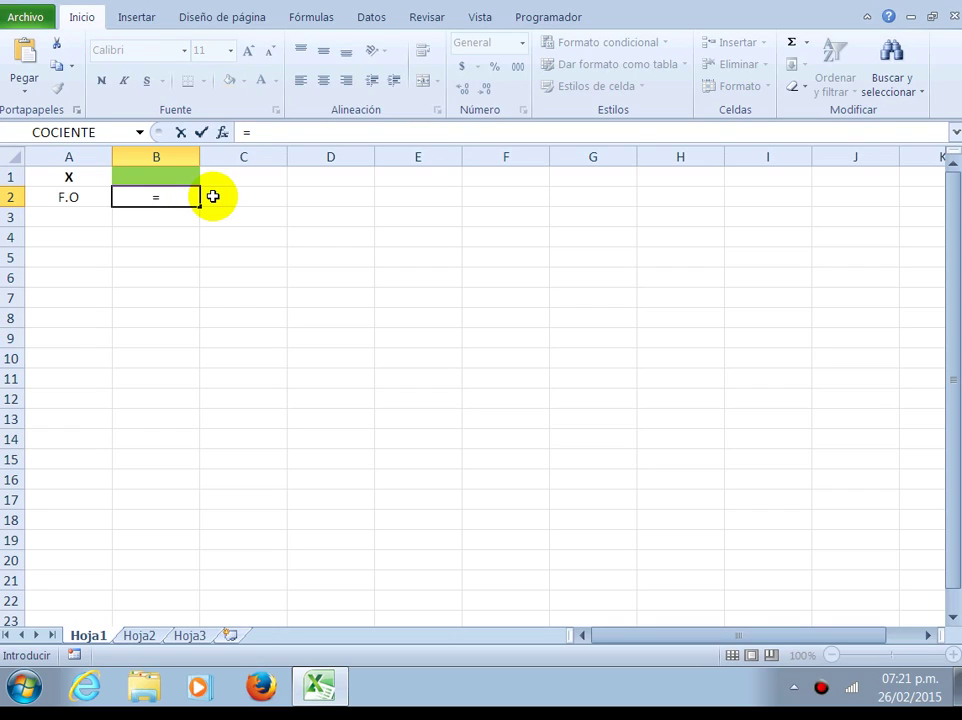
left_click(176, 175)
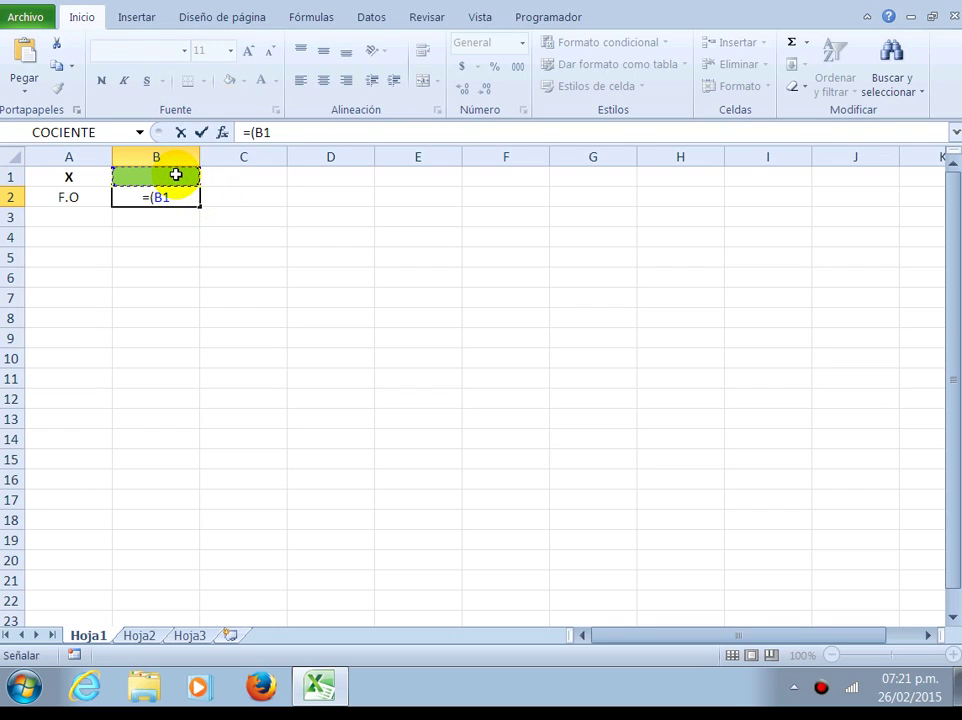
type("*")
left_click(176, 175)
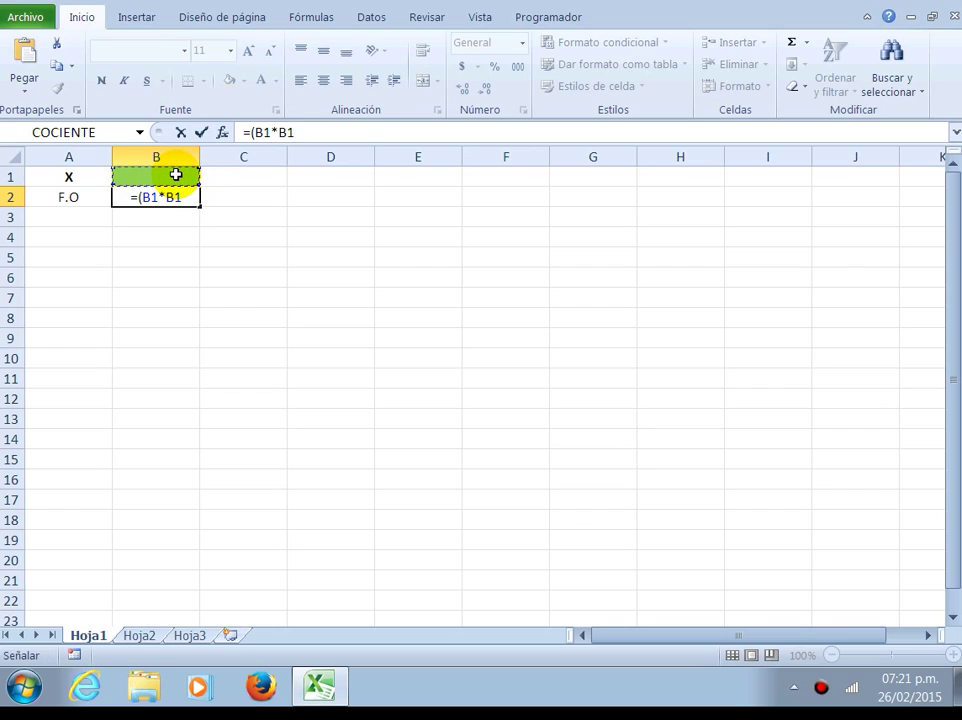
type(")-2")
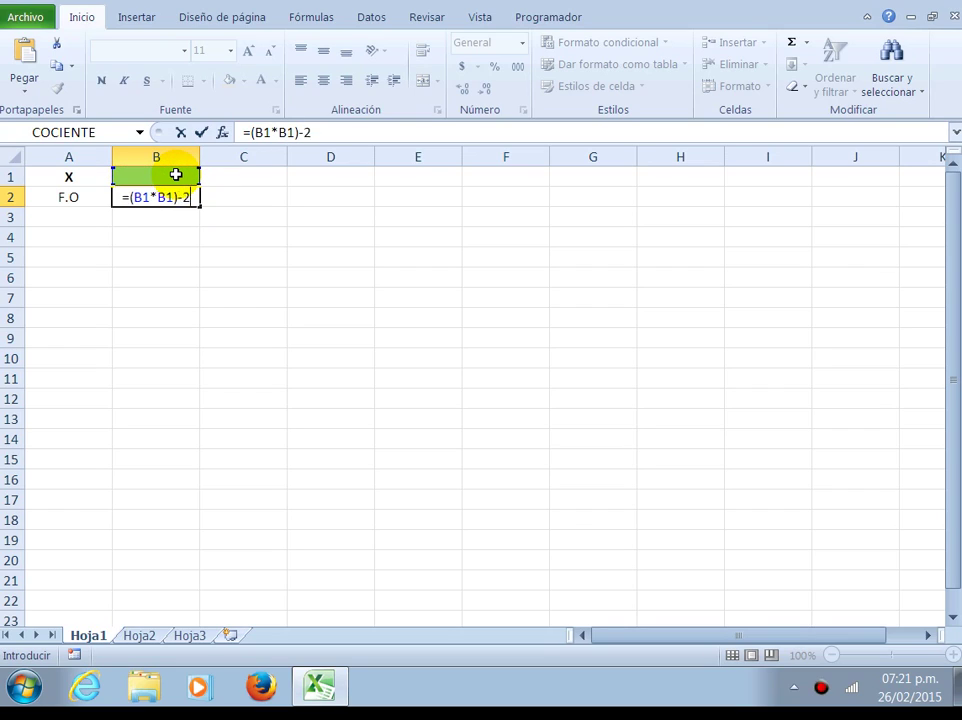
key("ctrl+Return")
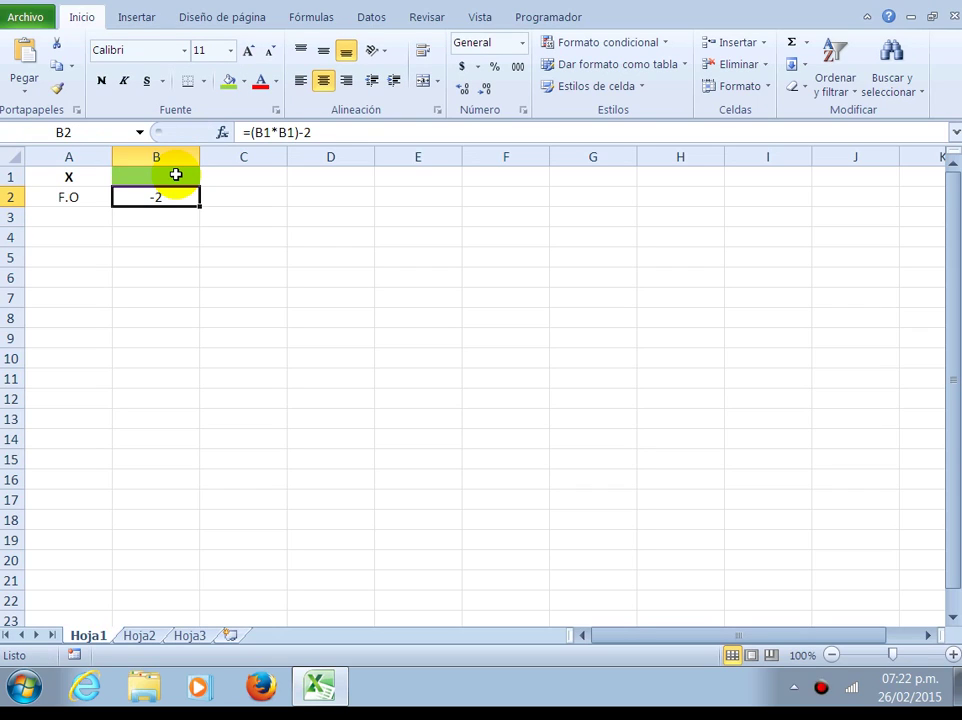
left_click(176, 175)
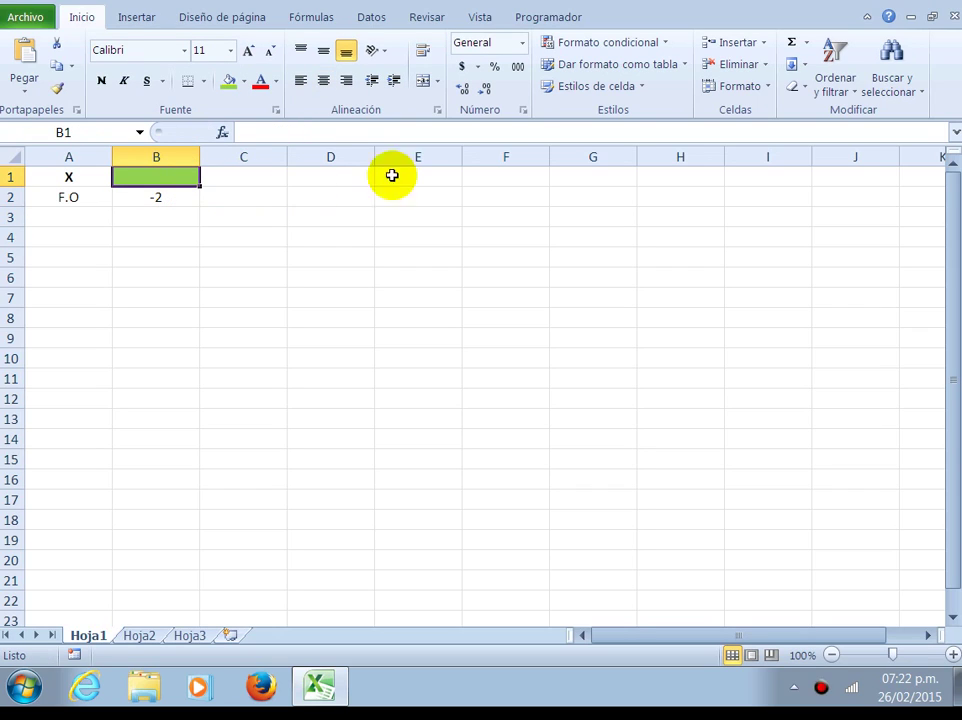
Run Goal Seek to bring B2 to 0 by changing B1, giving X = 1,41422449
left_click(373, 22)
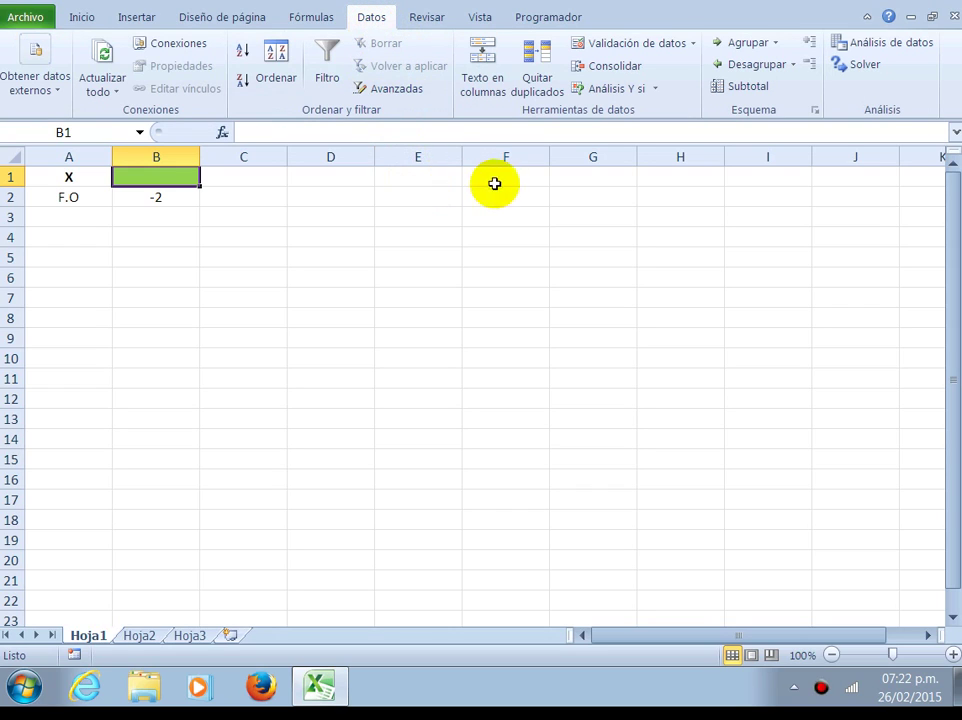
left_click(652, 92)
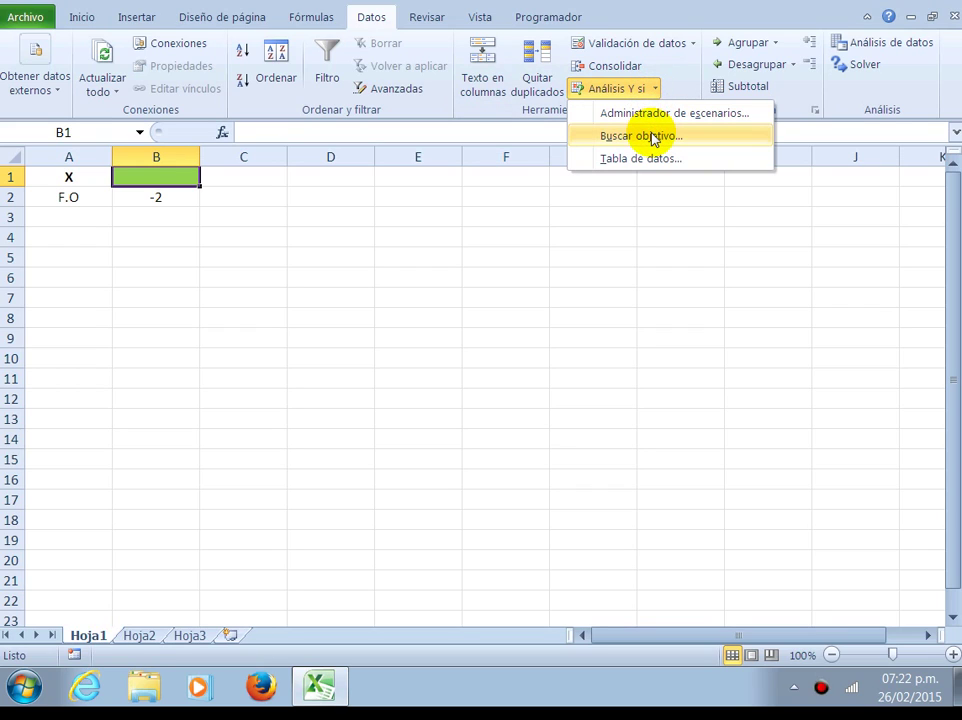
left_click(651, 138)
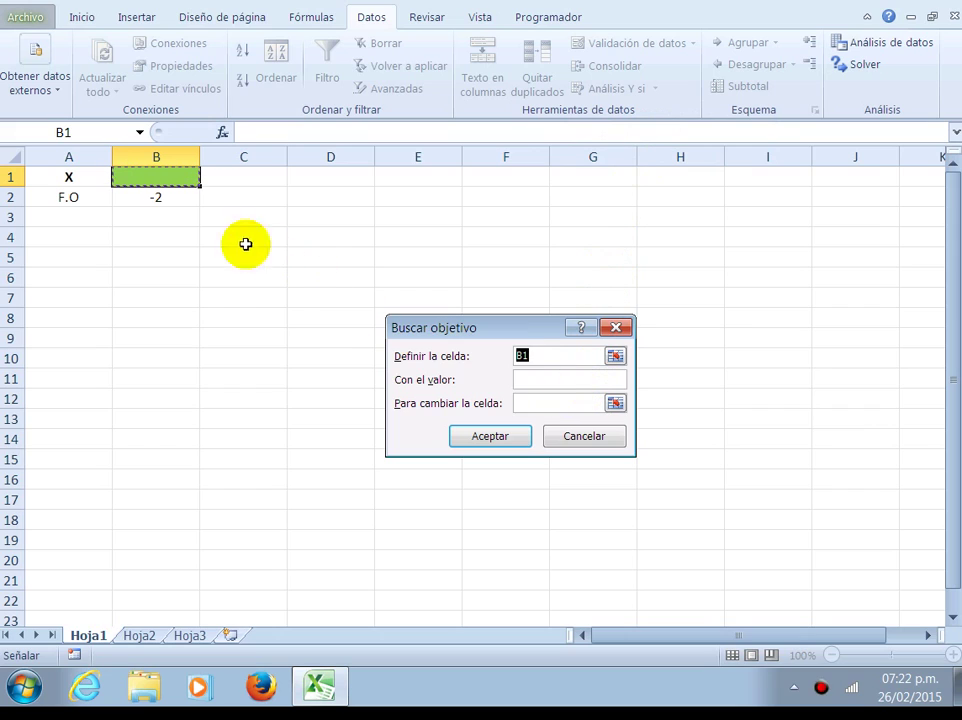
left_click(165, 198)
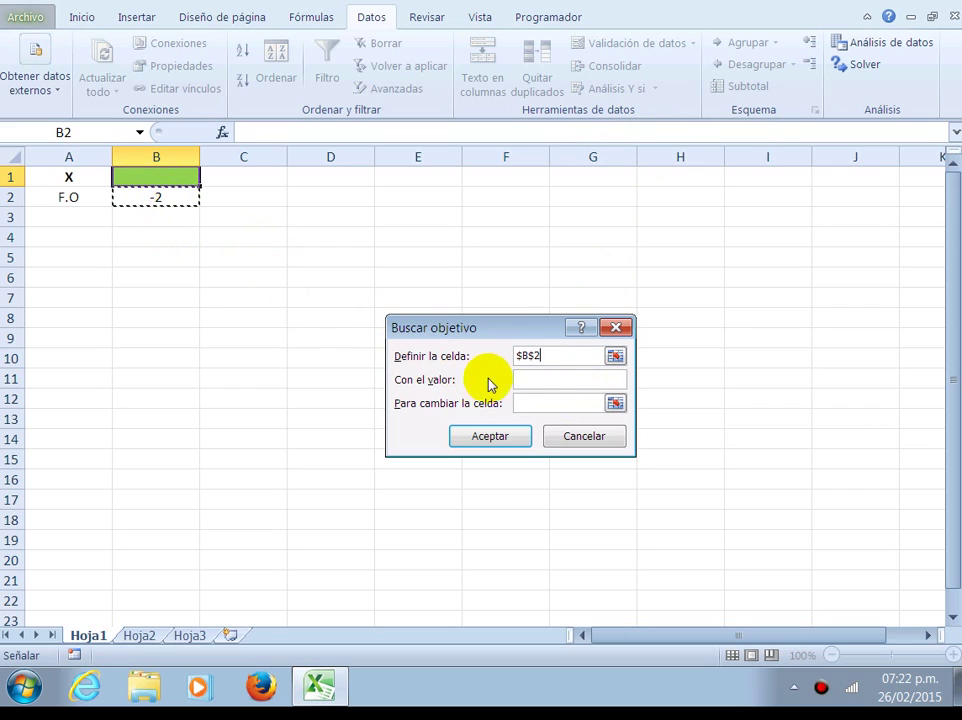
left_click(556, 379)
type("0")
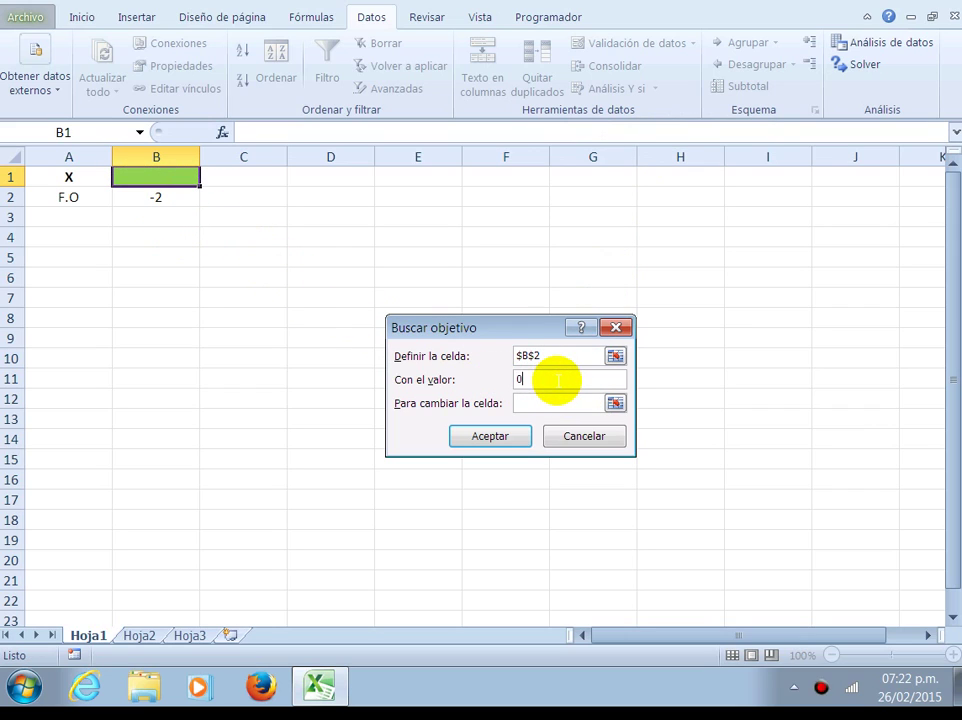
left_click(617, 403)
left_click(172, 177)
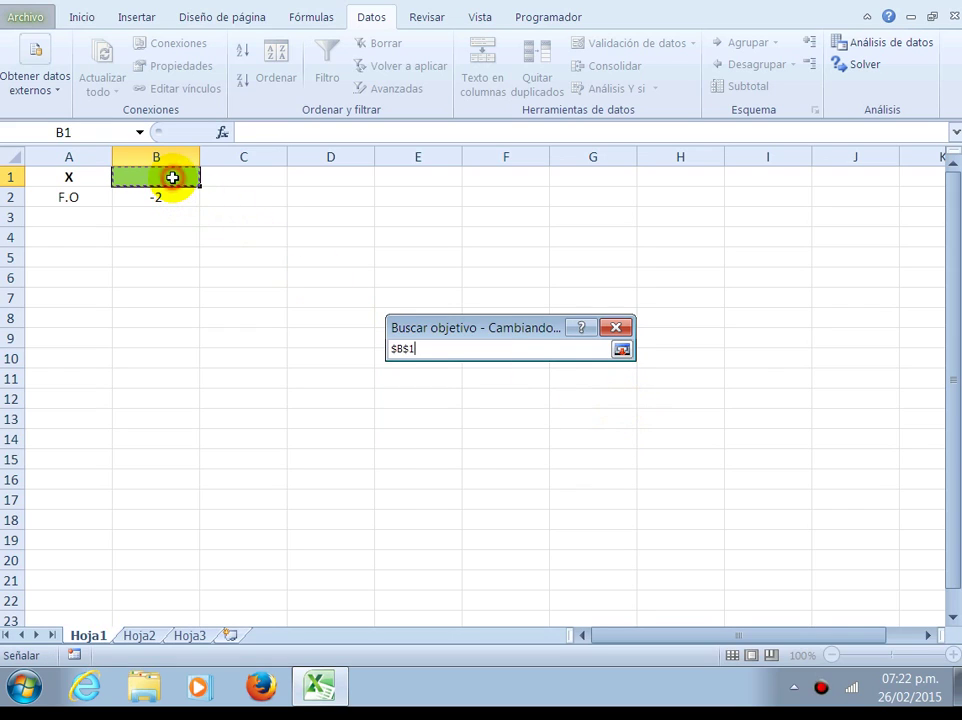
left_click(621, 349)
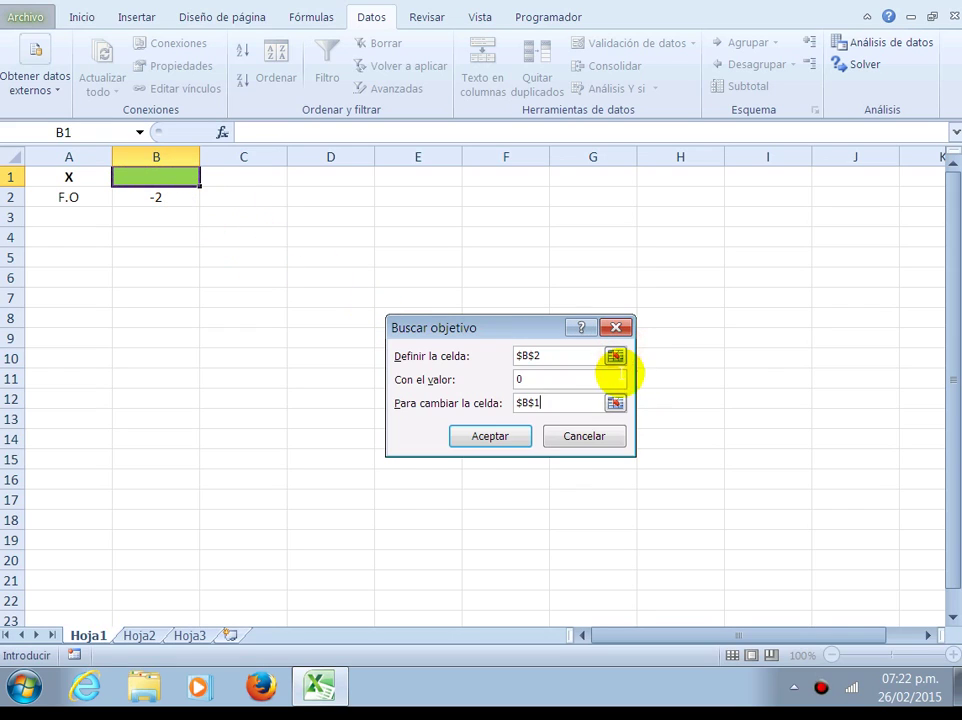
left_click(505, 438)
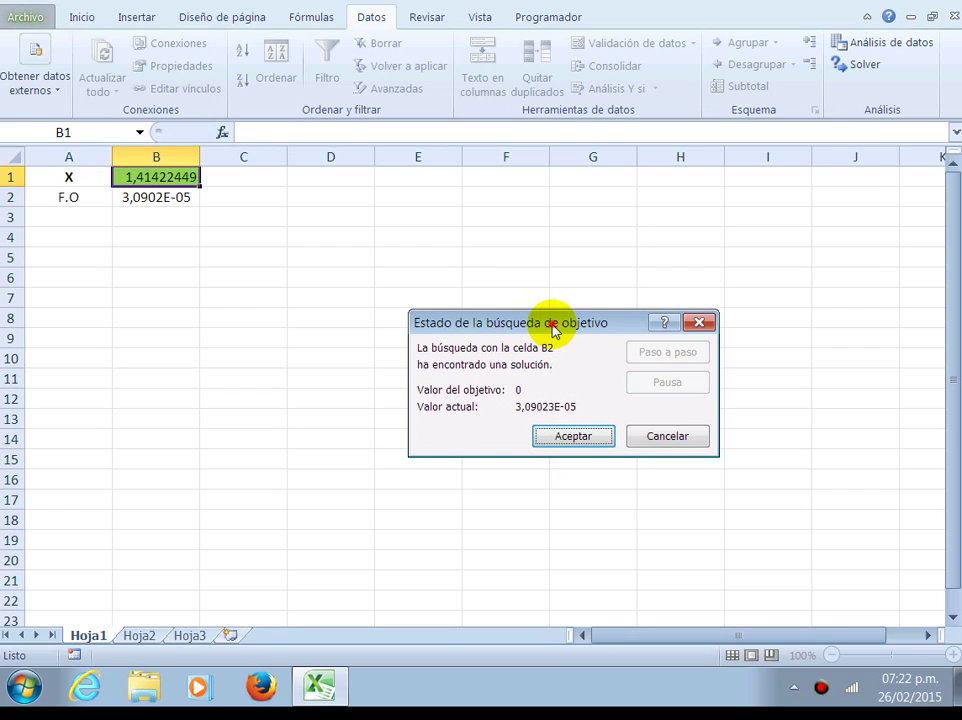
Accept the Goal Seek result and paste its dialog picture beside the X and F.O values
left_click_drag(552, 324, 525, 316)
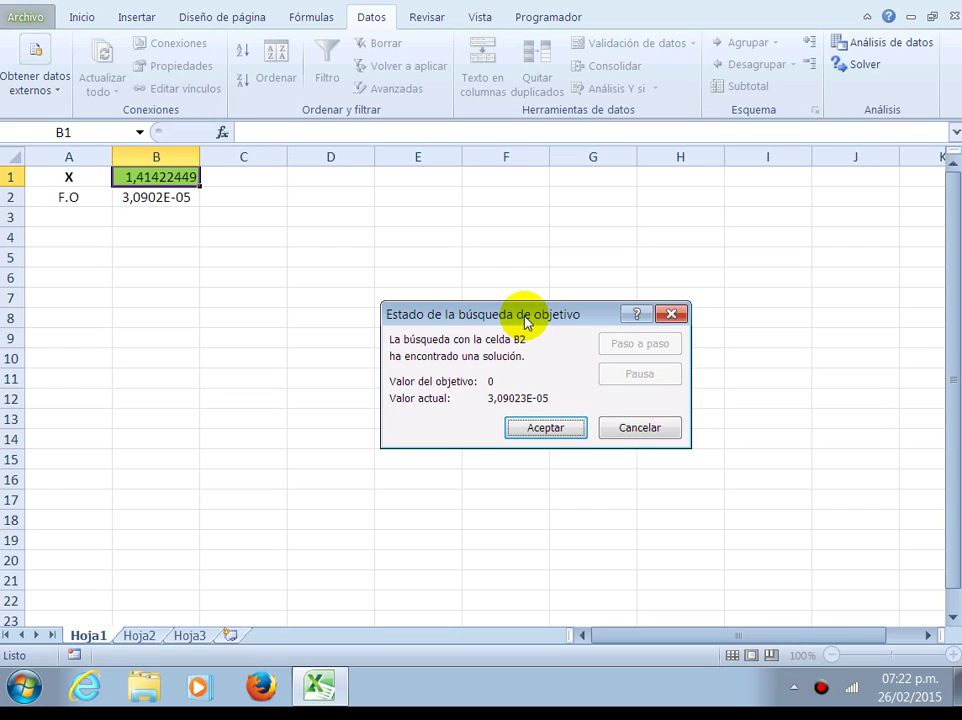
left_click(535, 426)
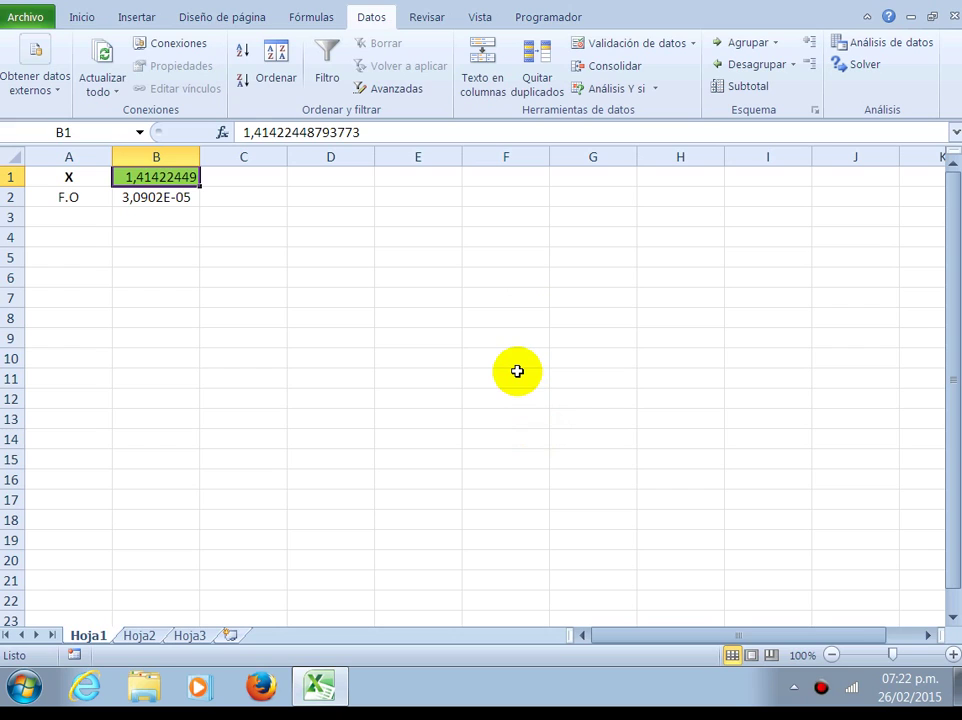
key("ctrl+v")
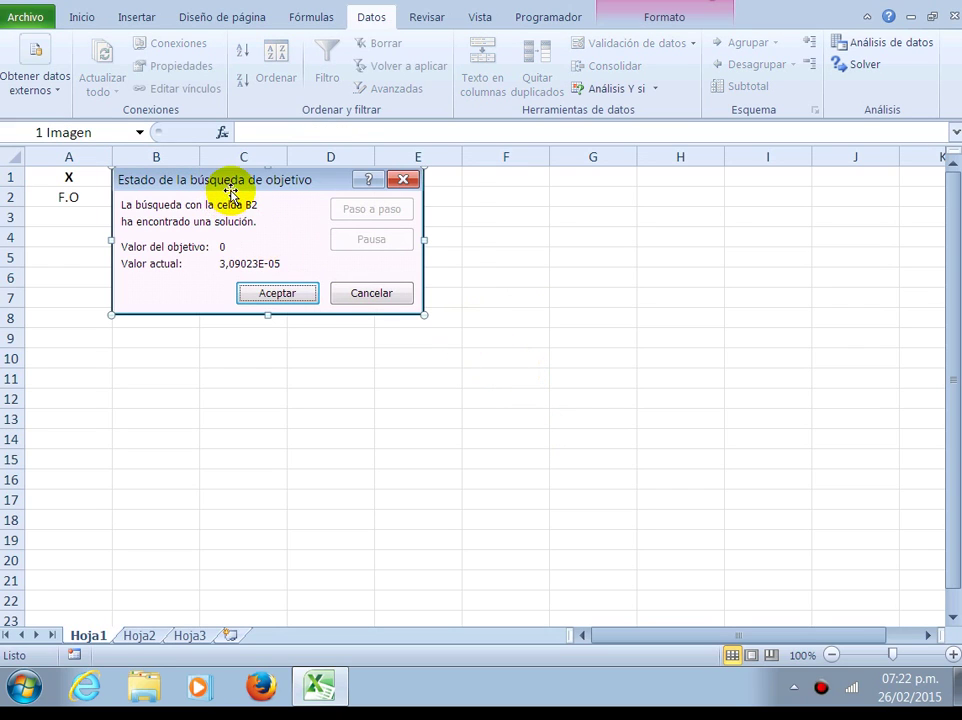
left_click(232, 183)
left_click_drag(300, 207, 162, 233)
left_click(365, 236)
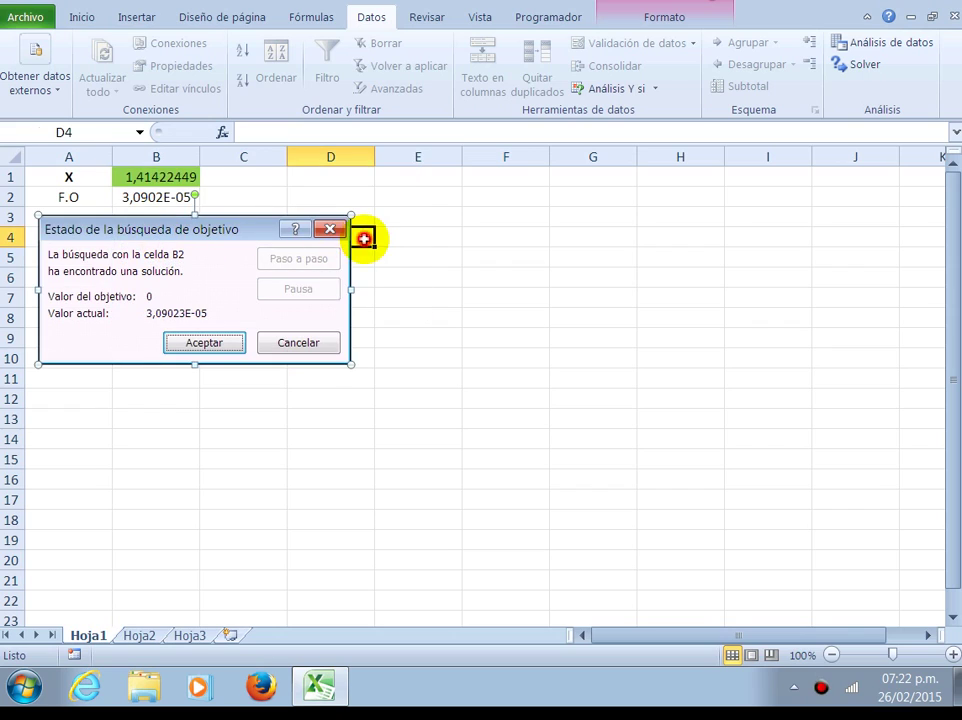
left_click_drag(242, 230, 430, 185)
left_click(688, 231)
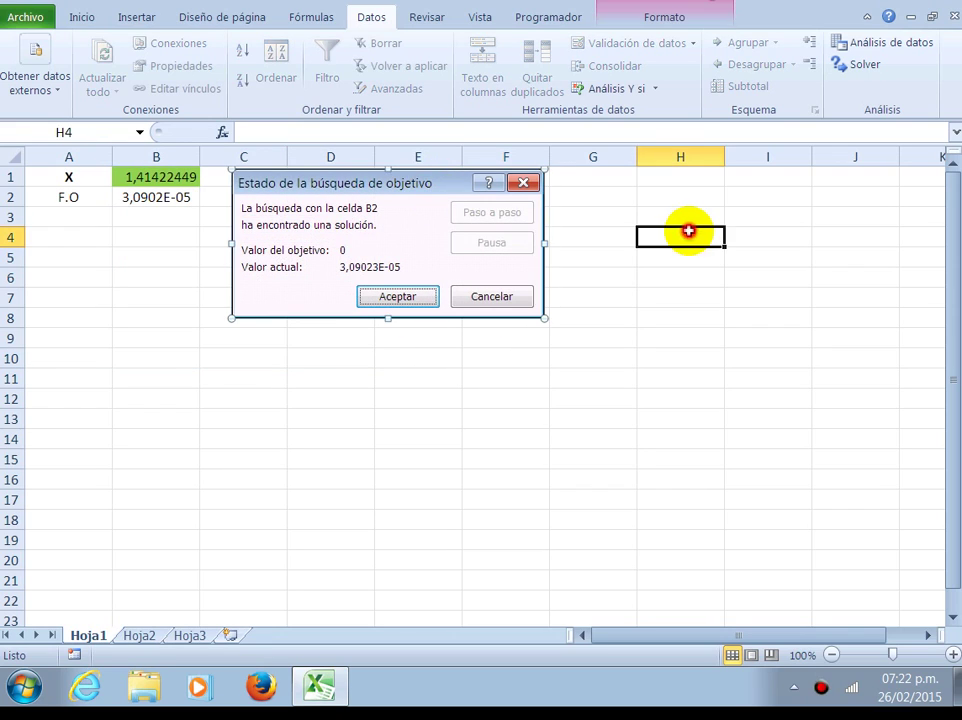
left_click(13, 156)
Set the whole sheet to Arial and widen all columns to about 122 pixels
left_click(70, 24)
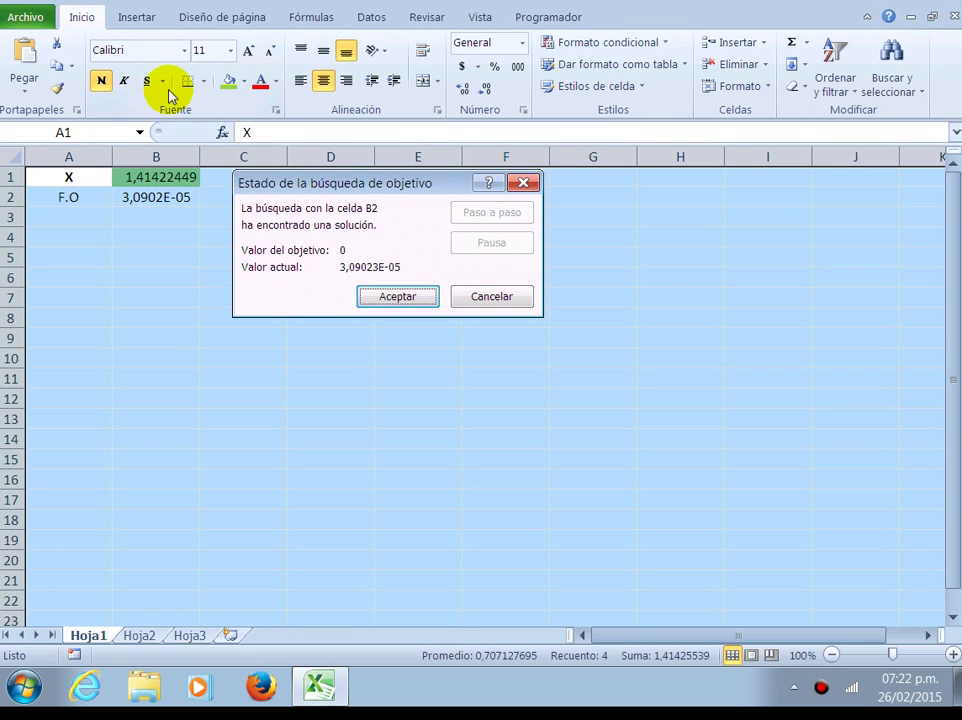
left_click(184, 52)
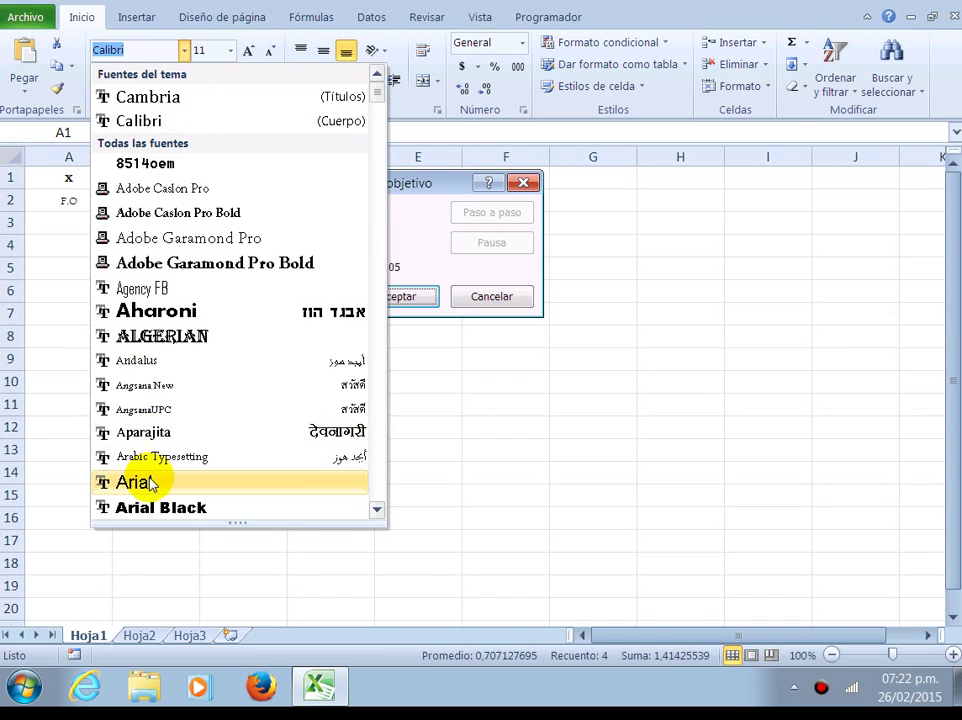
left_click(140, 482)
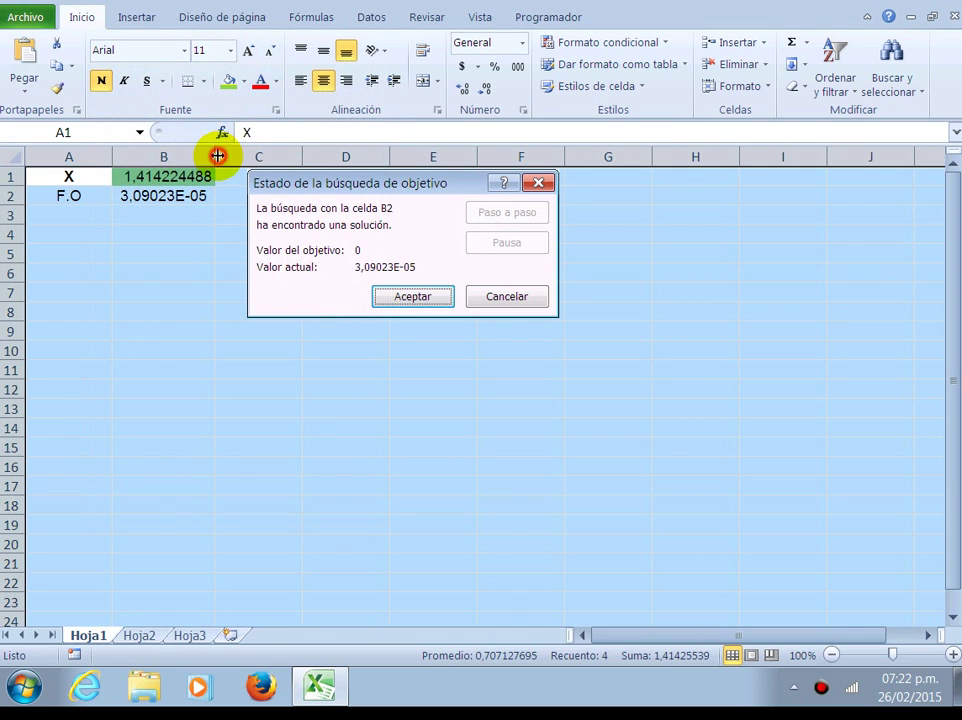
double_click(217, 156)
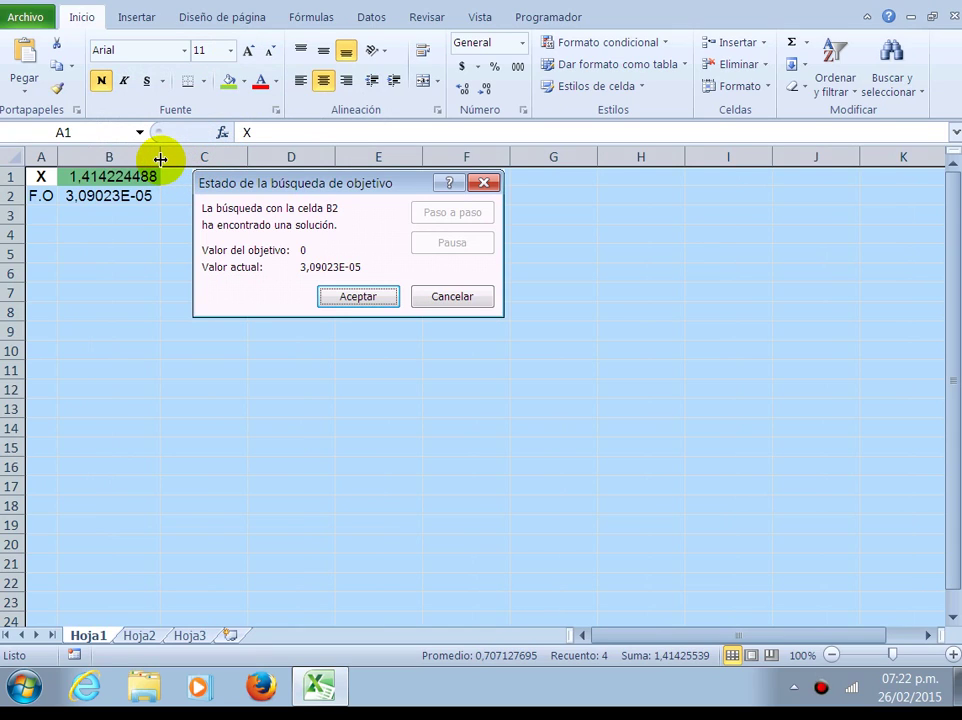
left_click_drag(160, 159, 180, 157)
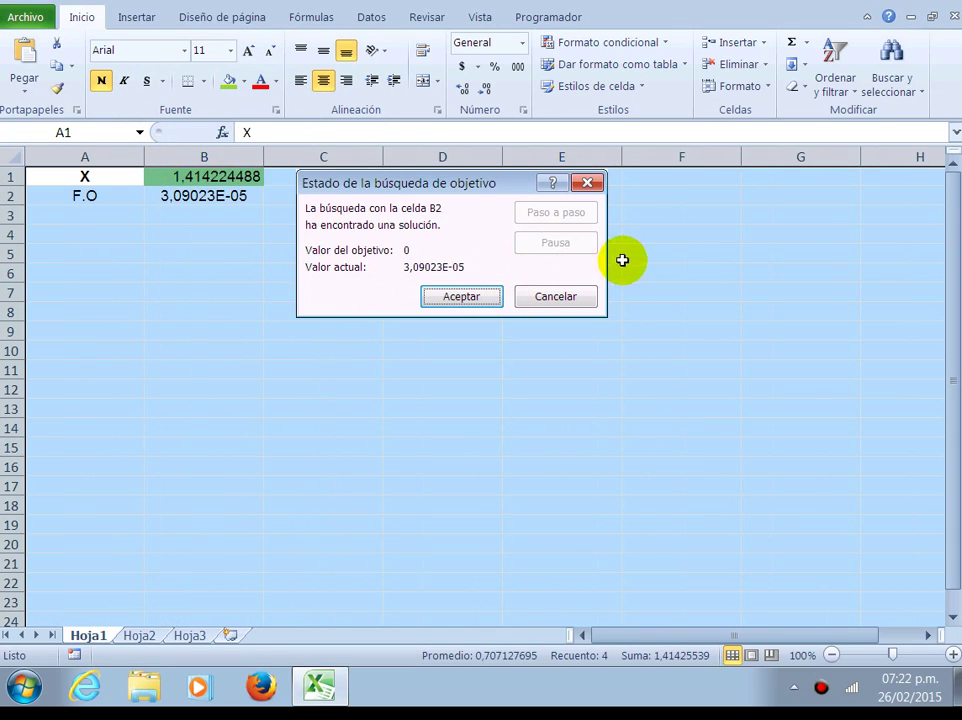
left_click(657, 247)
left_click(611, 349)
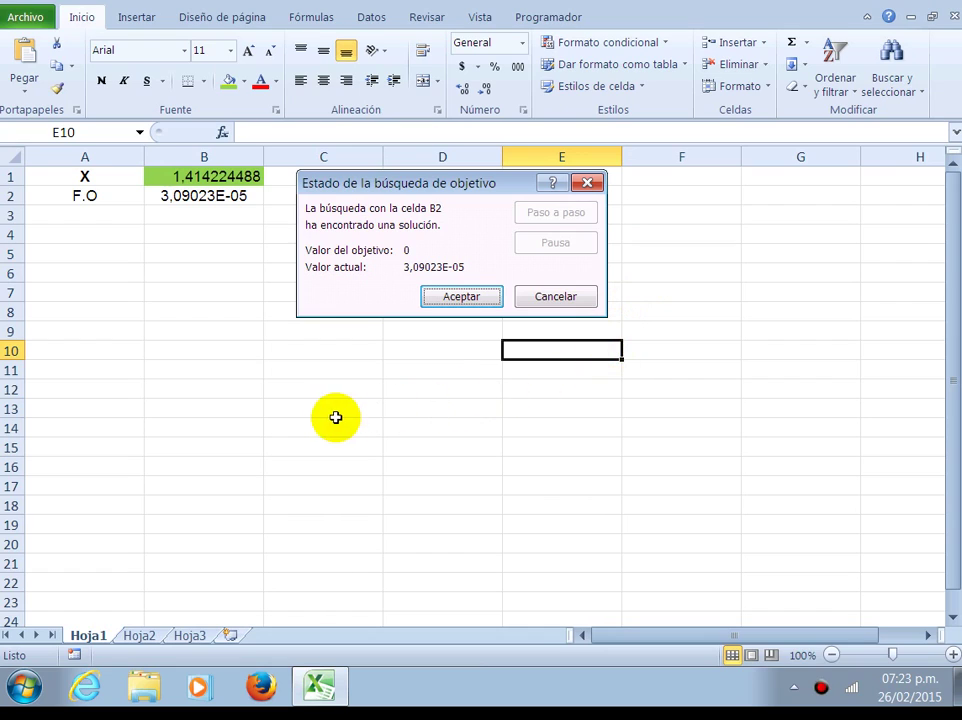
Centre the X value 1,414224488 in cell B1
left_click(201, 176)
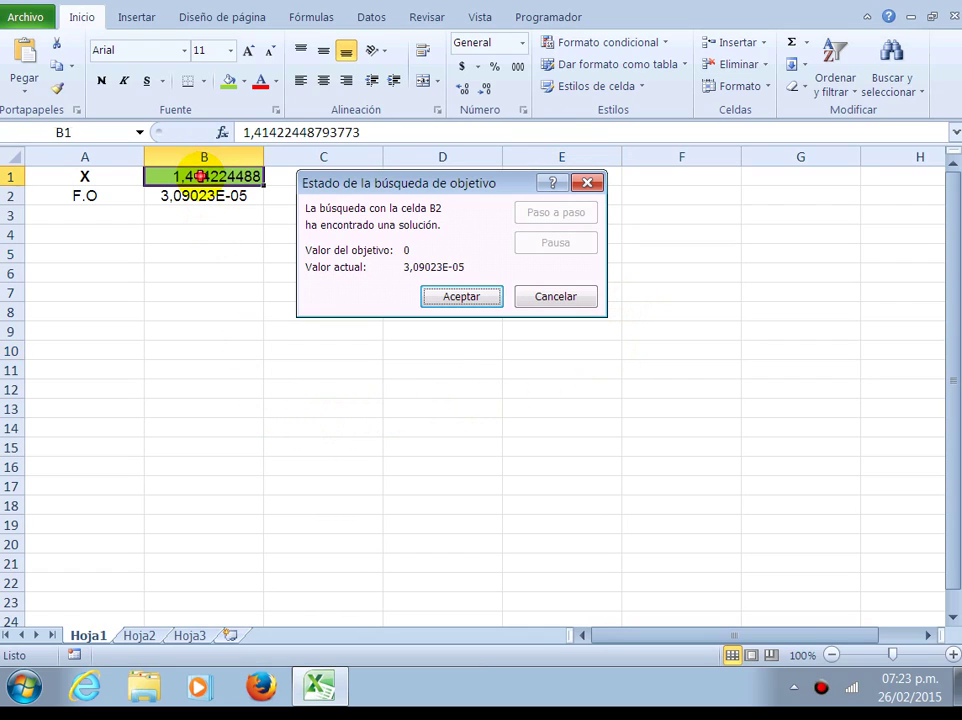
left_click(323, 80)
left_click(106, 369)
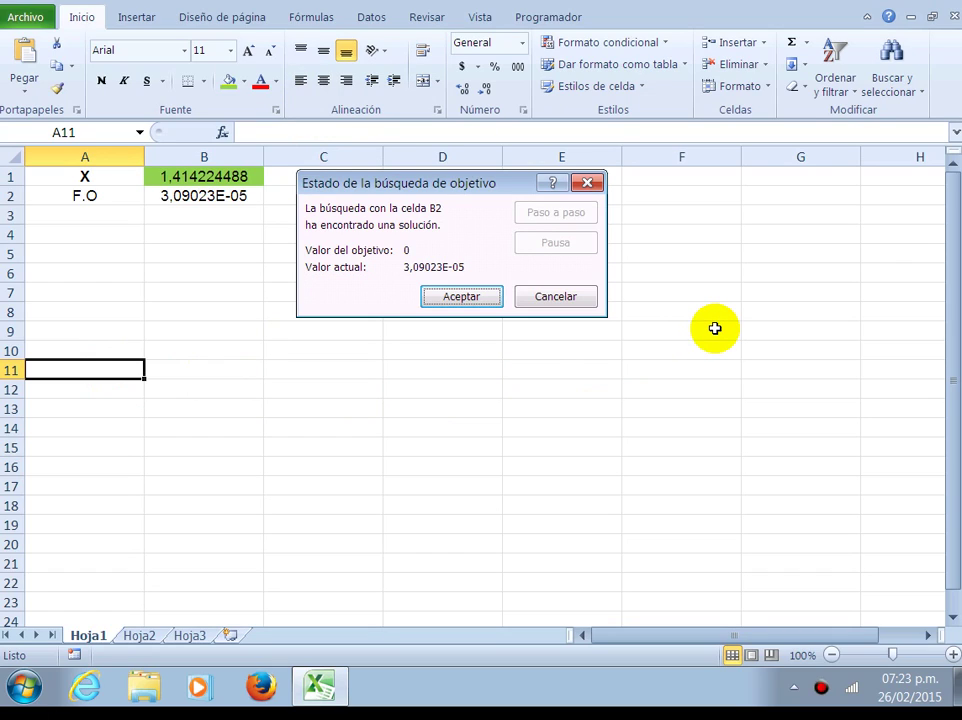
Enter centred X and F.O labels in A11:A12 and fill B11 green
type("X")
key("Return")
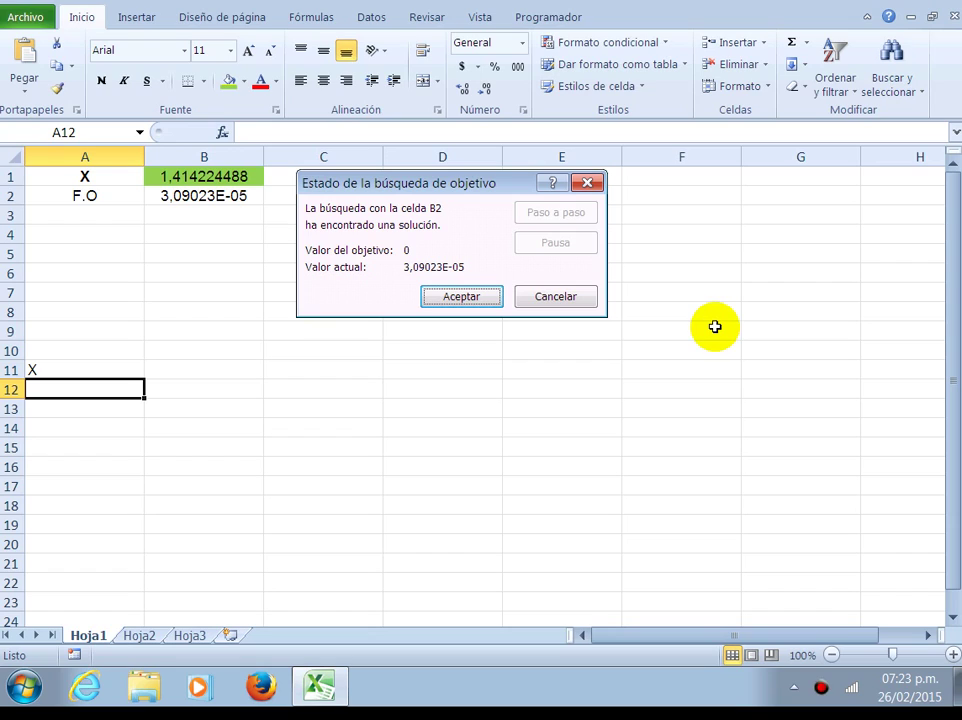
type("F.O")
key("Return")
key("Up")
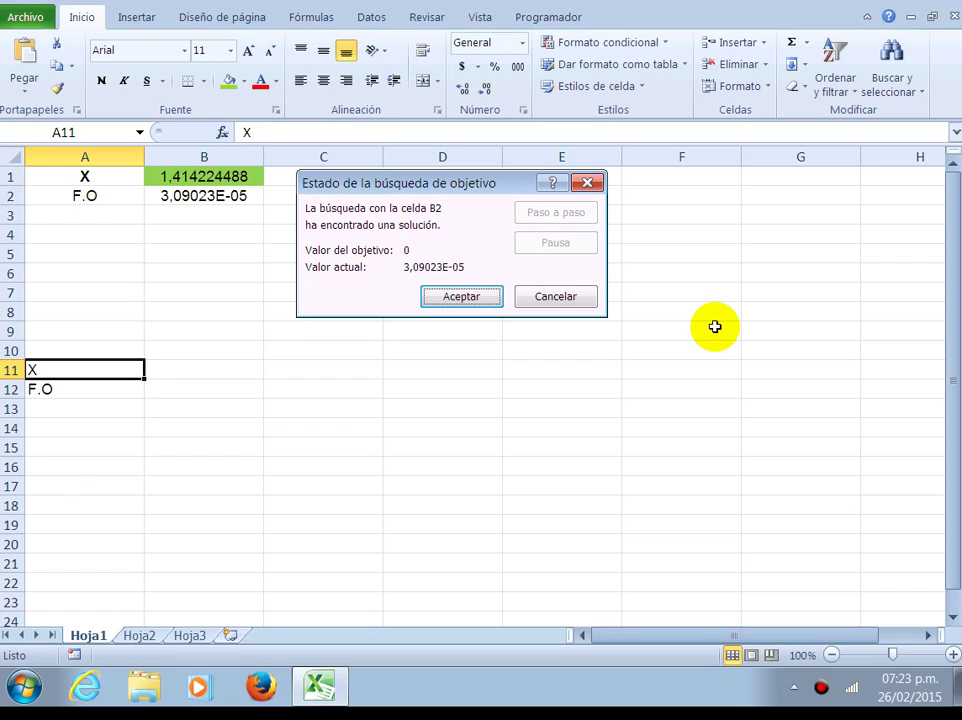
left_click(323, 82)
left_click(120, 389)
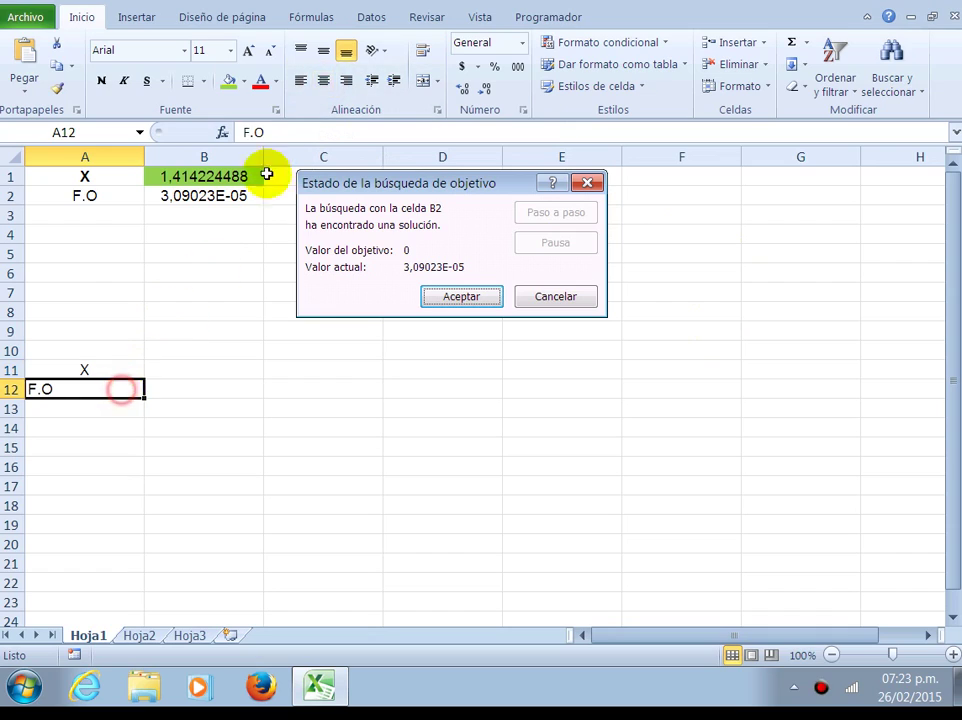
left_click(323, 82)
left_click(207, 369)
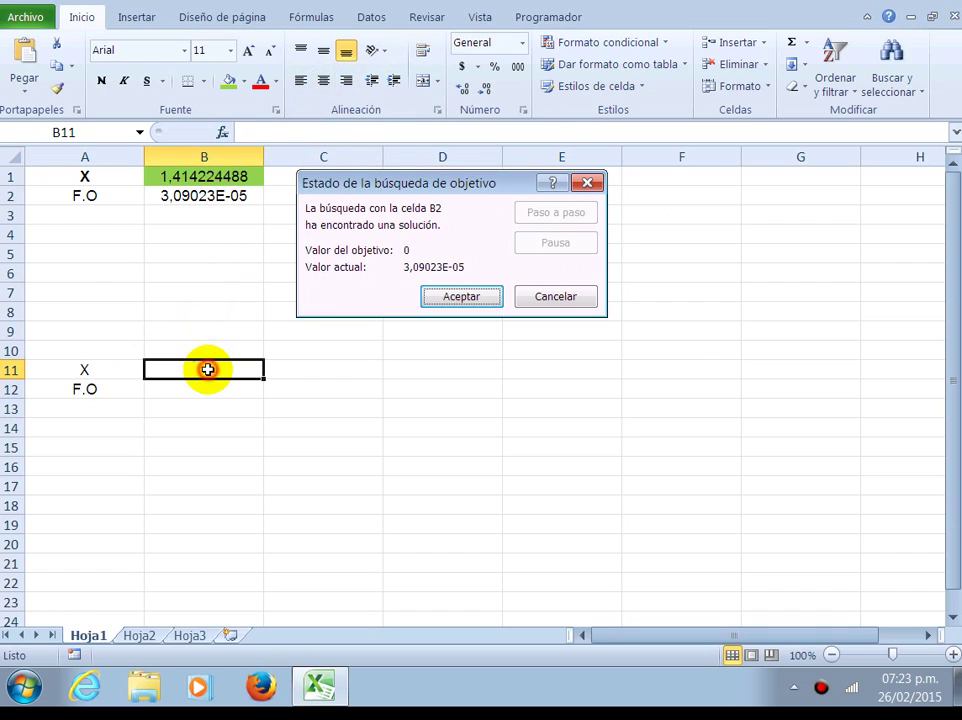
left_click(233, 84)
left_click(215, 389)
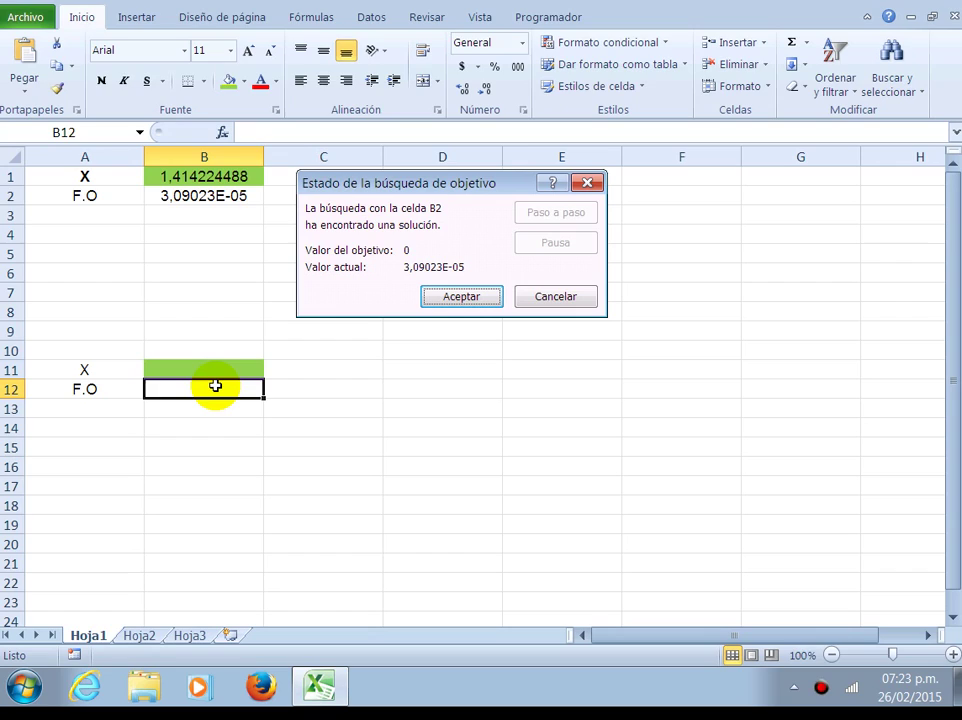
Enter =(B11*B11)-2*(B11)-1 in B12, returning -1 while B11 is empty
type("=(")
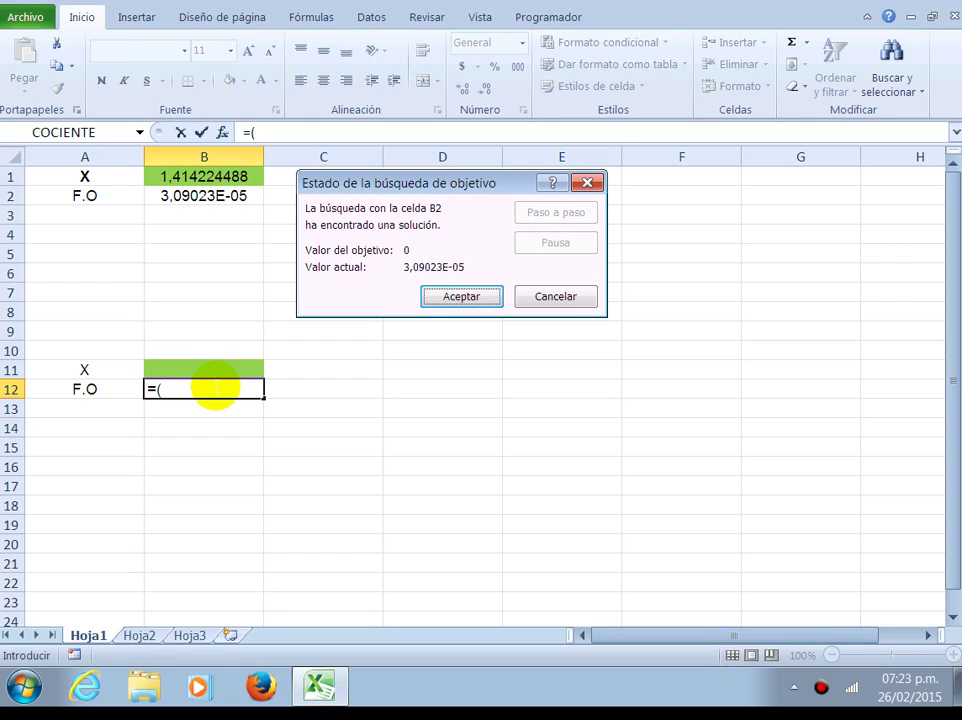
left_click(213, 367)
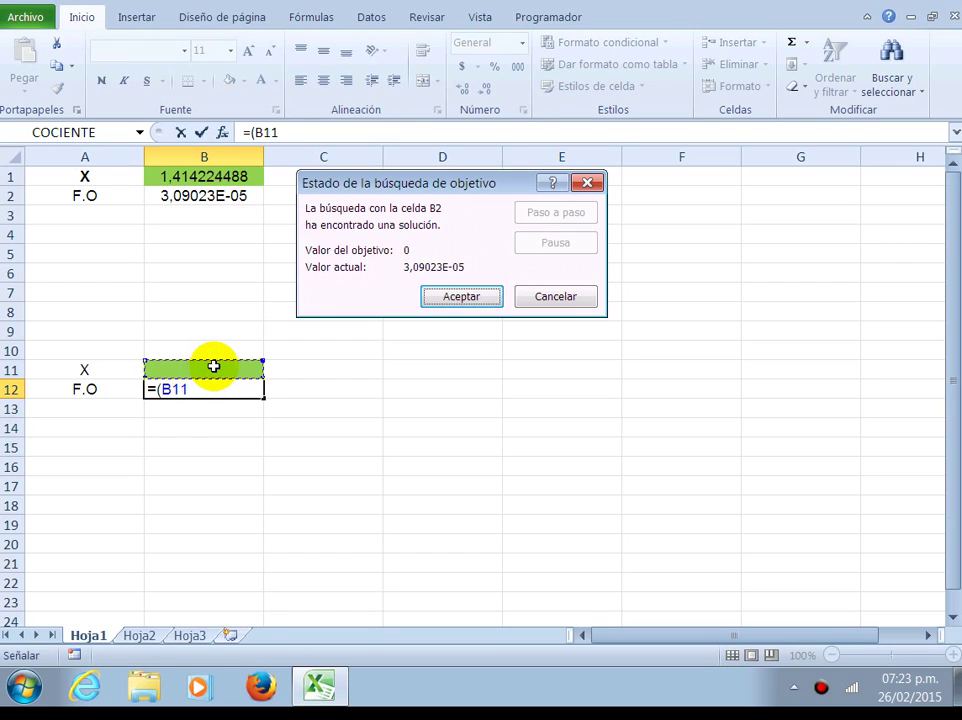
left_click(213, 367)
type(")-2*(")
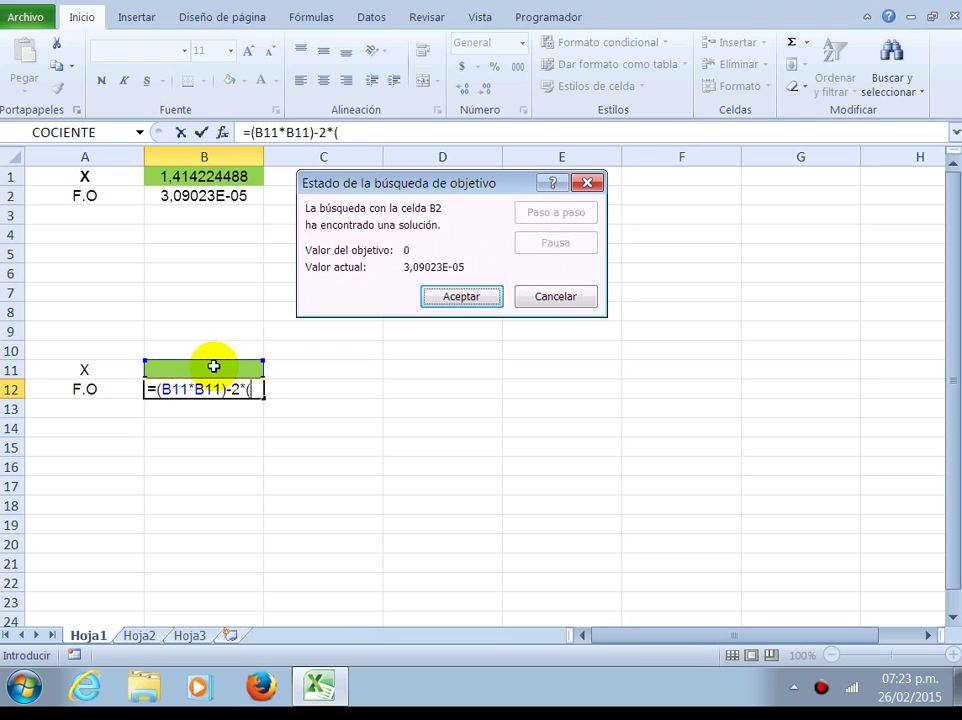
left_click(213, 367)
key("Return")
key("Up")
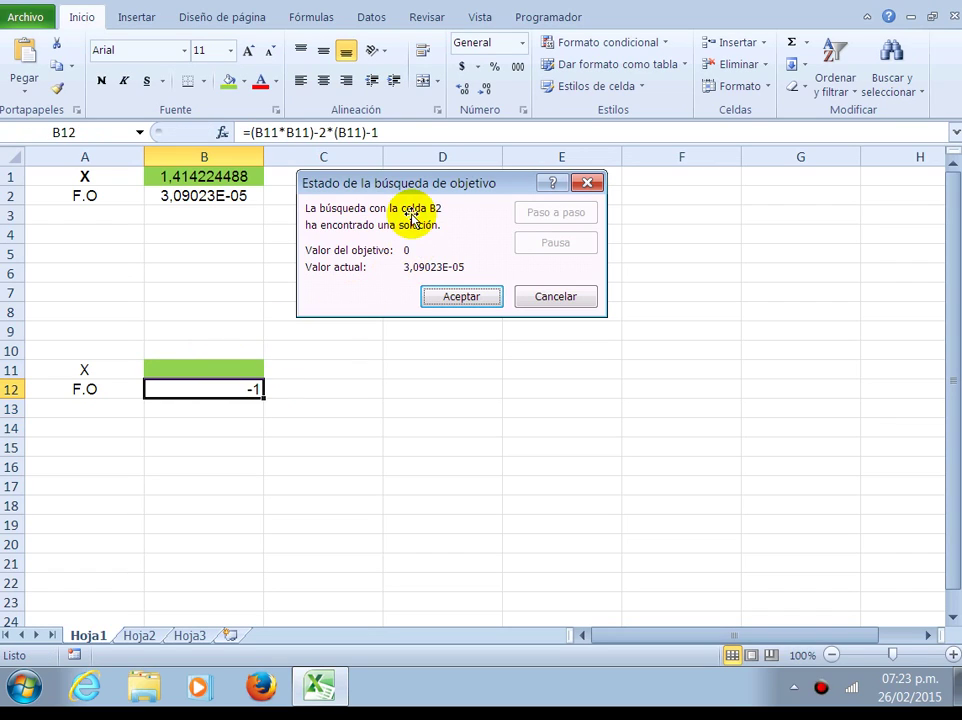
left_click(236, 369)
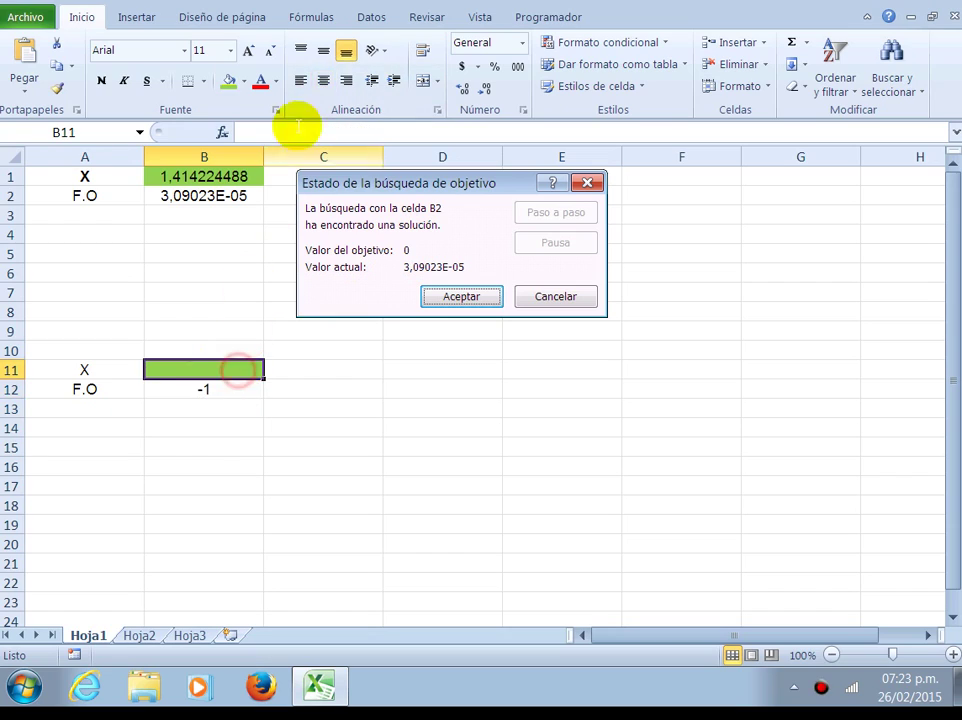
Goal Seek B12 to 0 by changing B11, yielding B11 = -0,414211263
left_click(232, 388)
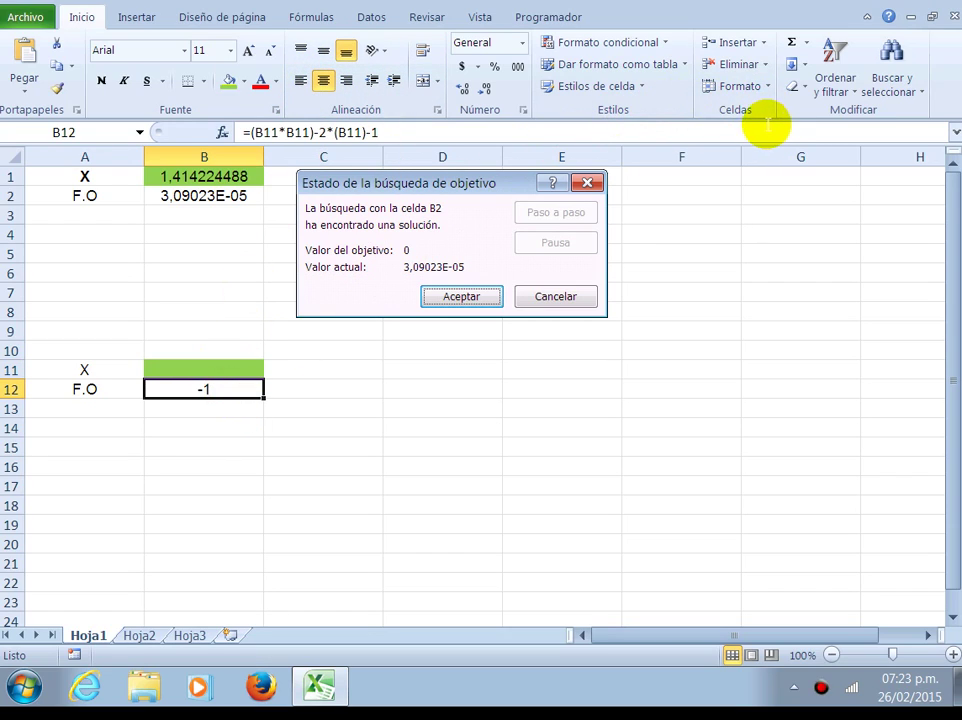
left_click(372, 17)
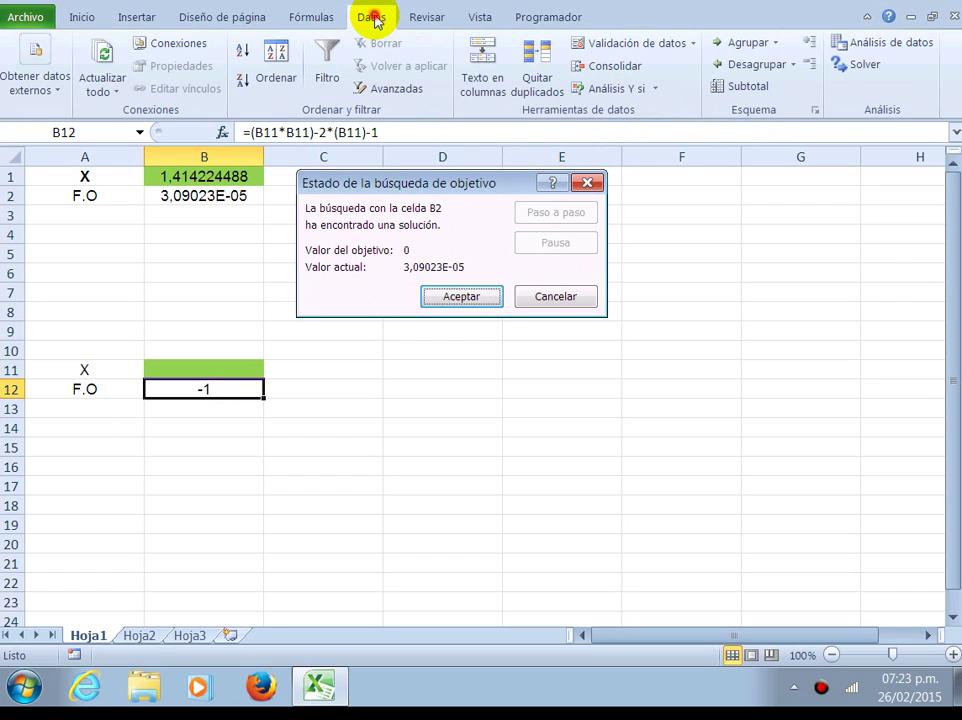
left_click(656, 96)
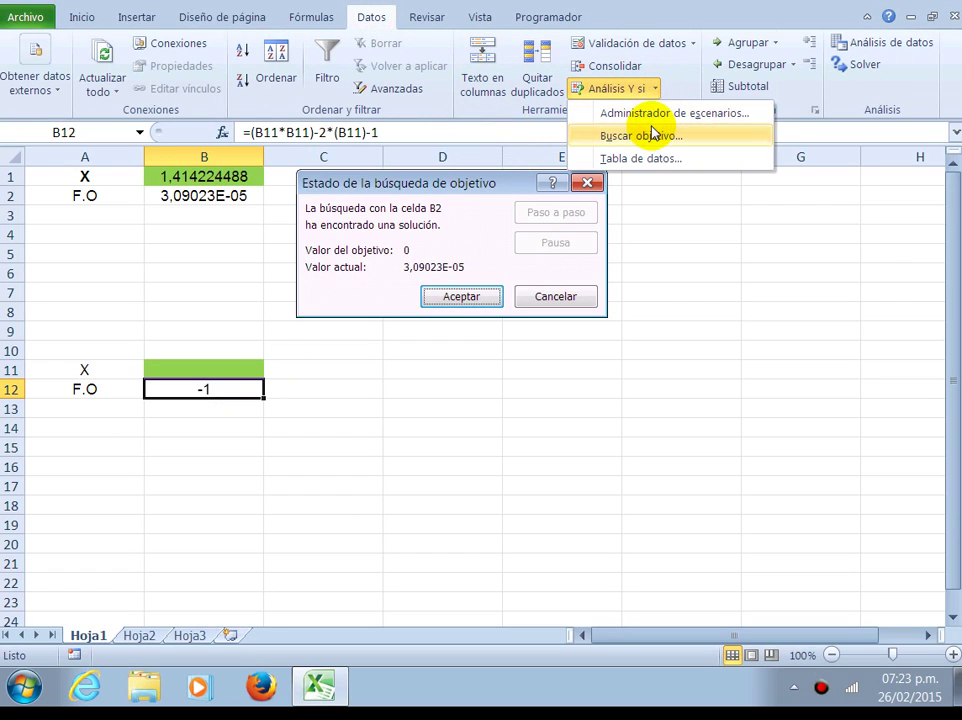
left_click(655, 130)
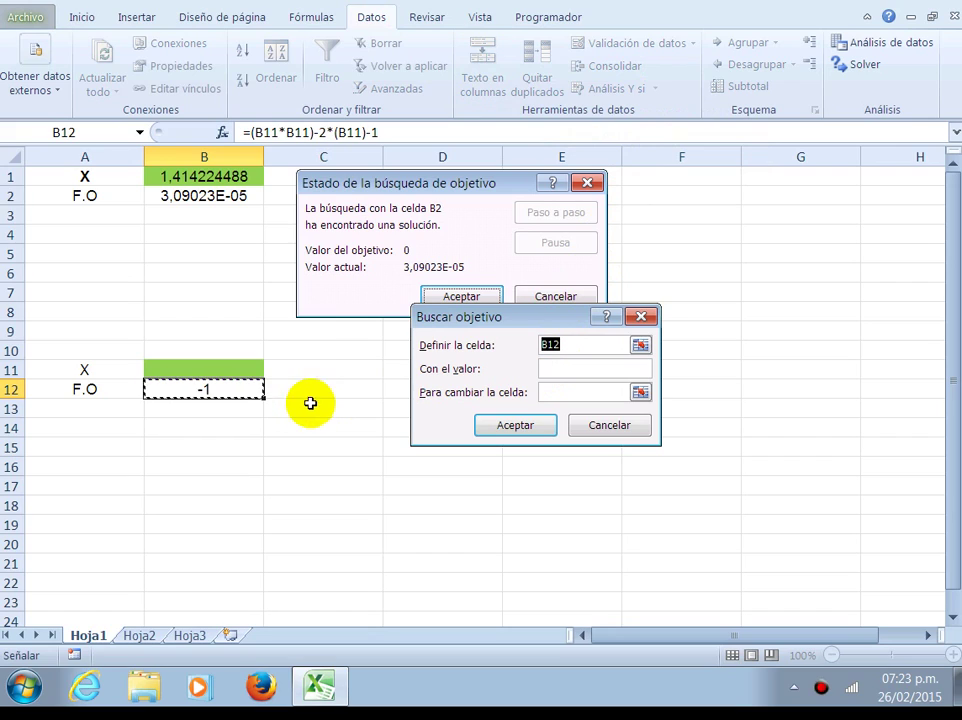
left_click(563, 369)
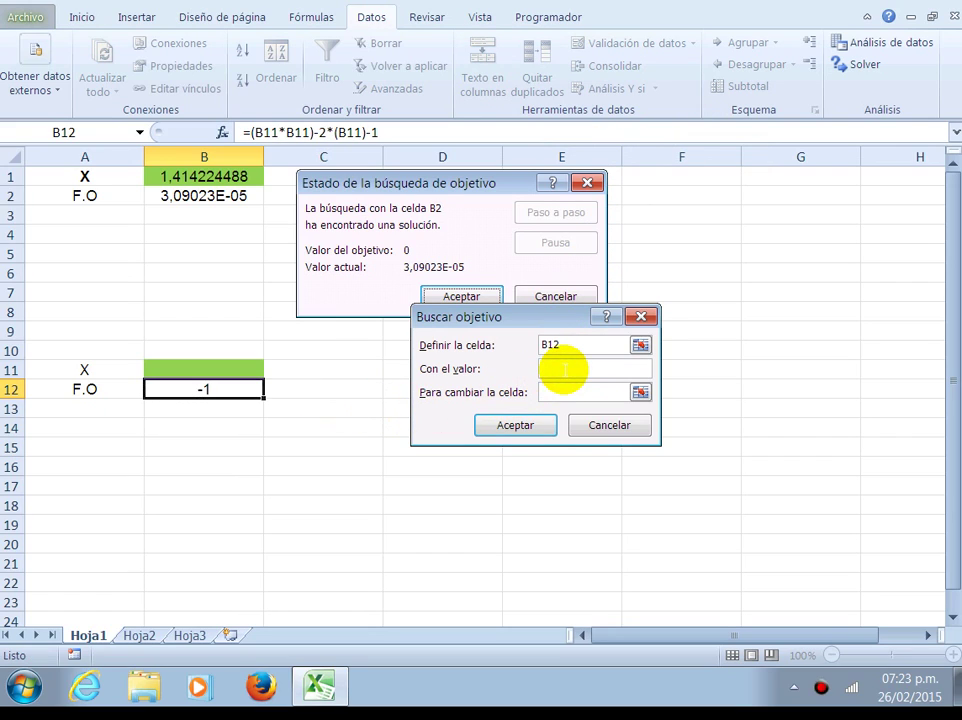
type("0")
left_click(601, 391)
left_click(640, 392)
left_click(230, 371)
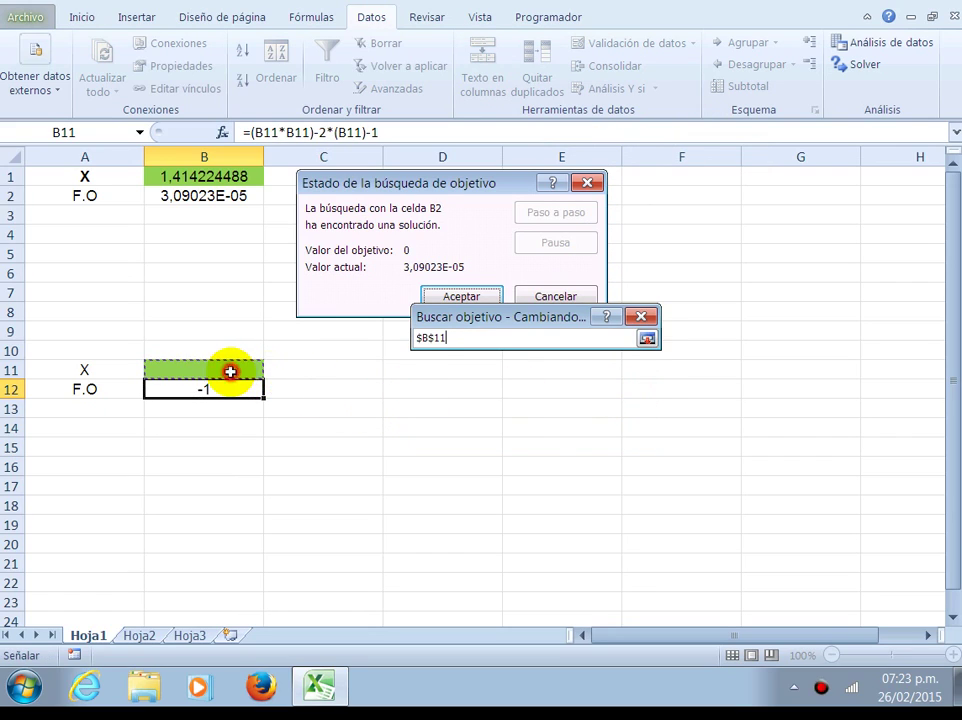
left_click(647, 338)
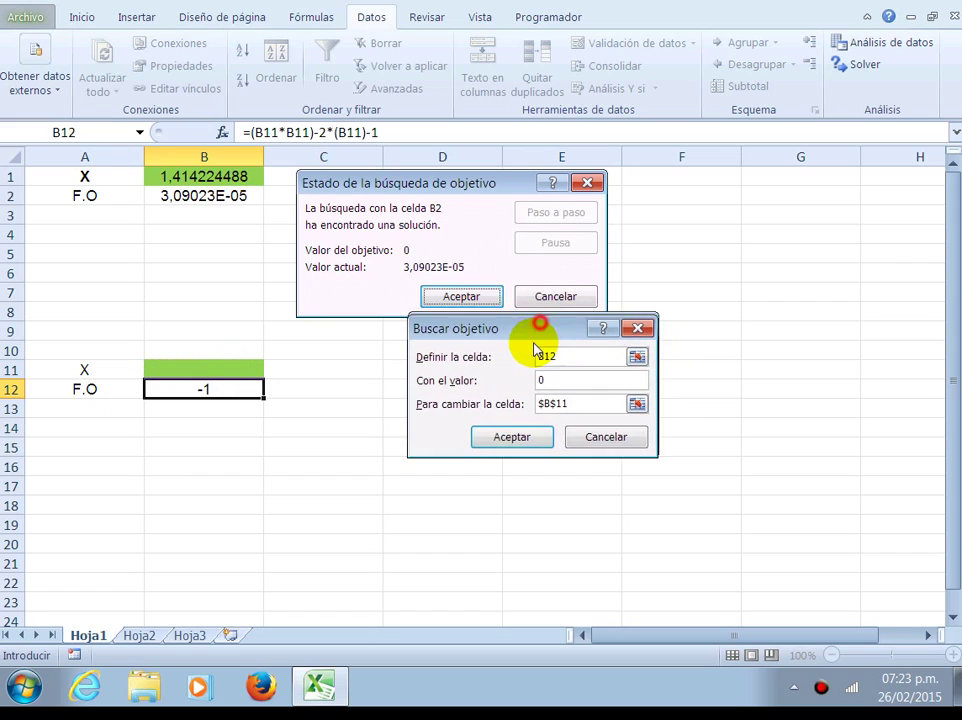
left_click(509, 477)
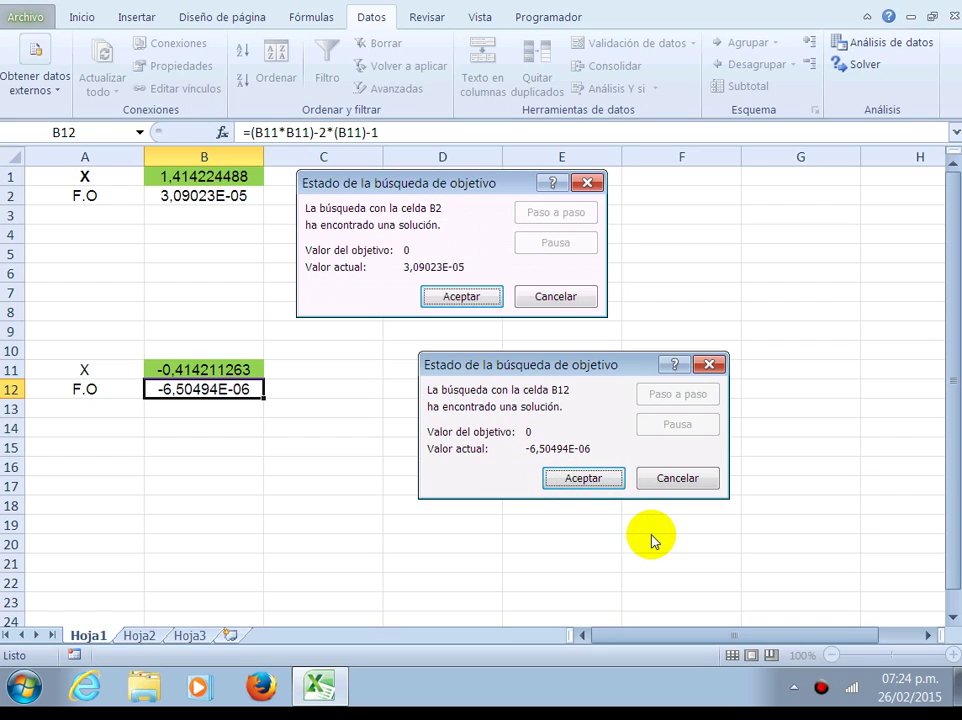
left_click(598, 475)
Paste the B12 Goal Seek result picture beside rows 11–12
key("ctrl+v")
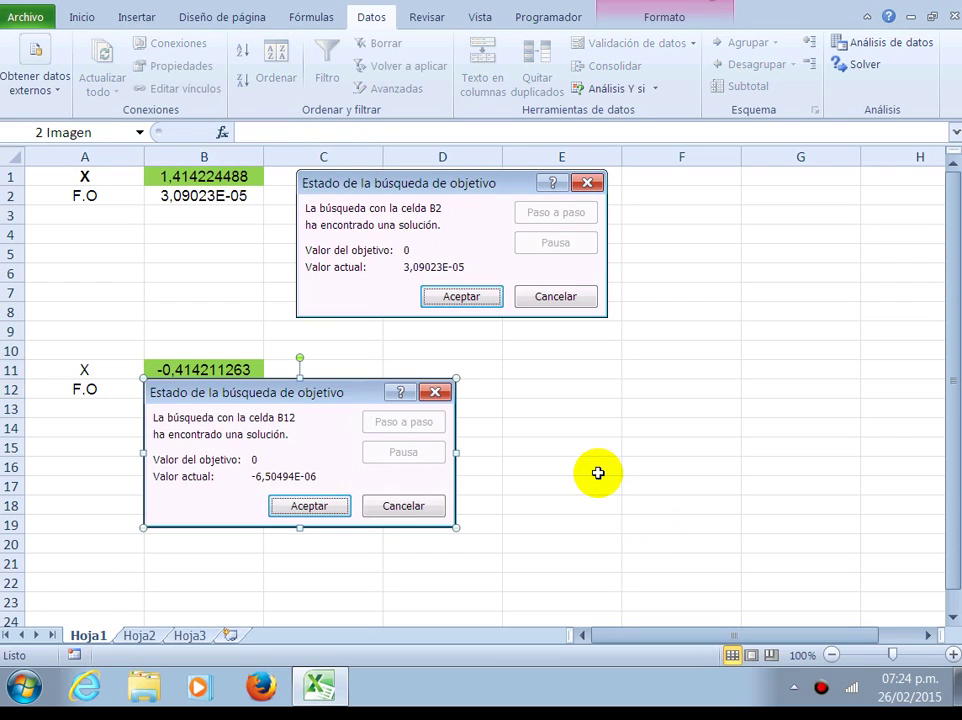
mouse_move(320, 395)
left_mouse_down()
mouse_move(475, 385)
mouse_move(468, 370)
left_mouse_up()
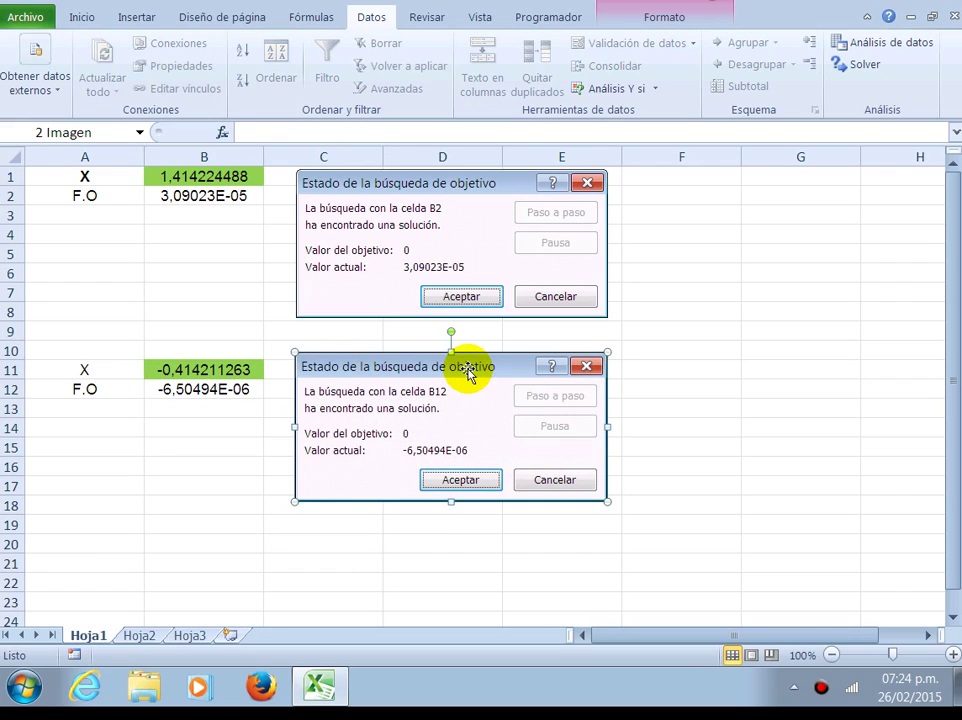
left_click(738, 385)
scroll(715, 400, "down", 1)
scroll(715, 400, "up", 1)
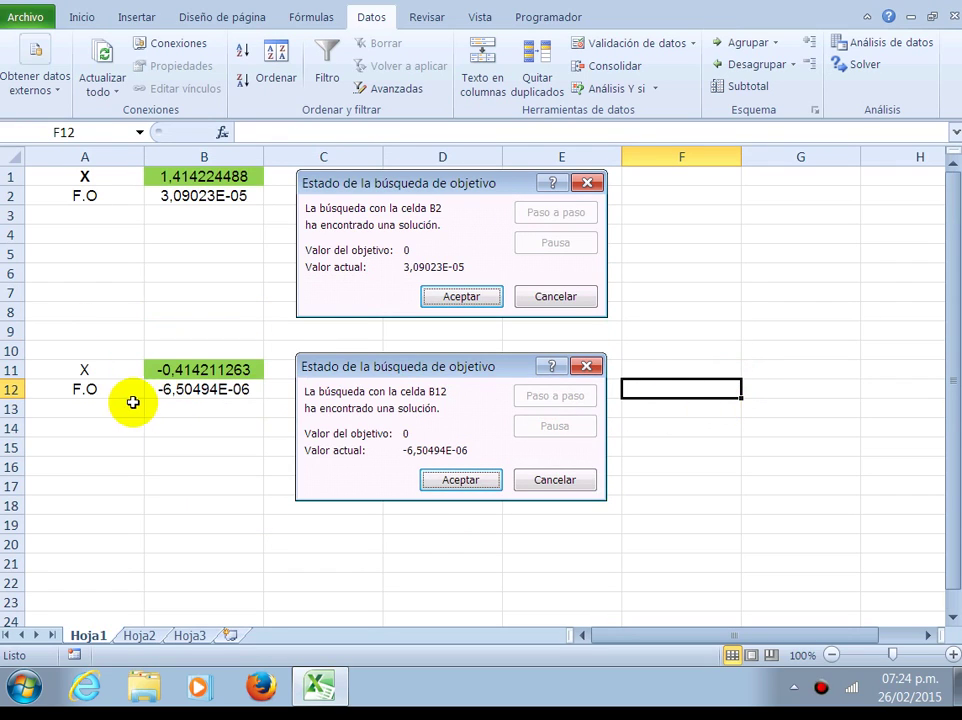
Bold the X label in A11 and enter centred X and F.O labels in A21:A22
left_click(86, 370)
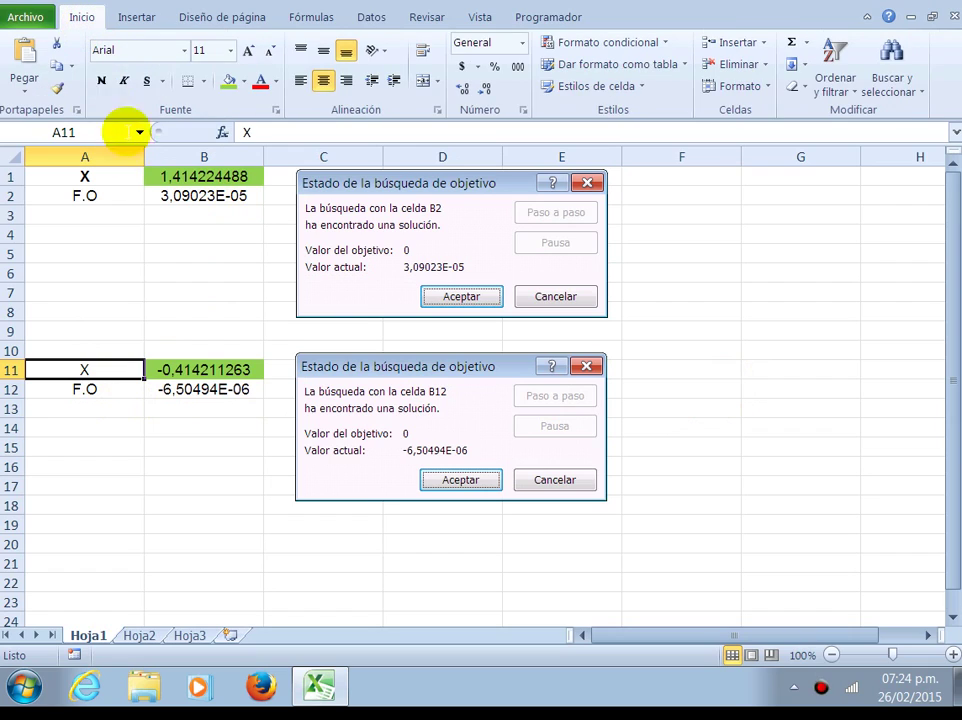
left_click(101, 80)
scroll(184, 396, "down", 1)
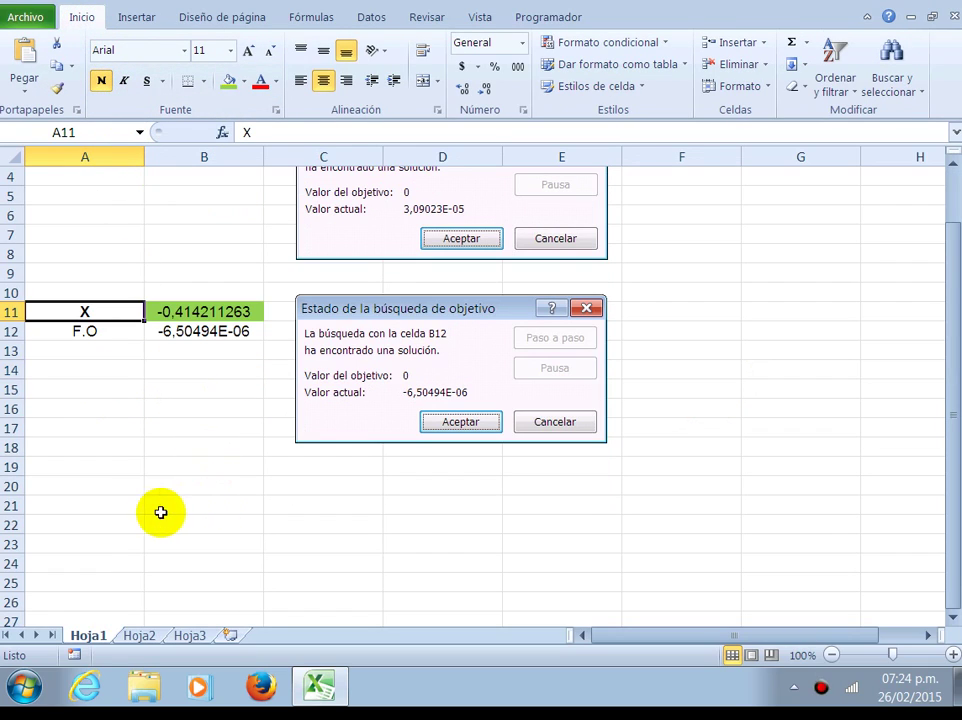
left_click(101, 503)
scroll(508, 501, "down", 1)
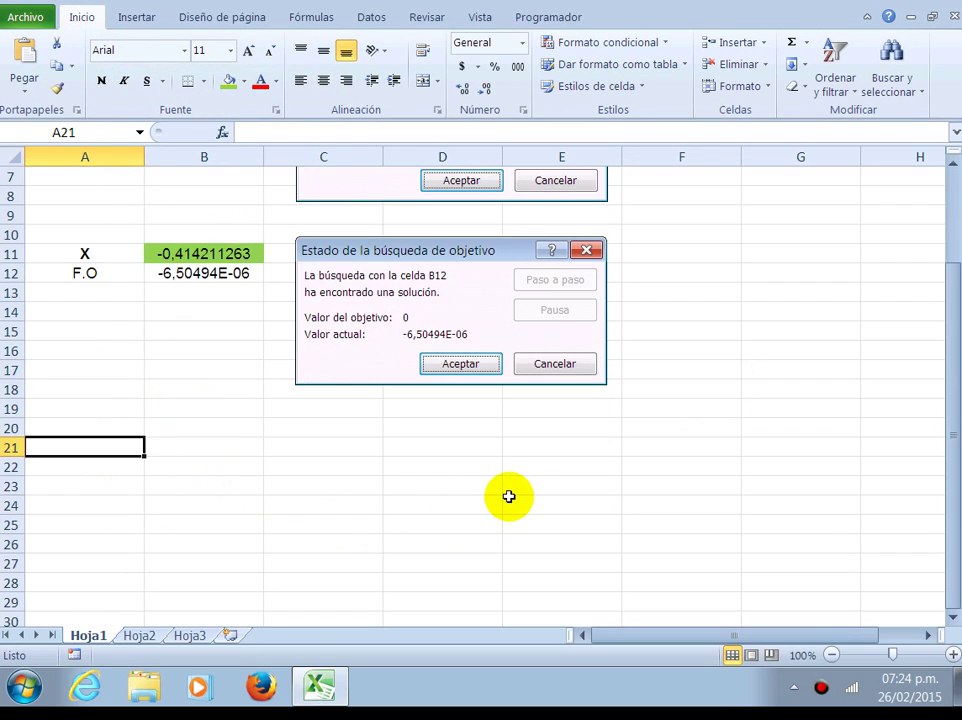
type("X")
key("Return")
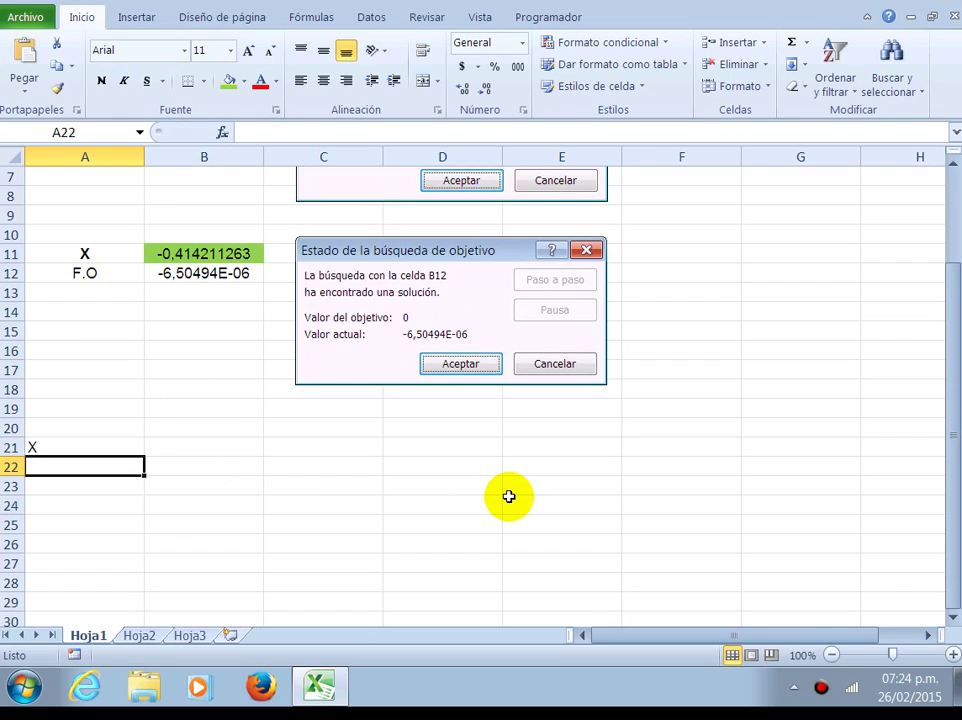
type("F.O")
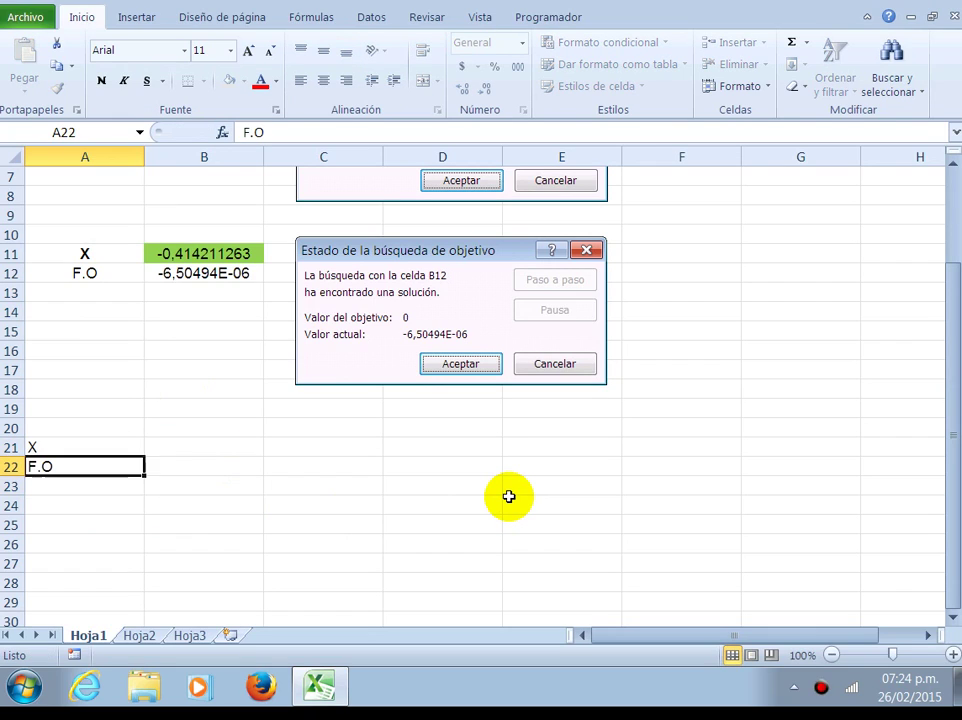
key("Up")
key("shift+Down")
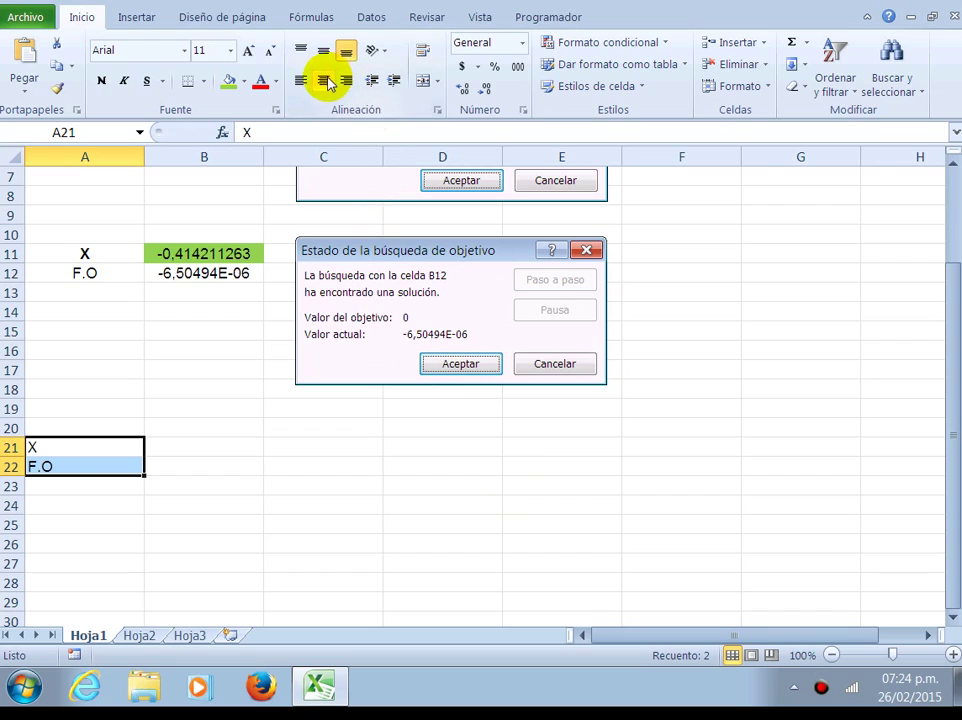
left_click(322, 80)
Fill B21 green and centre the contents of B21 and B22
left_click(195, 443)
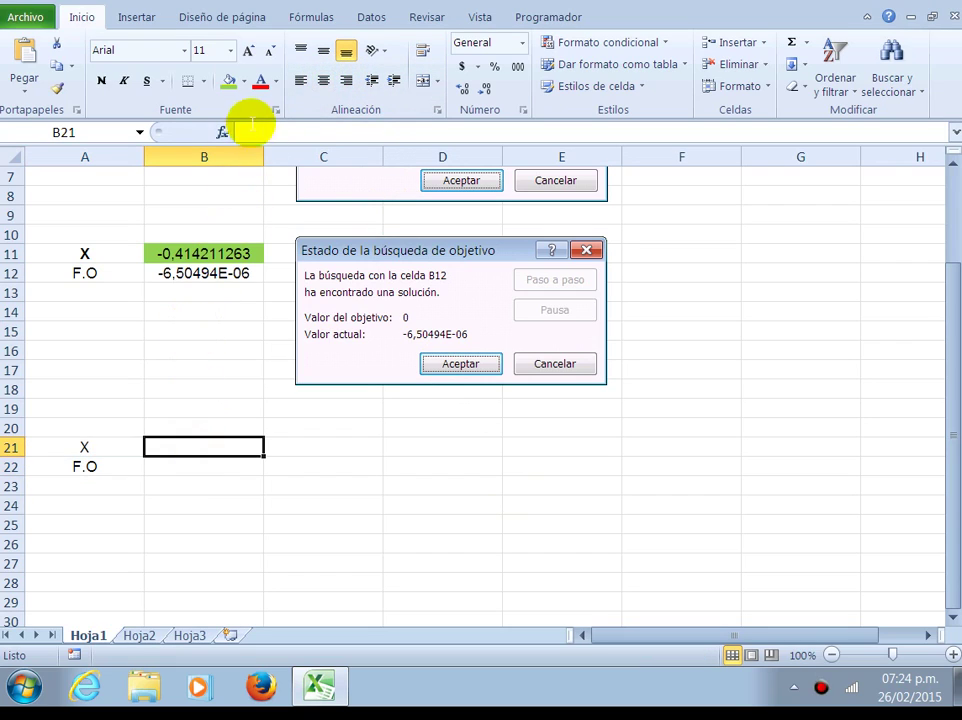
left_click(228, 81)
left_click(322, 80)
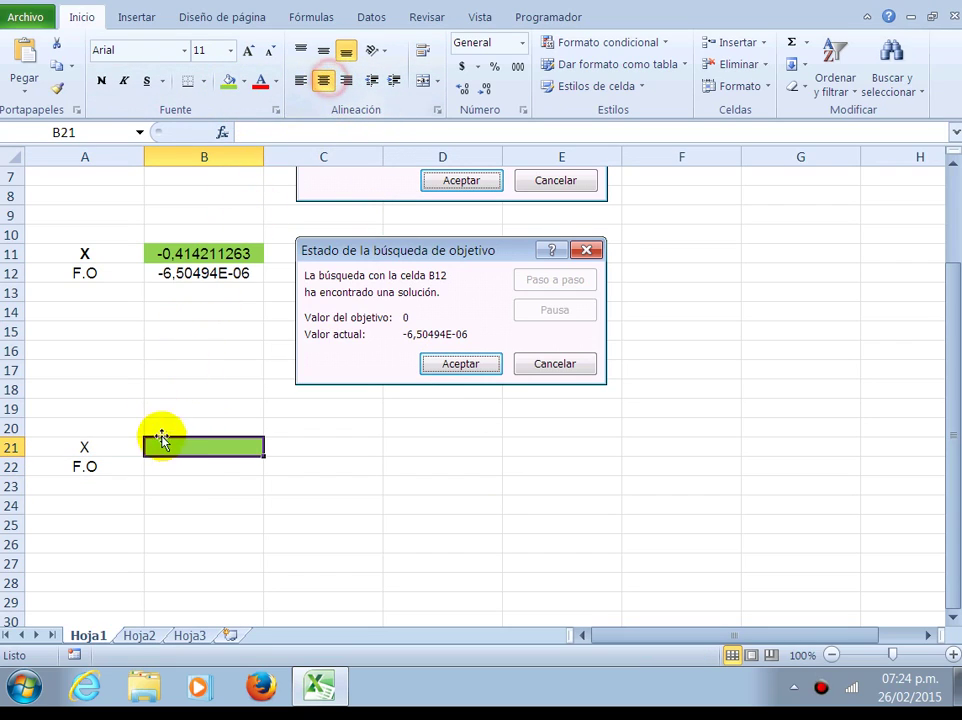
left_click(172, 462)
left_click(322, 81)
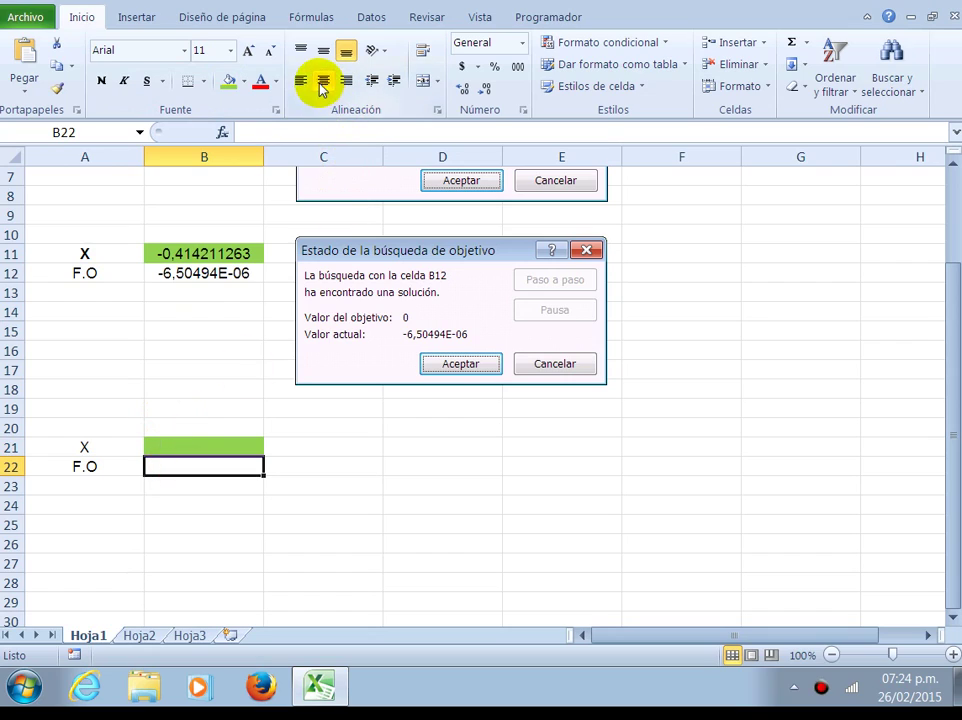
double_click(205, 464)
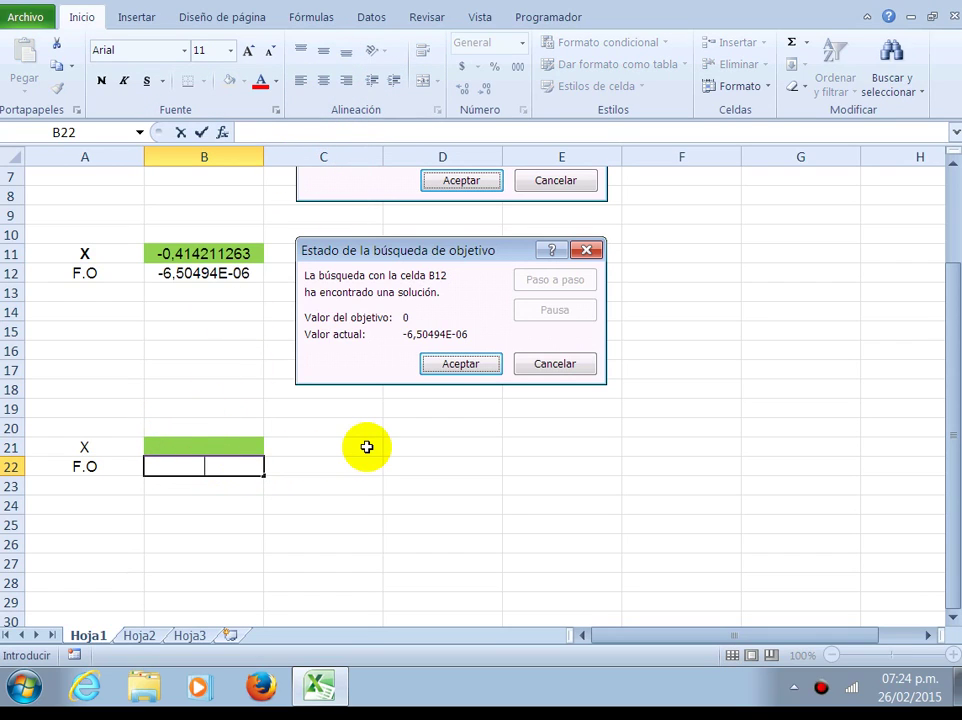
Enter =EXP(B21)-COS(B21)-1 in B22, which shows -1 while B21 is empty
type("=E")
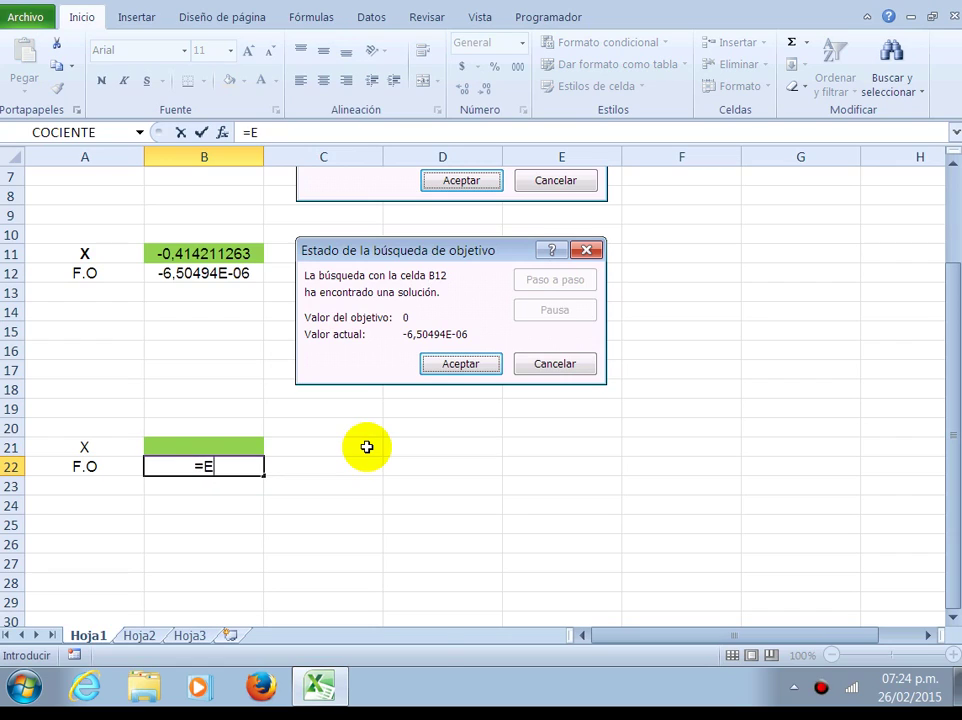
type("XP(")
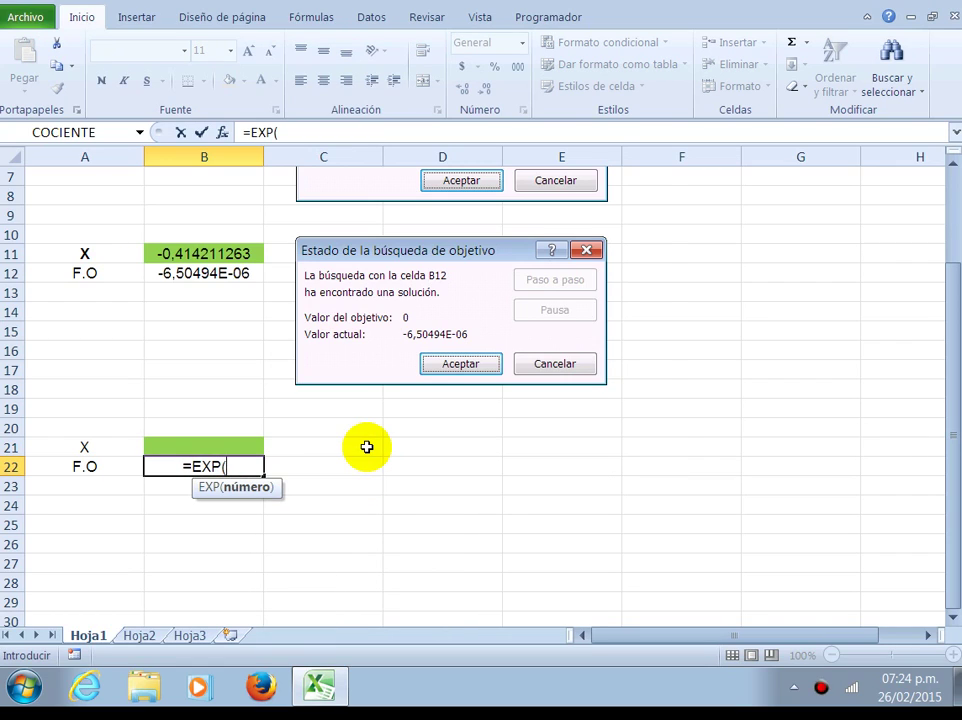
left_click(246, 446)
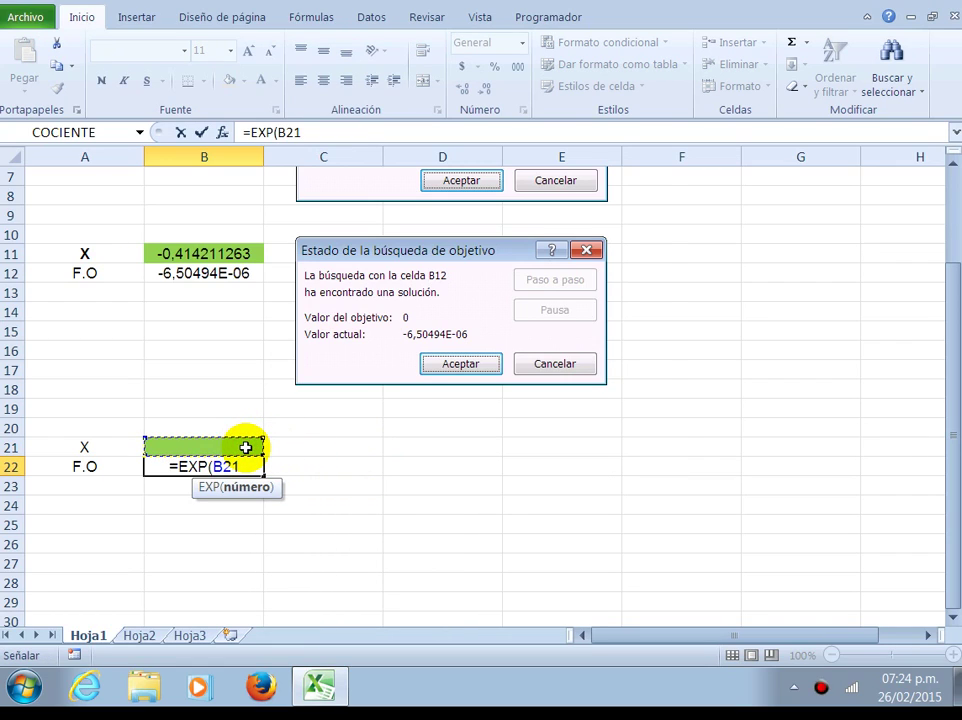
type("-")
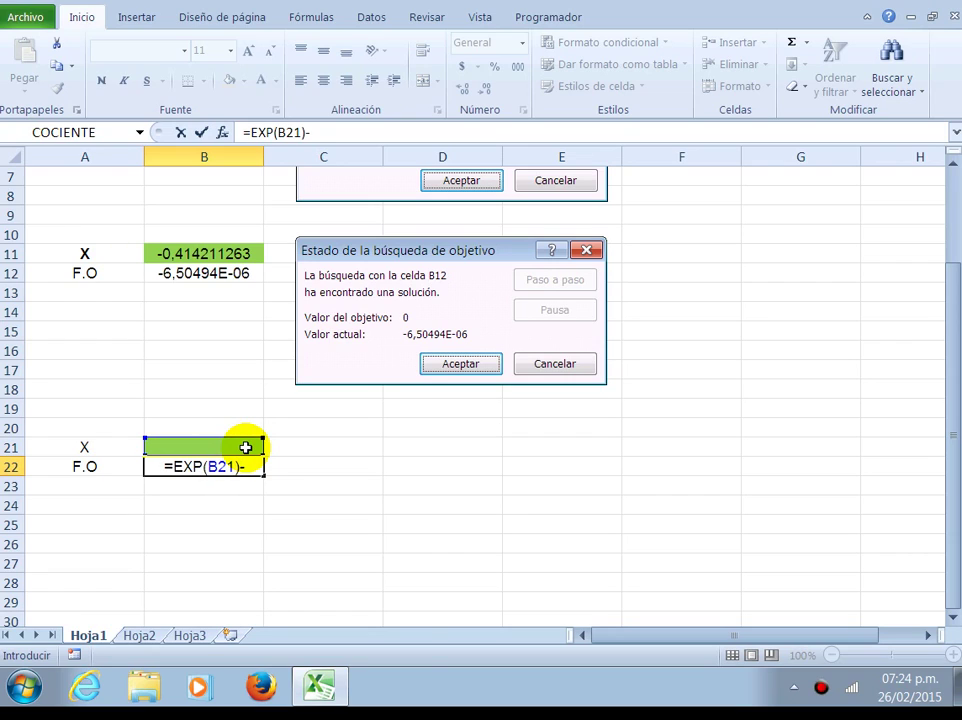
type("COS(")
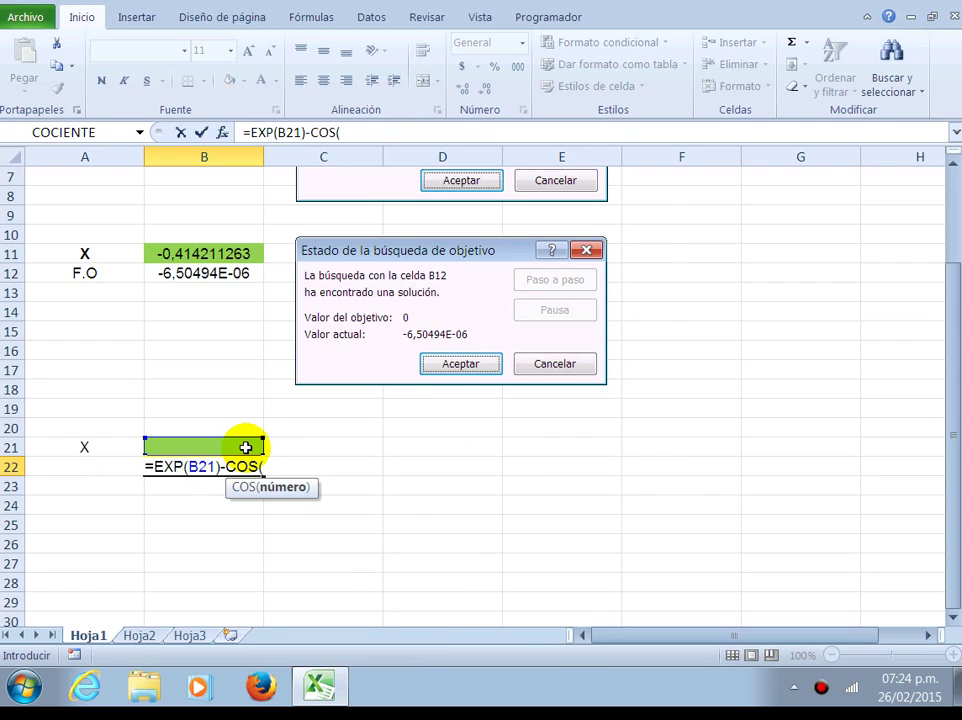
left_click(246, 447)
type(")")
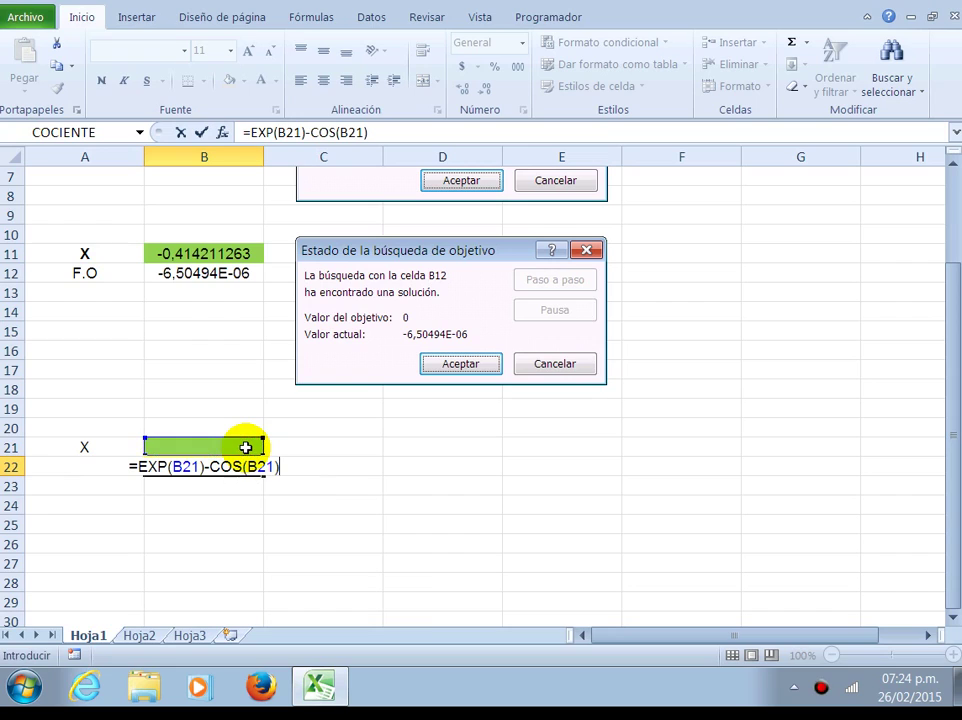
type("-1")
key("Return")
key("Up")
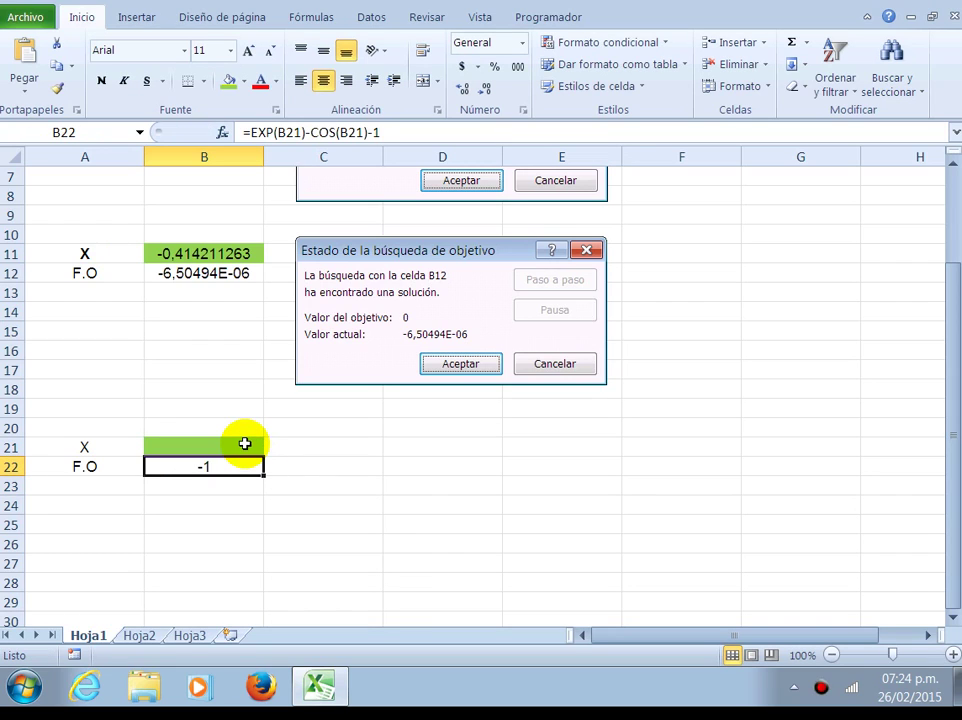
left_click(370, 20)
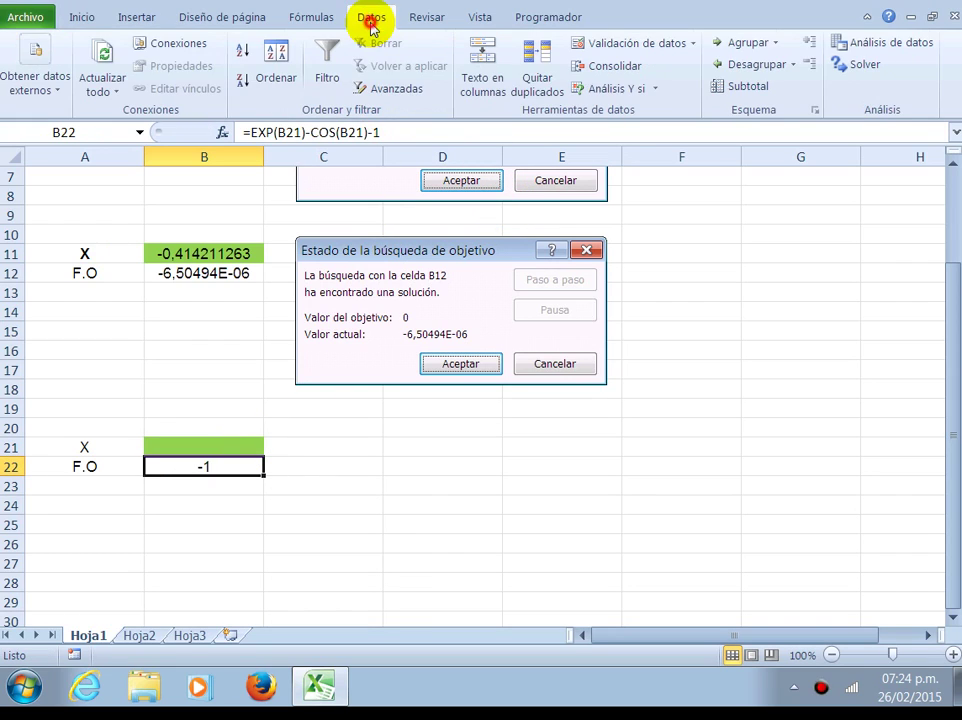
Goal-seek B22 to 0 by changing B21, giving X = 0,601358336
left_click(655, 92)
left_click(655, 140)
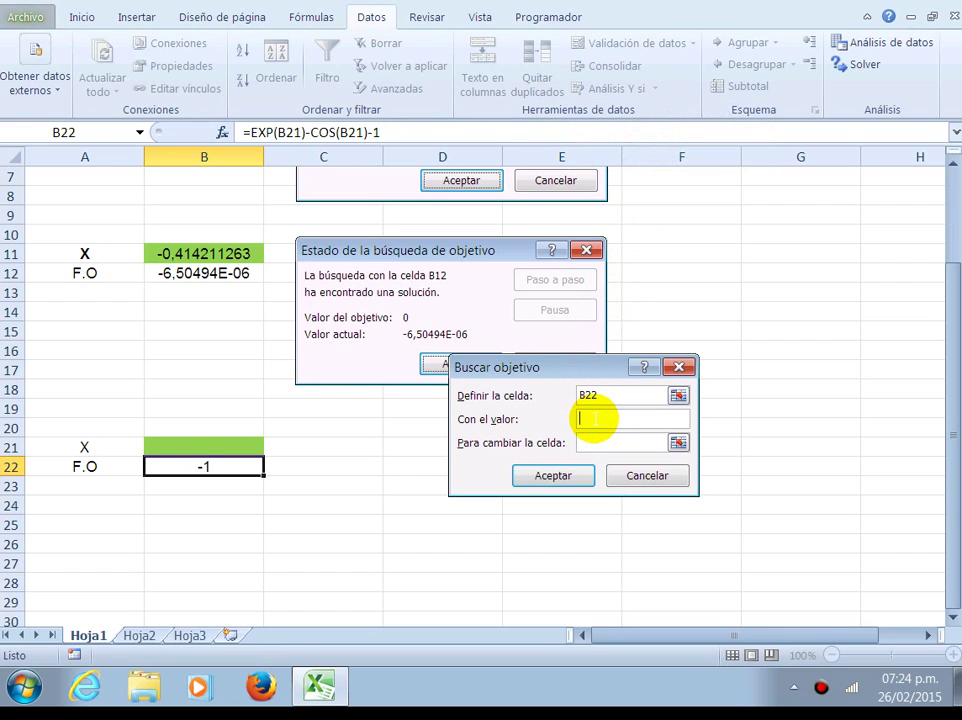
left_click(679, 395)
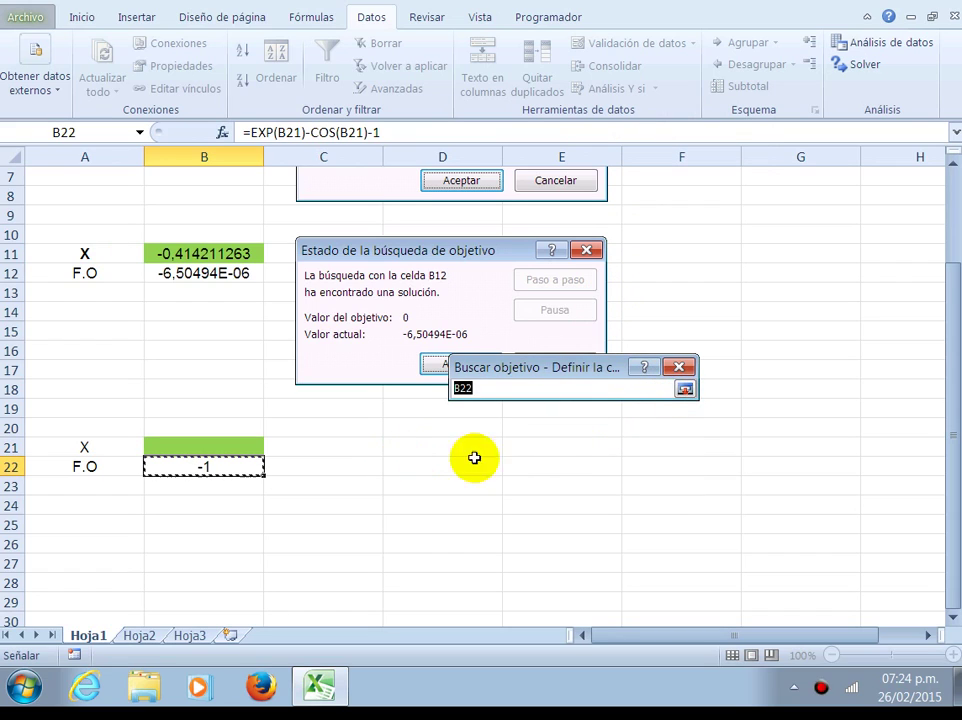
left_click(685, 390)
left_click(605, 419)
type("0")
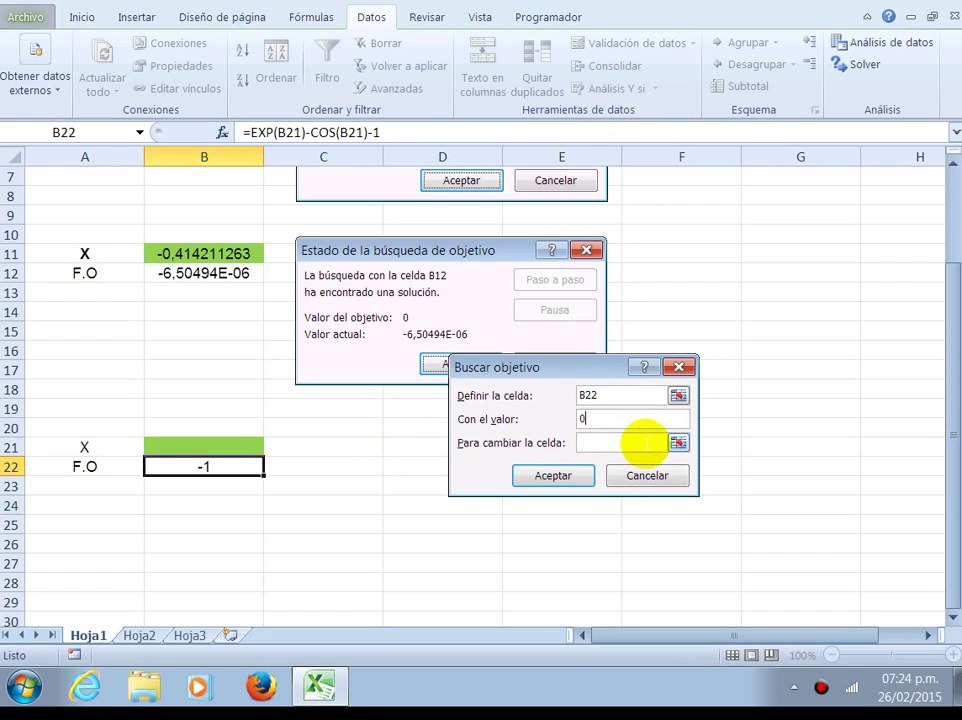
left_click(679, 442)
left_click(241, 447)
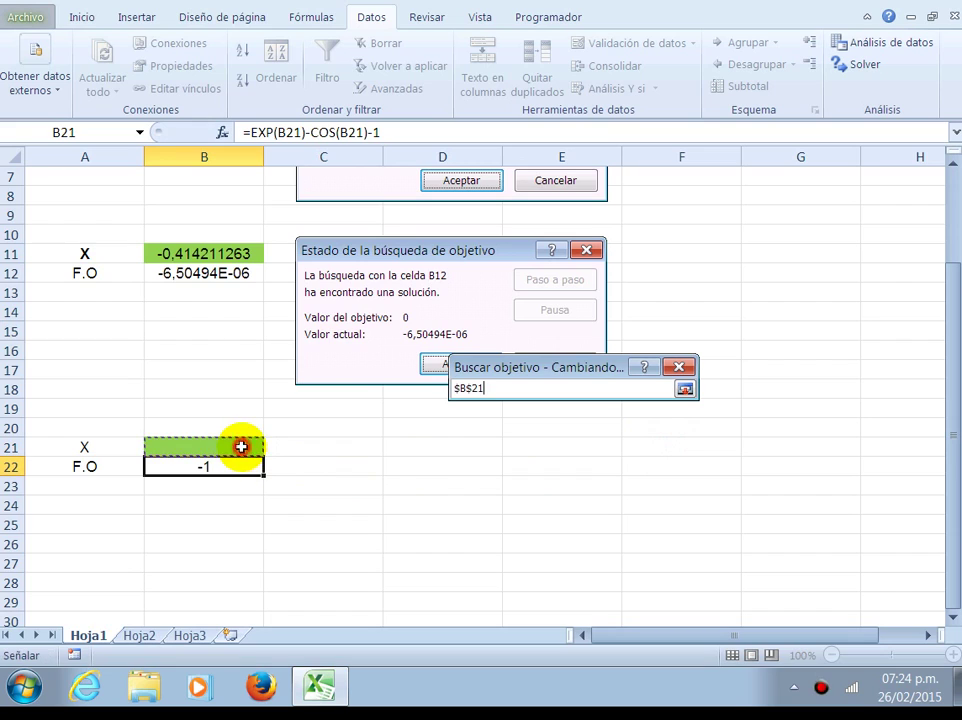
left_click(686, 391)
left_click_drag(608, 376, 591, 399)
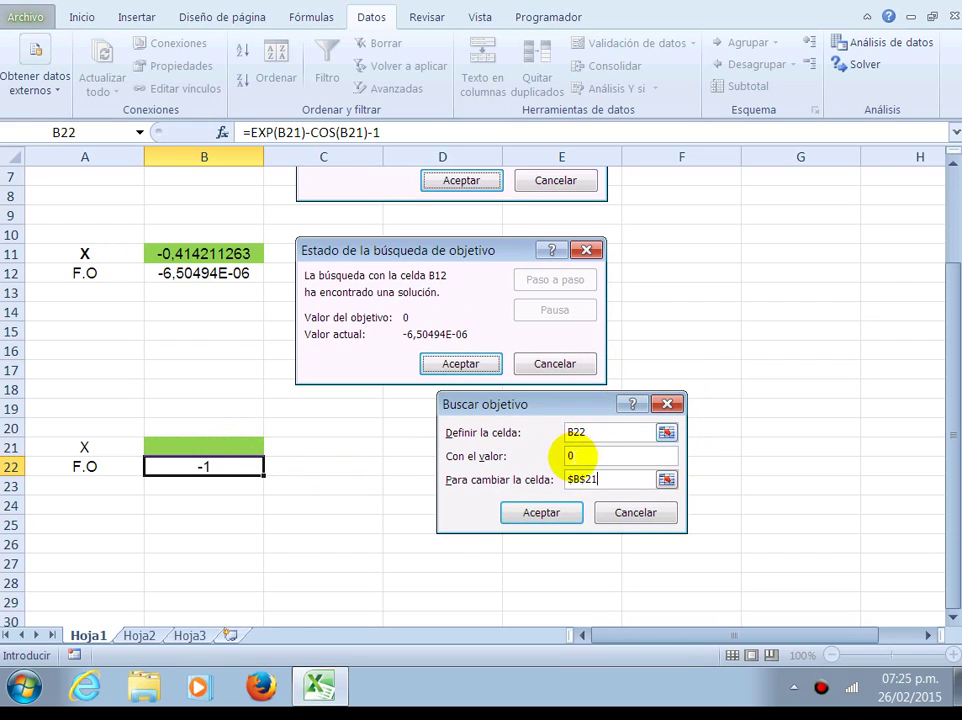
left_click(556, 518)
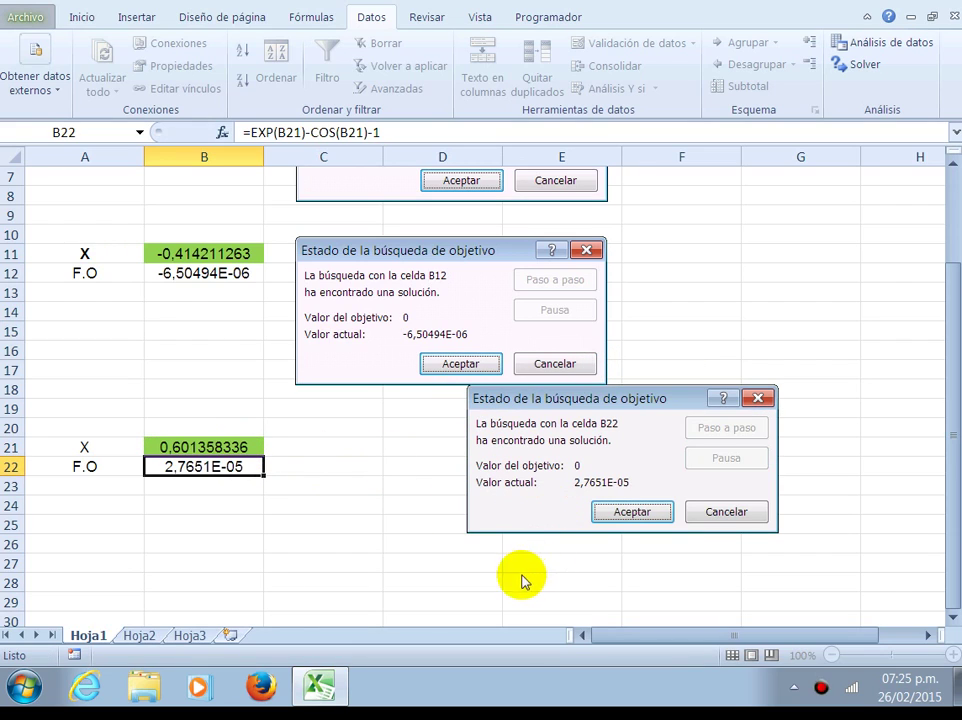
Close the result dialog and paste its captured picture beside rows 21–22
left_click_drag(621, 406, 596, 435)
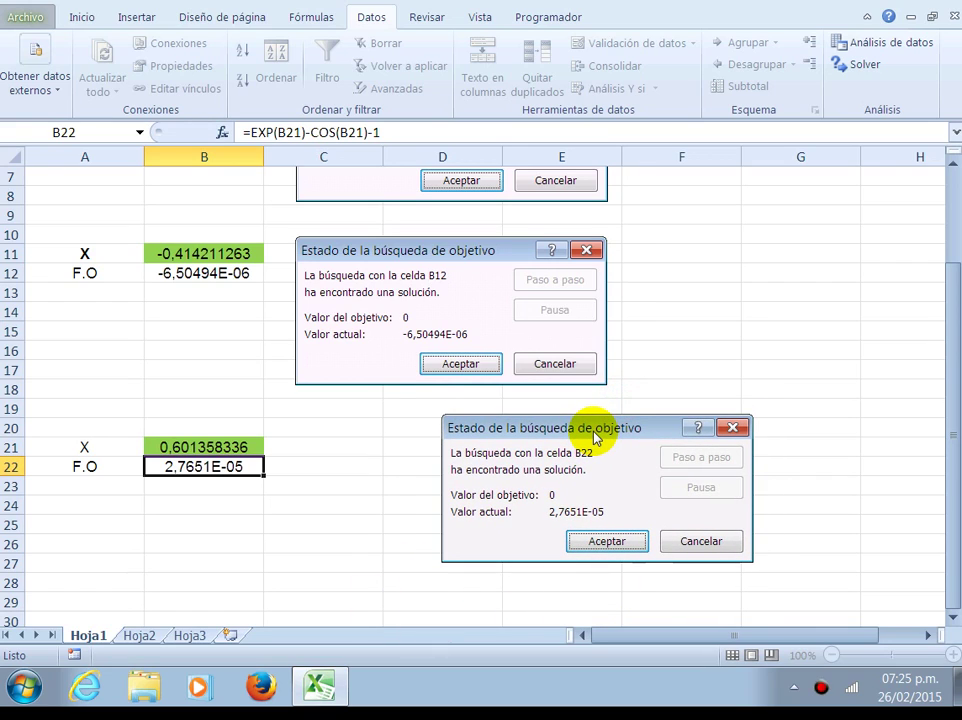
left_click(599, 541)
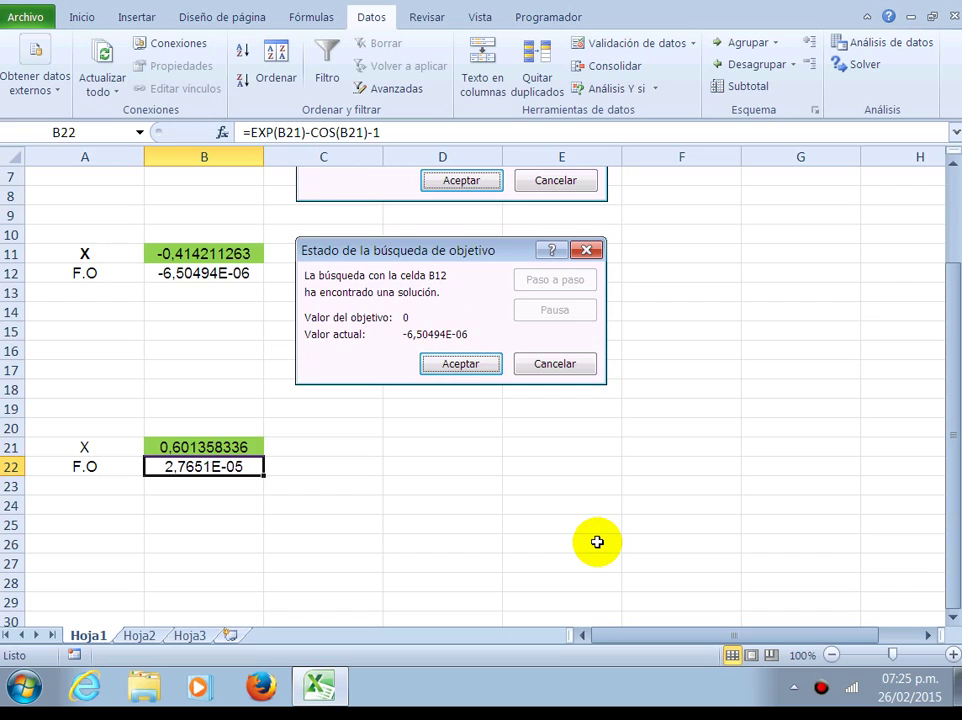
key("ctrl+v")
scroll(602, 532, "down", 1)
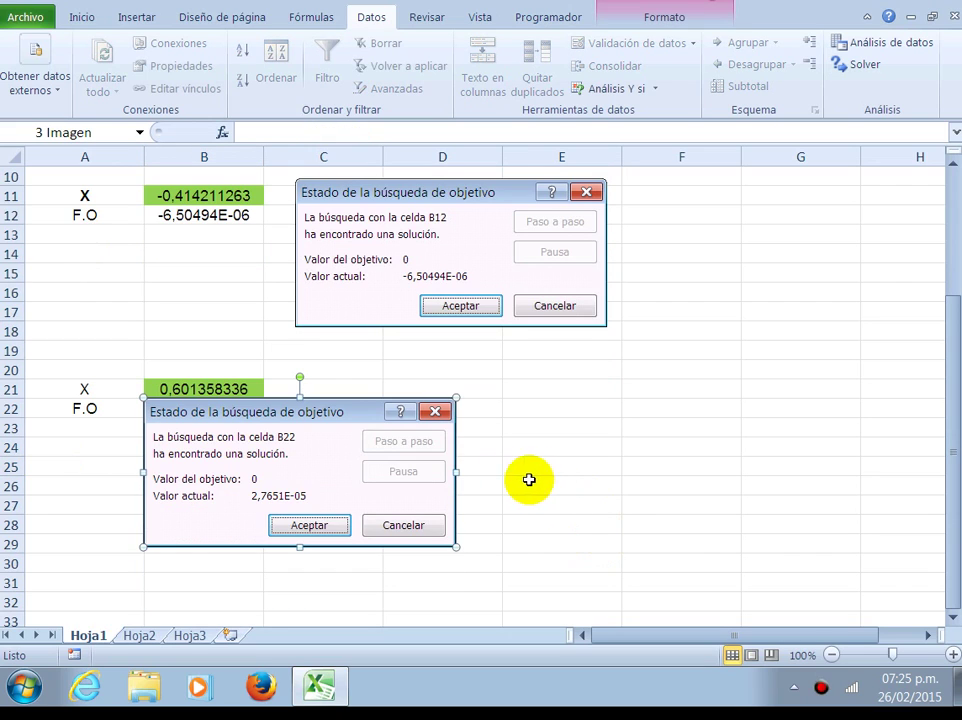
left_click_drag(333, 419, 489, 398)
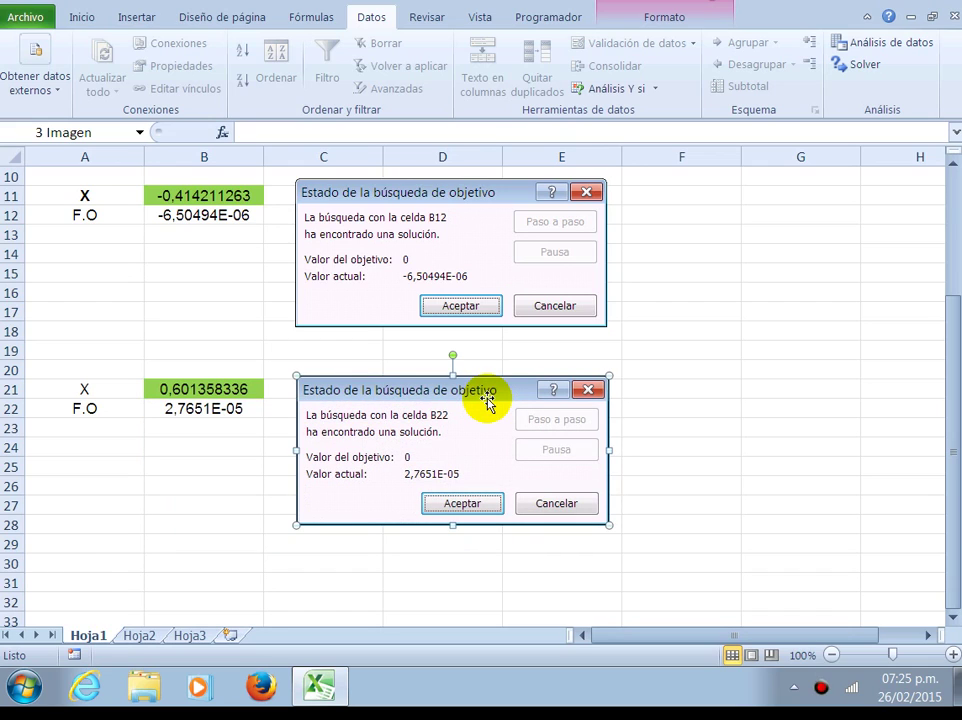
Make the X and F.O labels in A21:A22 bold
left_click(85, 389)
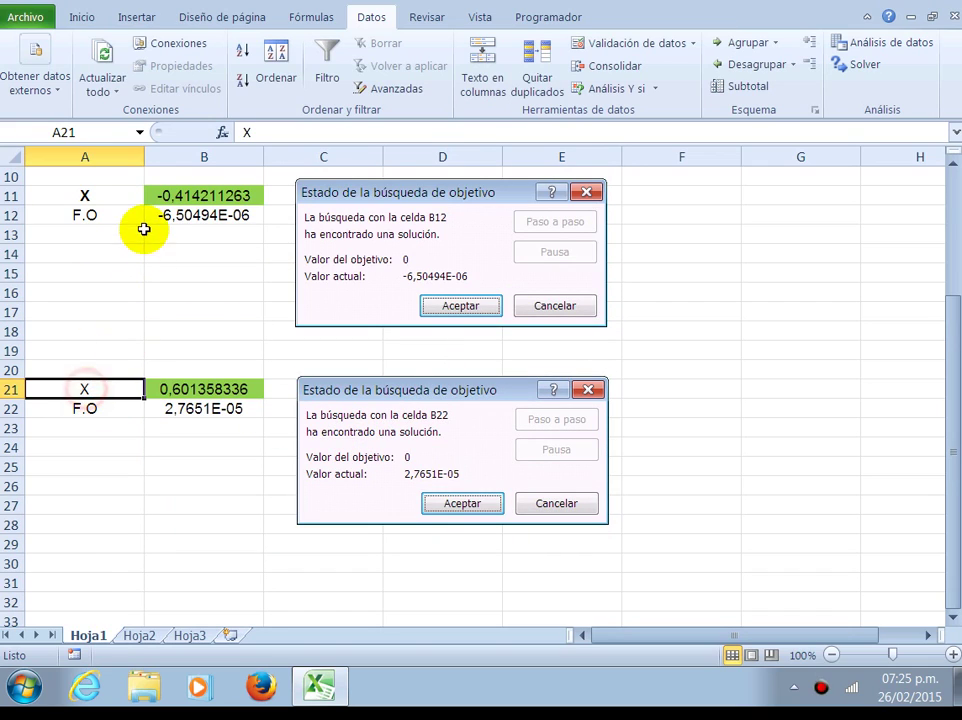
left_click(100, 410, "ctrl")
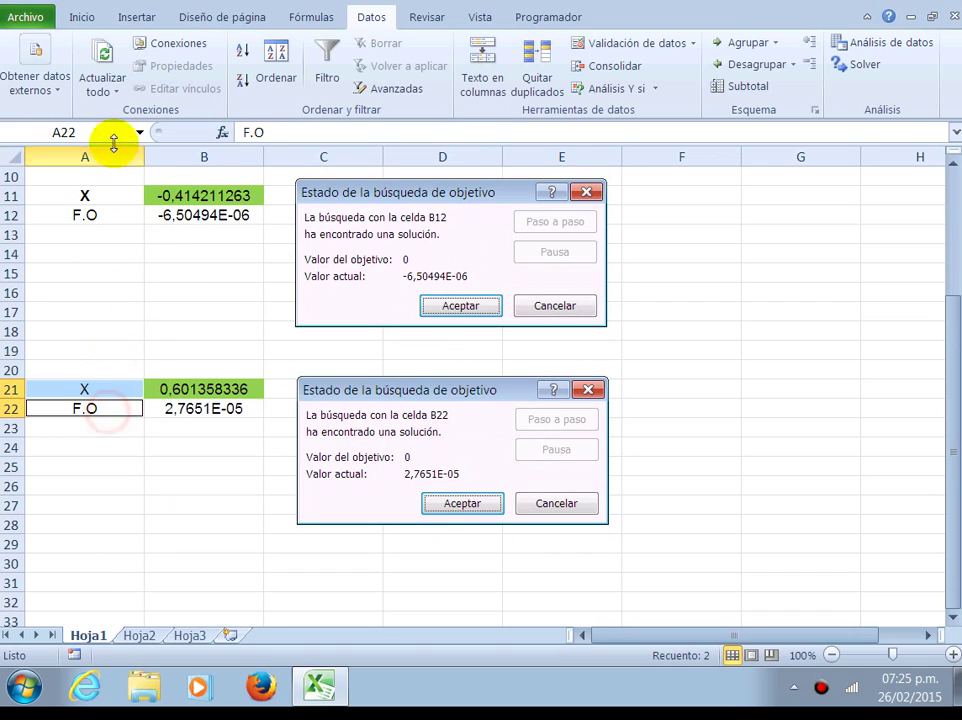
left_click(84, 17)
left_click(104, 84)
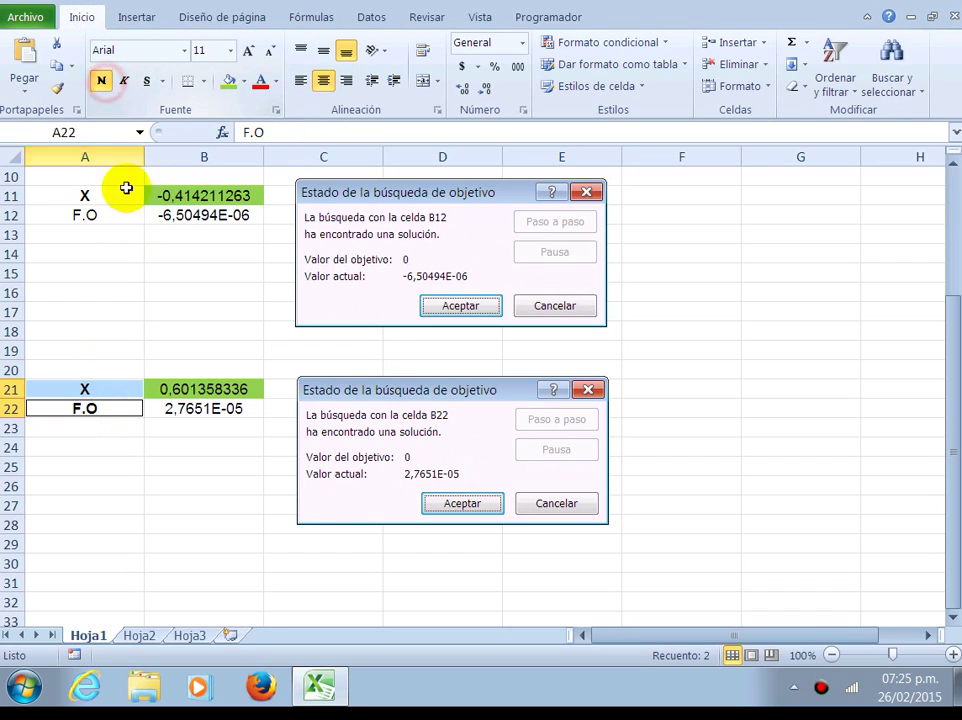
Add centred, bold X and F.O labels in A30:A31
scroll(189, 389, "down", 2)
left_click(113, 449)
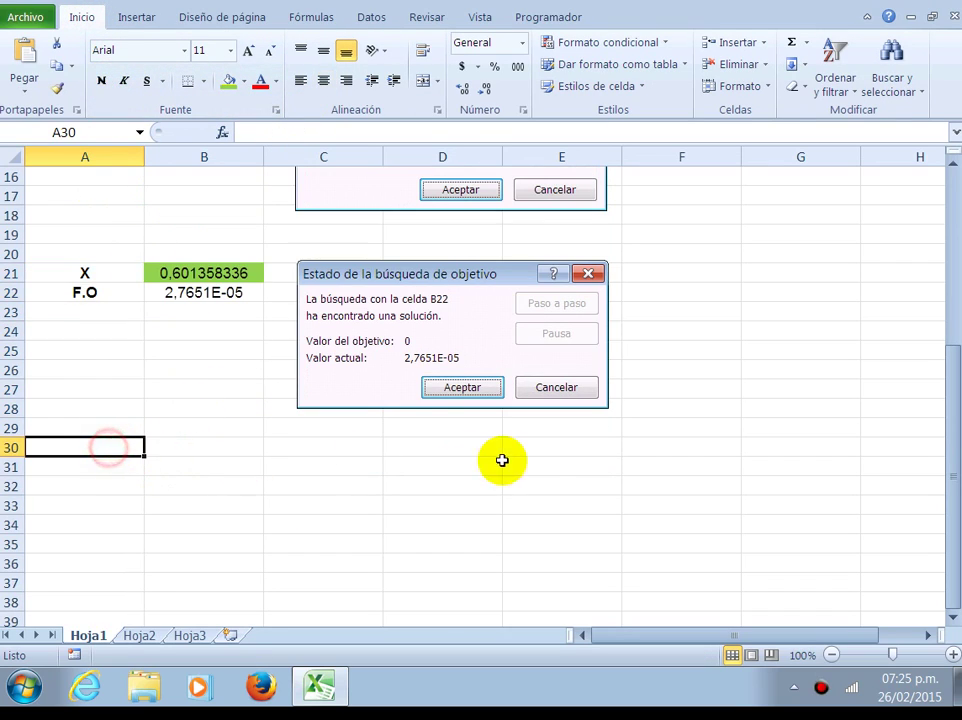
left_click(323, 80)
left_click(106, 465)
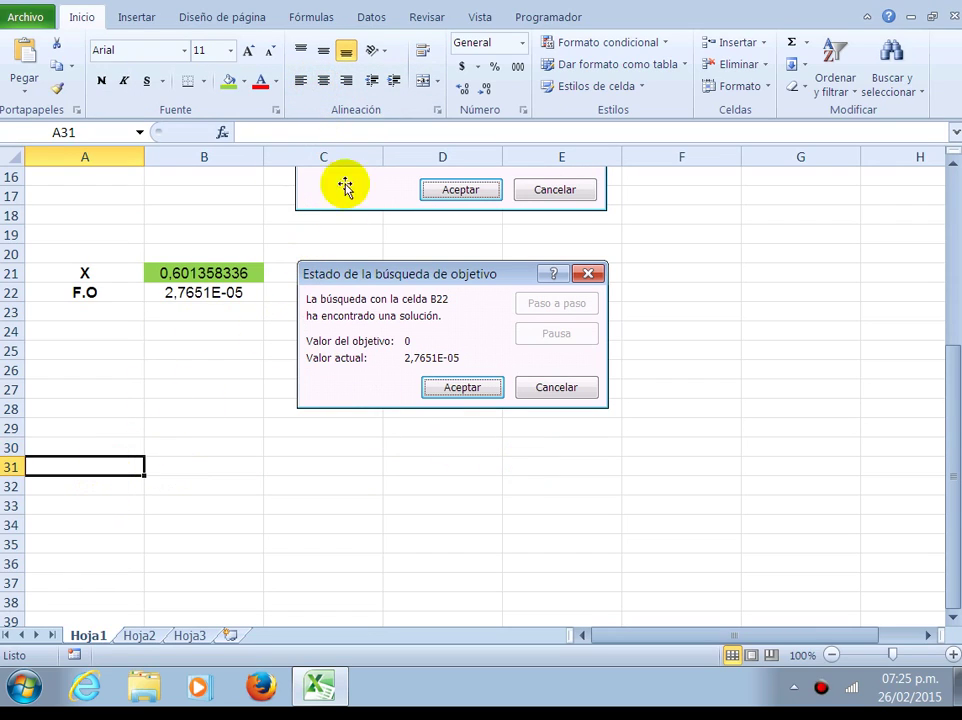
left_click(323, 80)
left_click(87, 453)
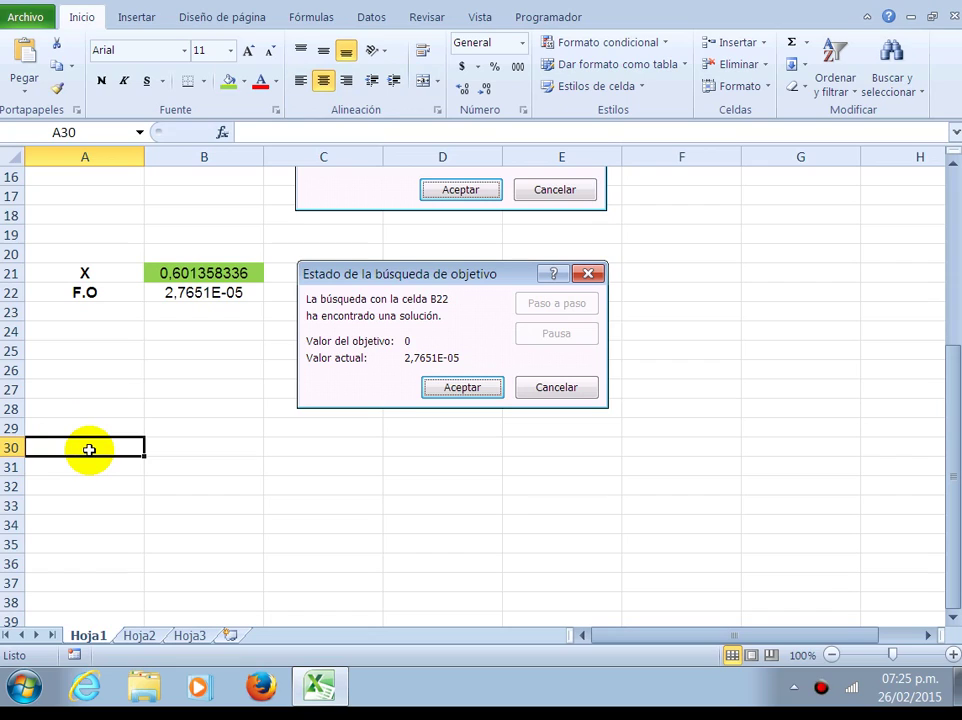
key("Return")
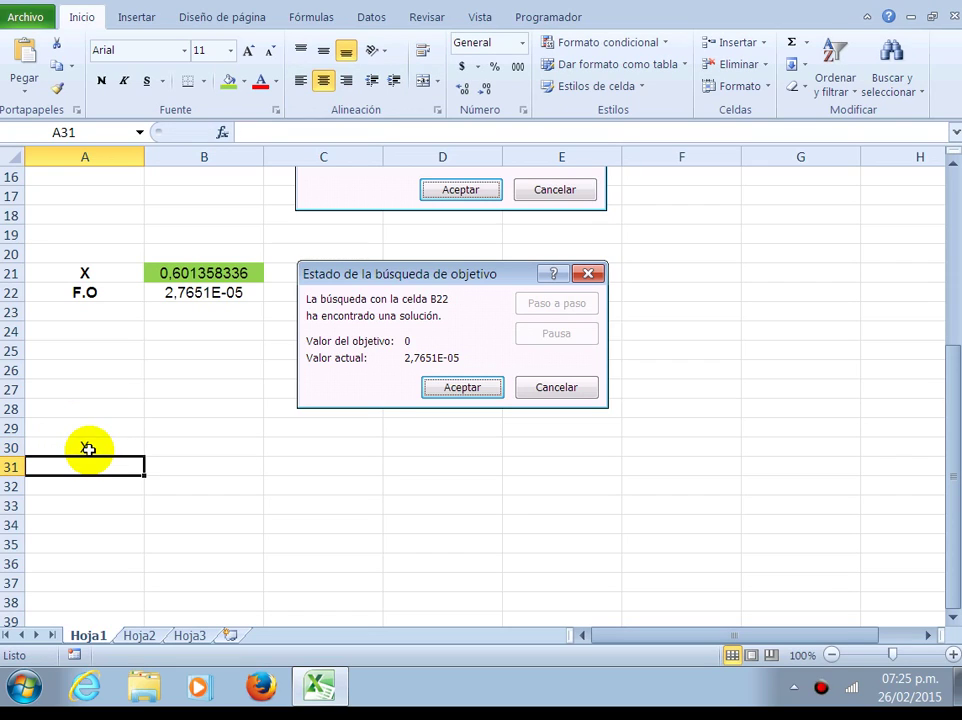
type("F.O")
key("Return")
left_click(88, 449)
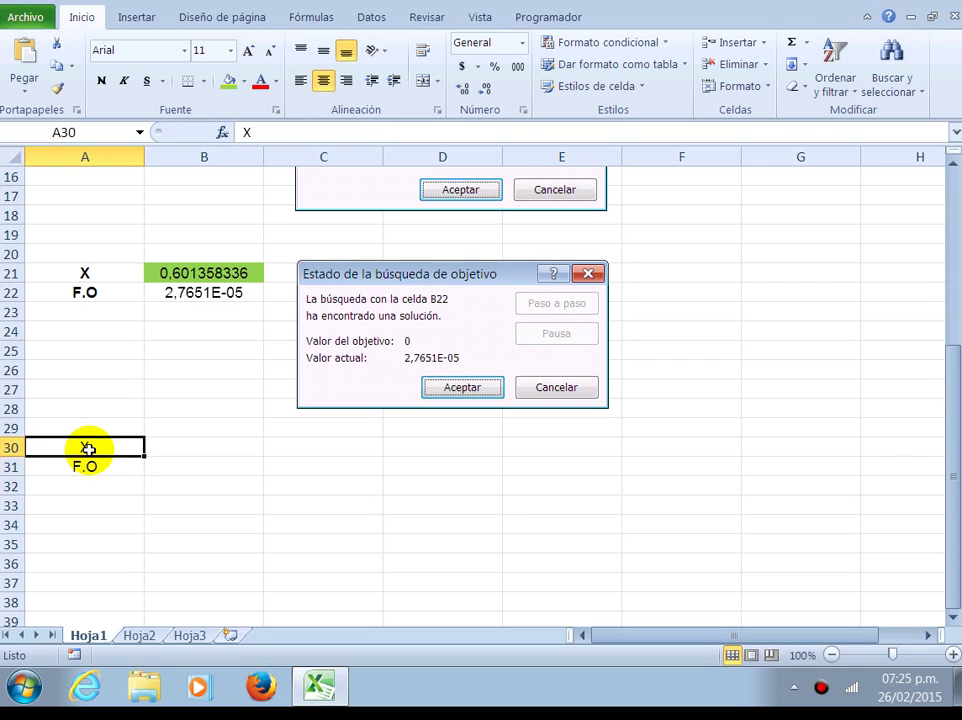
key("shift+Down")
left_click(100, 80)
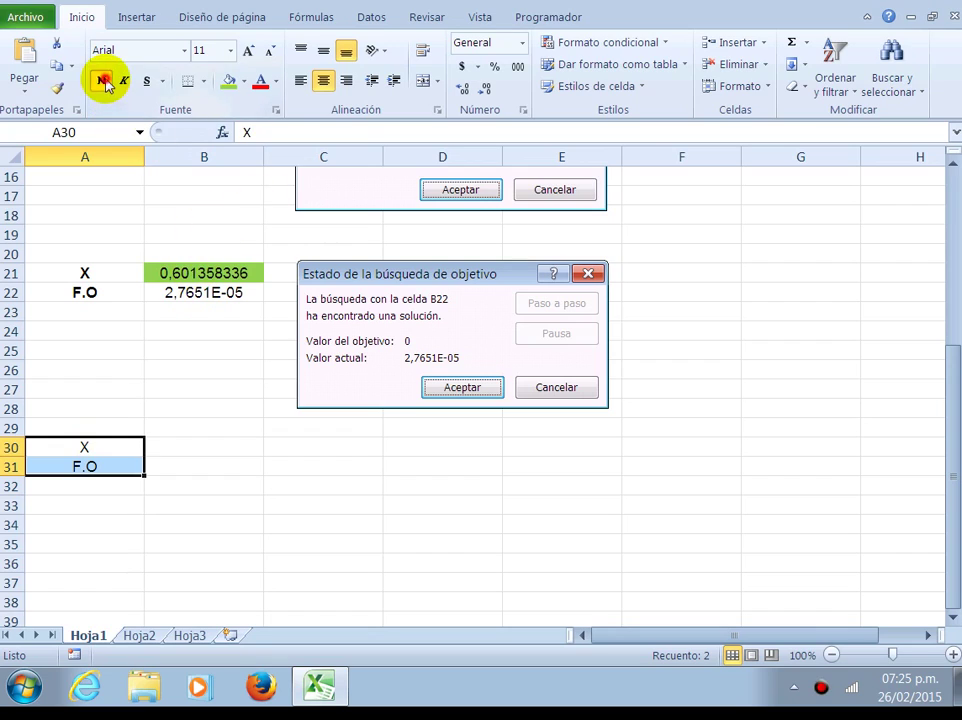
Fill cell B30 green and centre-align it
left_click(194, 448)
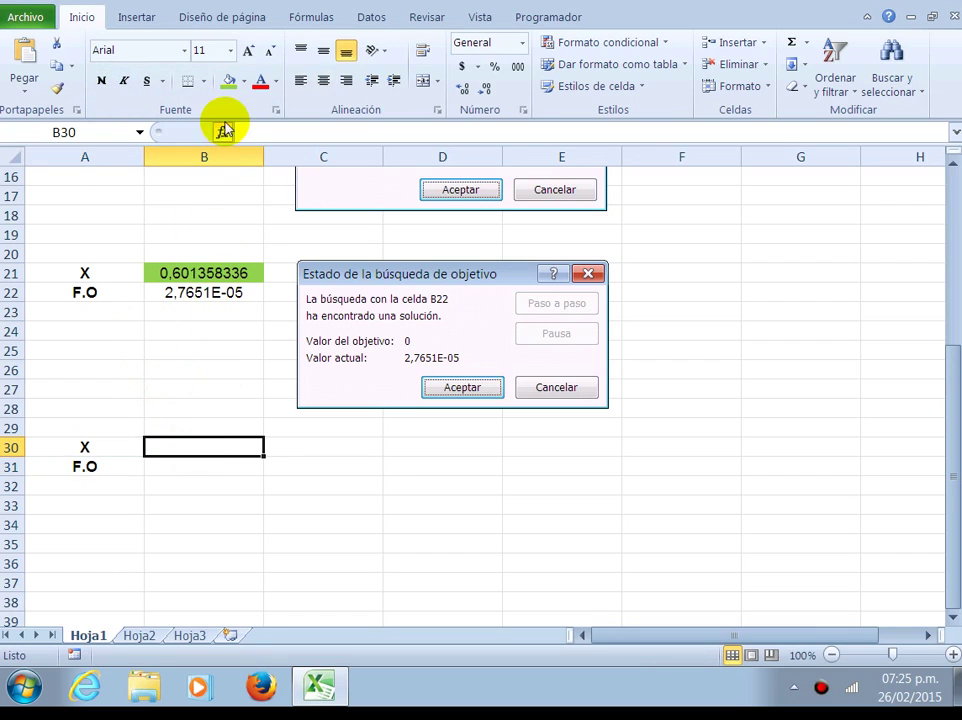
left_click(228, 80)
left_click(323, 80)
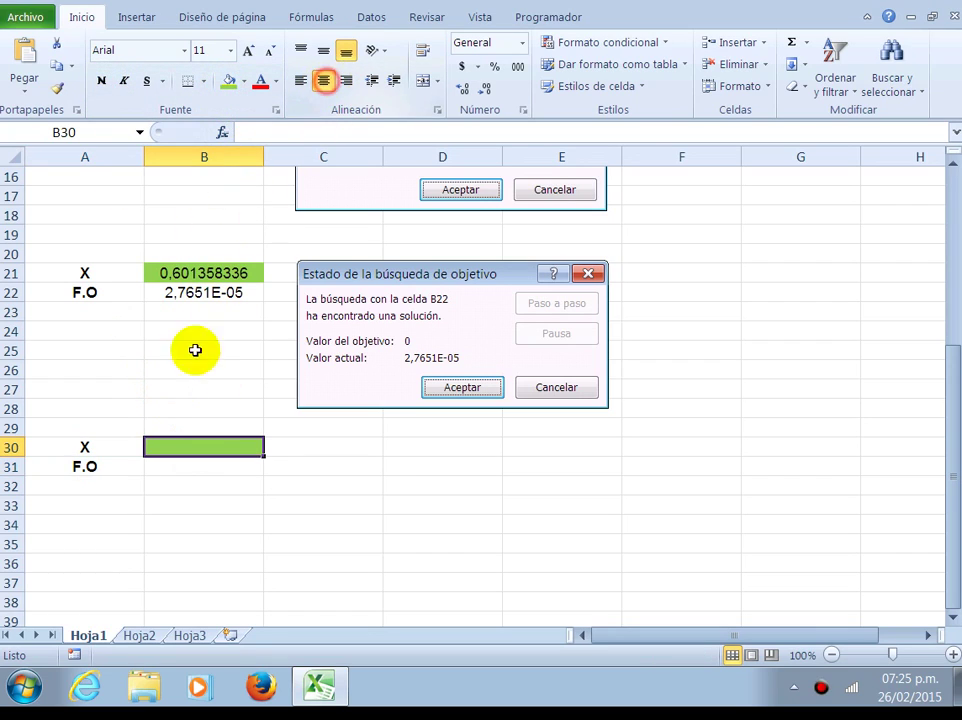
left_click(184, 470)
Centre cell B31 and begin its formula with =EXP(B30*B30
left_click(326, 82)
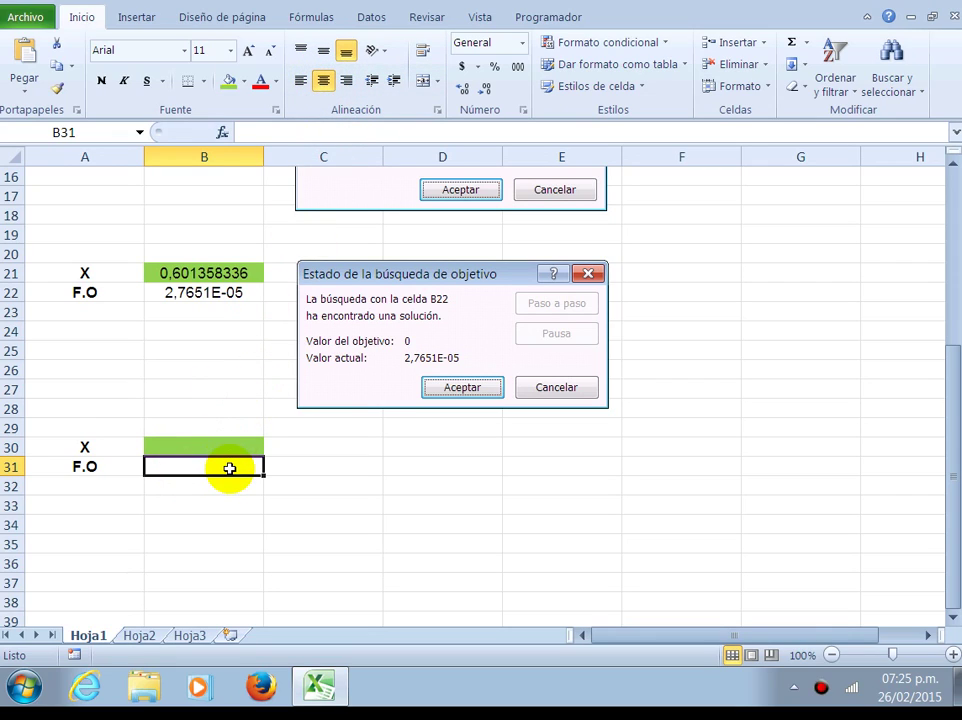
type("=EX")
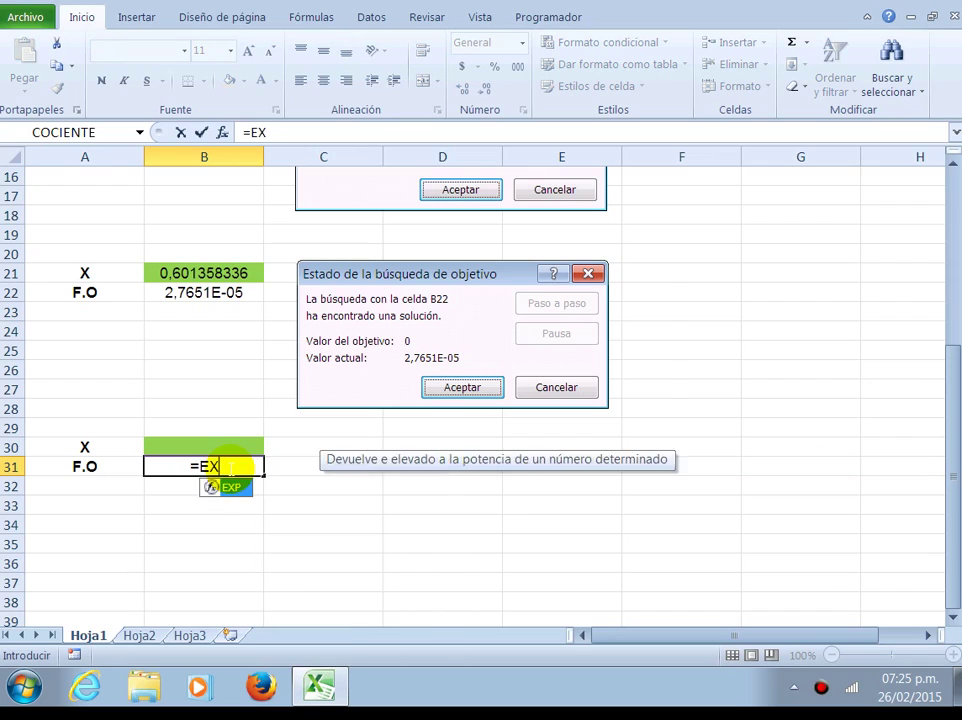
type("P(")
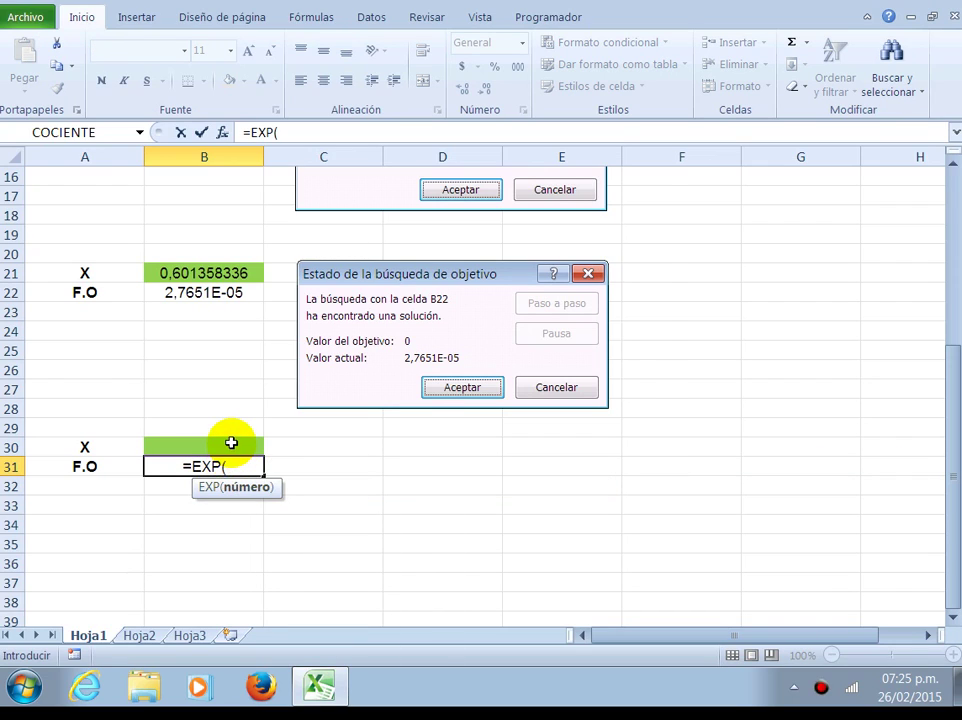
left_click(231, 442)
type("X")
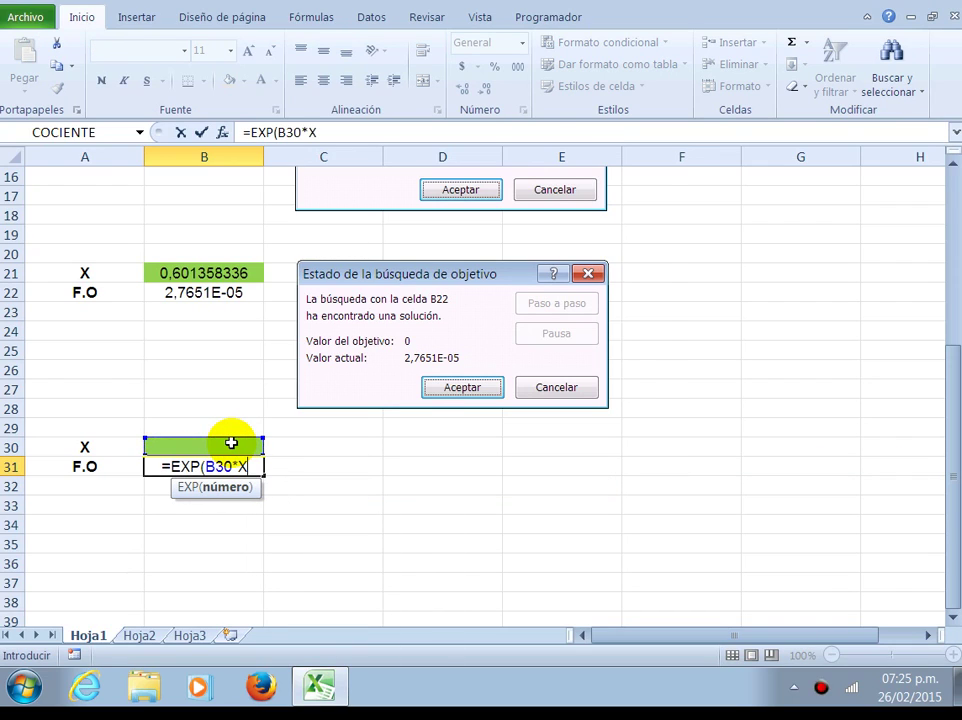
key("BackSpace")
left_click(231, 442)
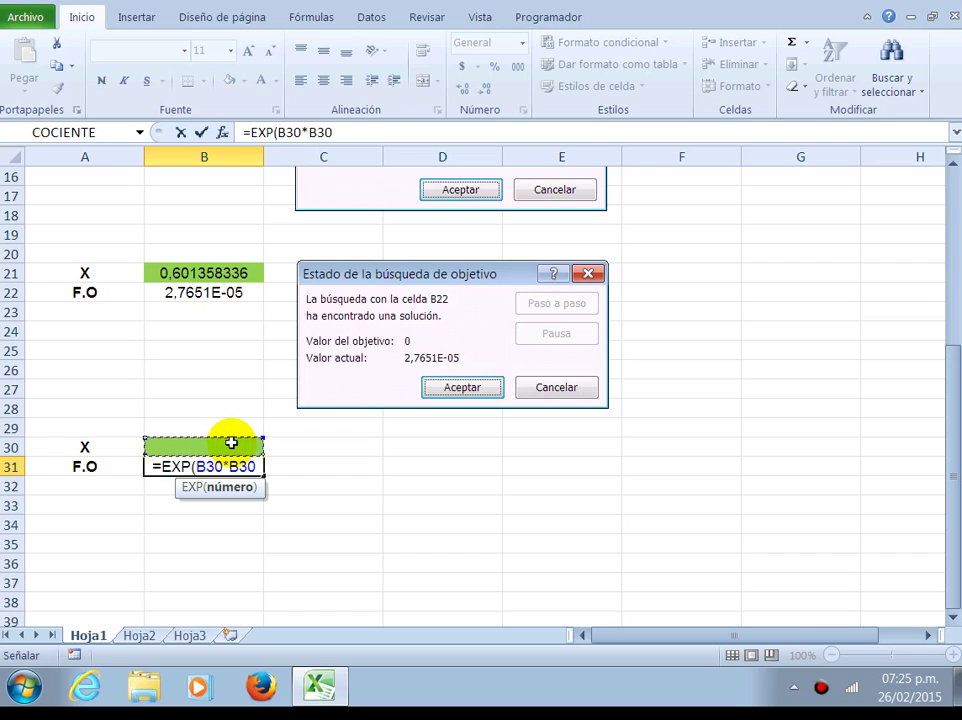
Finish the formula with -SENO(B30)-PI from autocomplete and enter it
type(")-SIN")
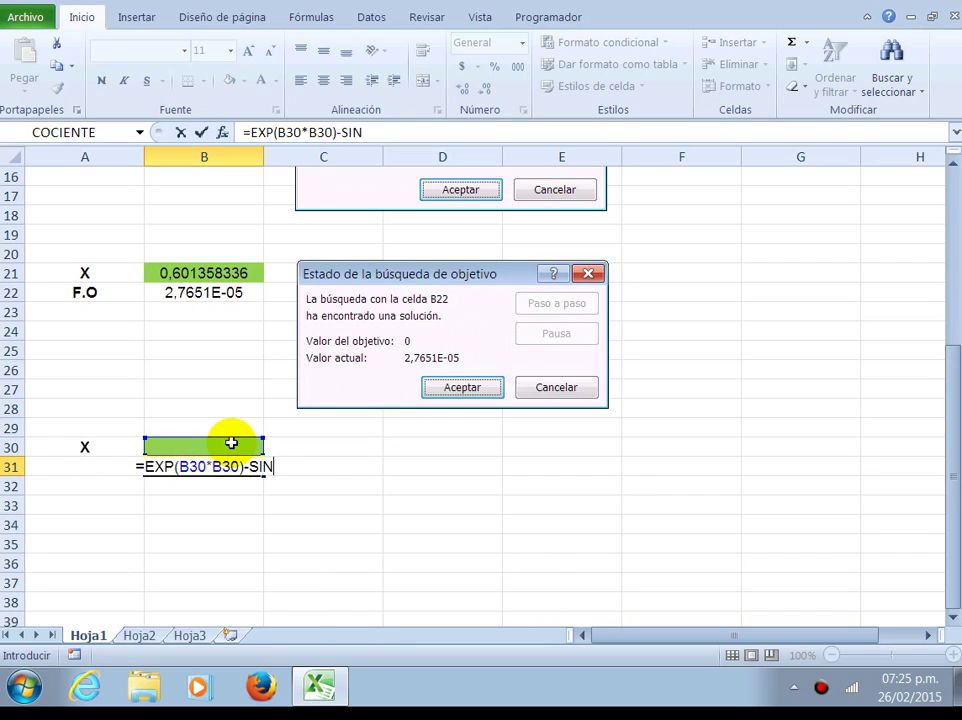
key("BackSpace")
key("BackSpace")
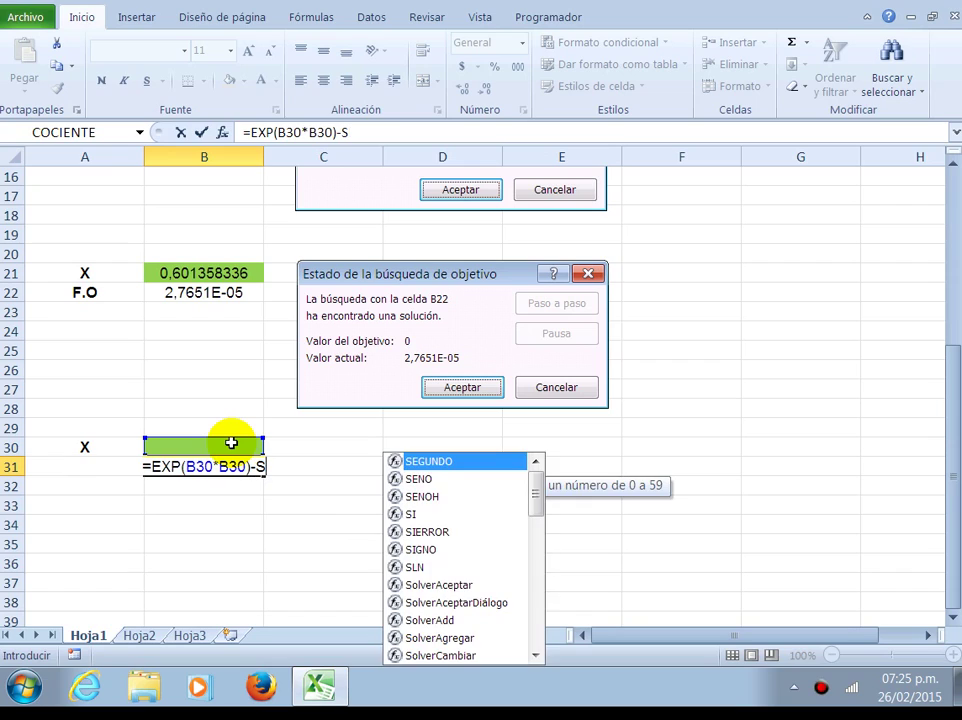
type("EM")
key("BackSpace")
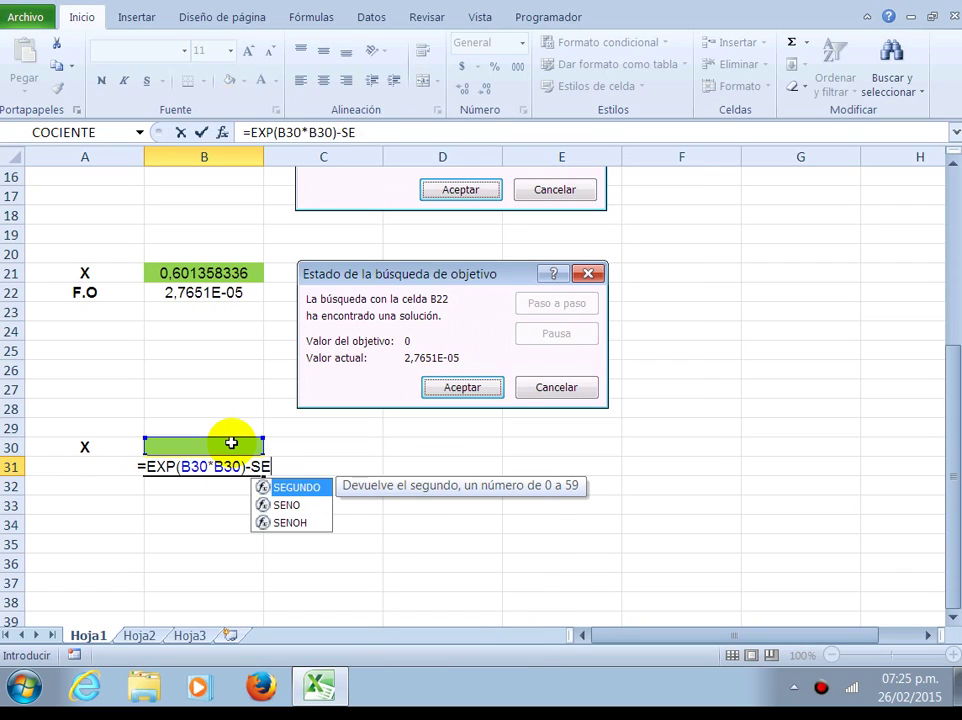
key("BackSpace")
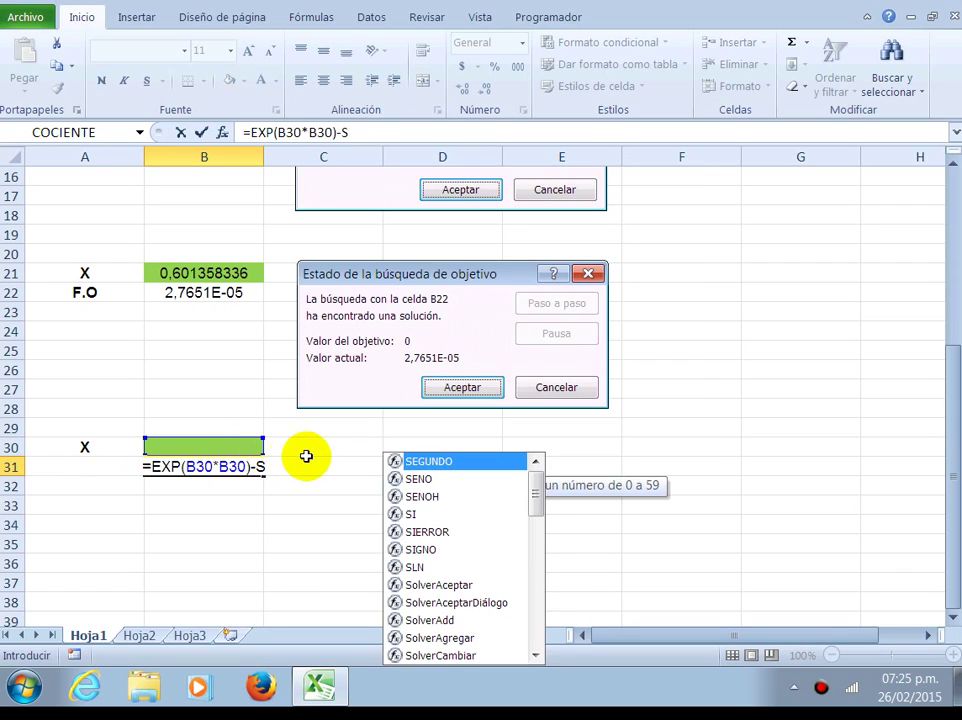
double_click(418, 479)
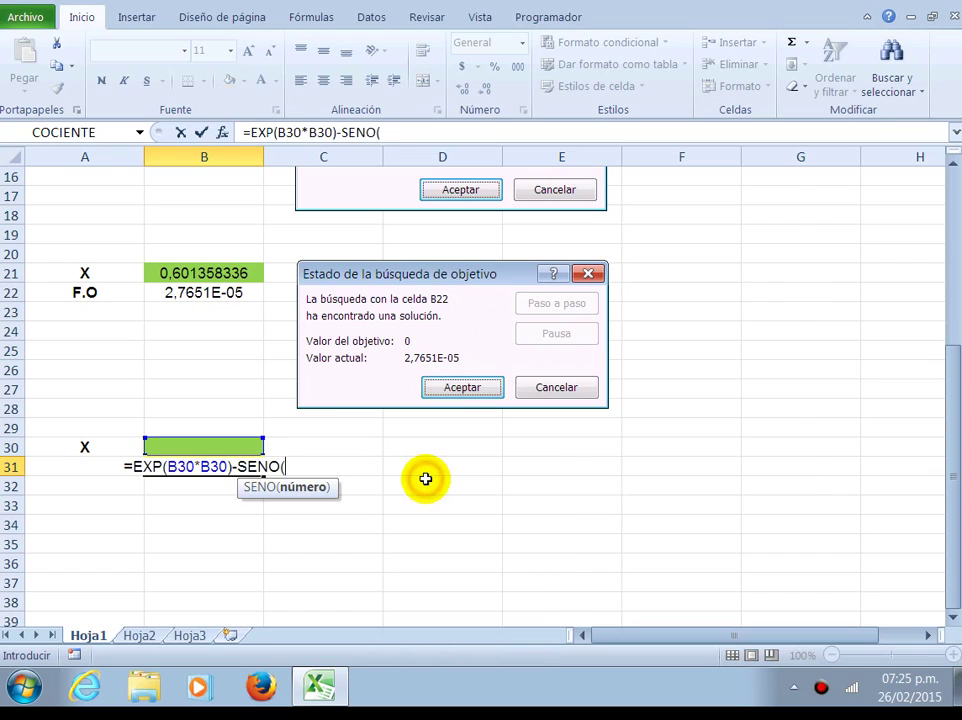
left_click(240, 445)
type(")")
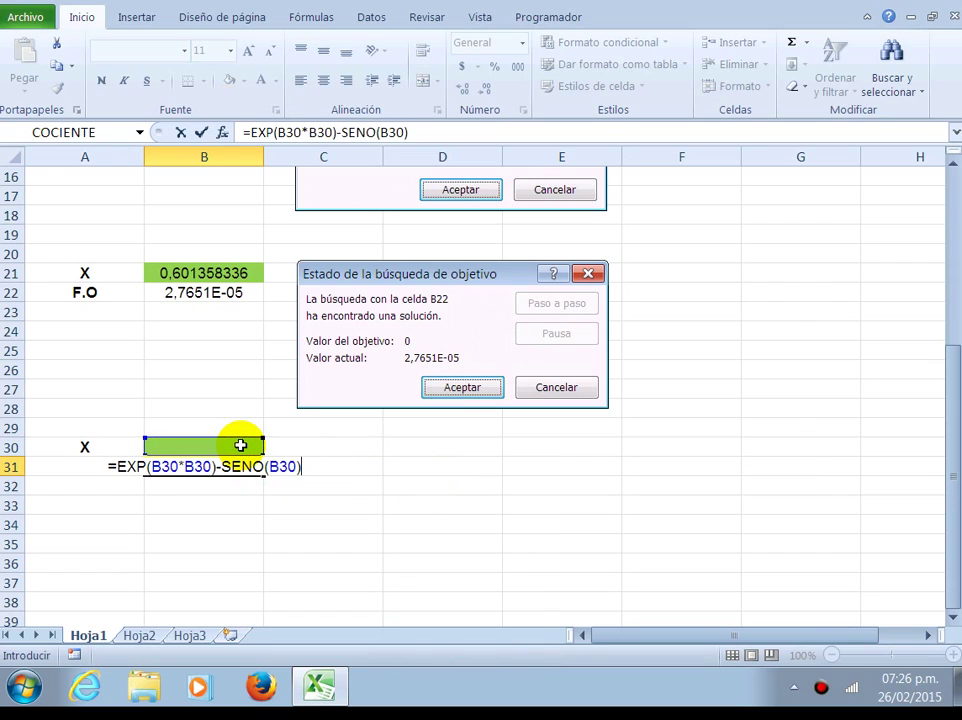
type("-PI")
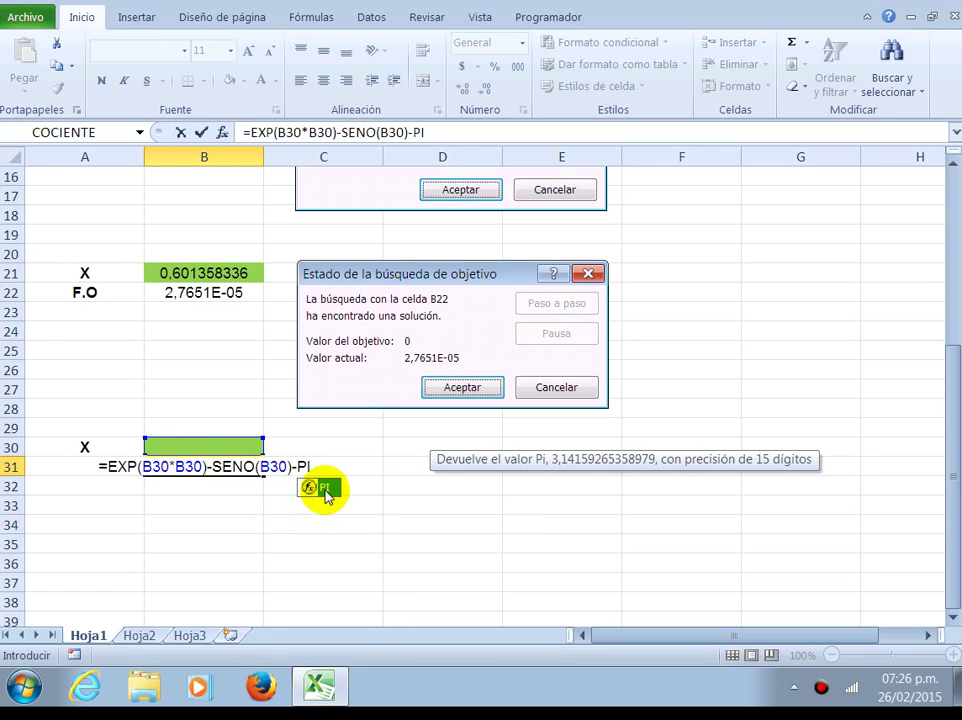
double_click(325, 489)
key("BackSpace")
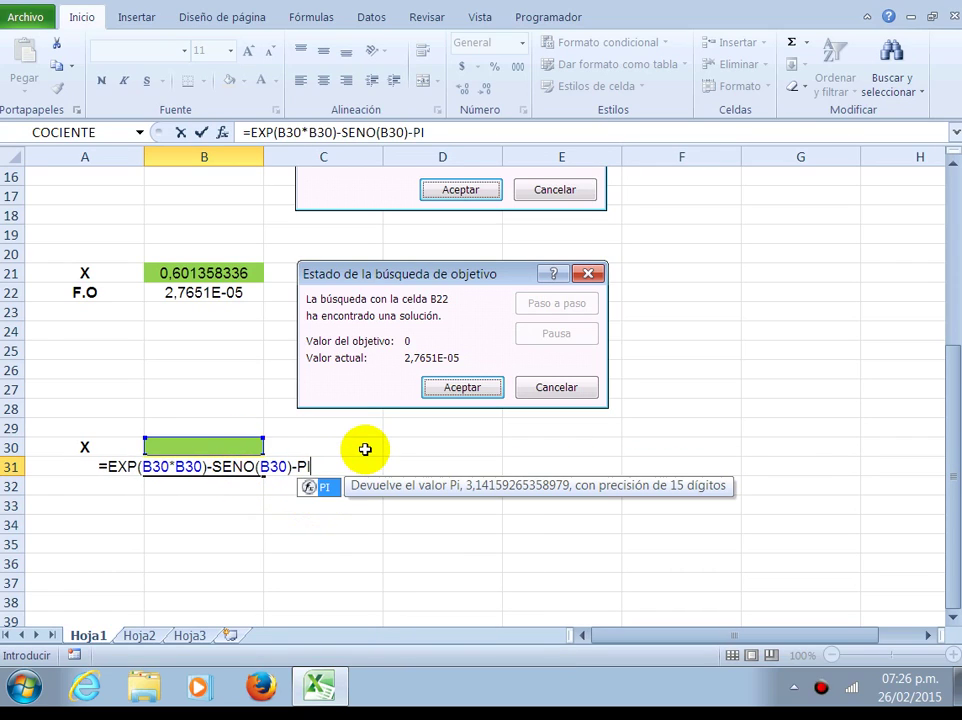
key("Return")
Reopen the B31 formula for editing and commit it again unchanged
key("Up")
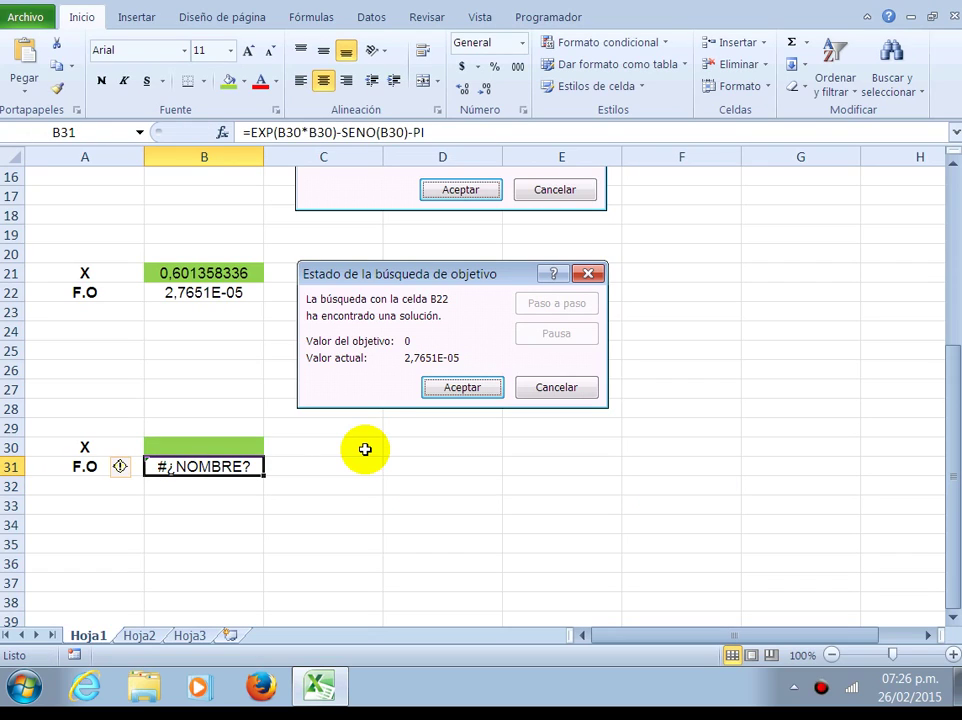
double_click(262, 463)
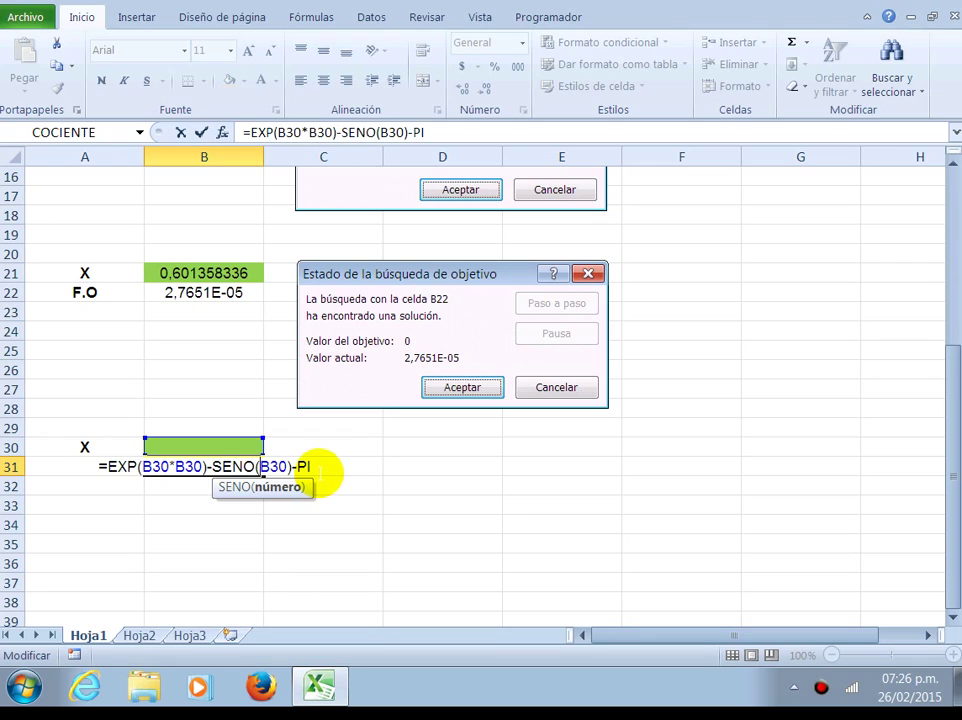
left_click(315, 465)
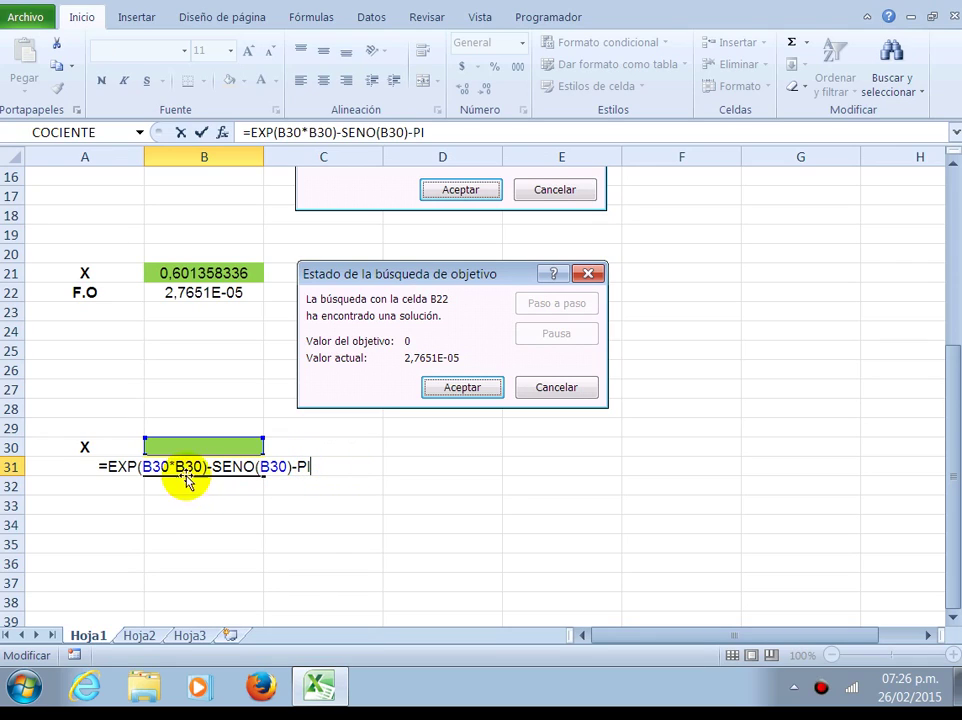
key("Return")
Replace SENO with COS and add () after PI in B31's formula
key("Up")
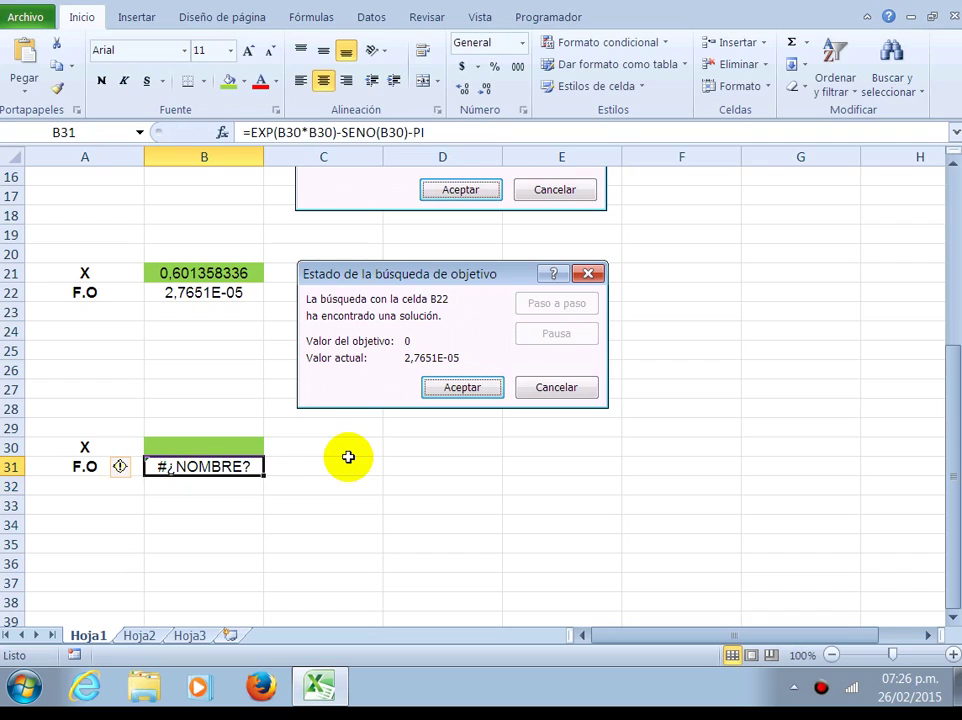
double_click(230, 466)
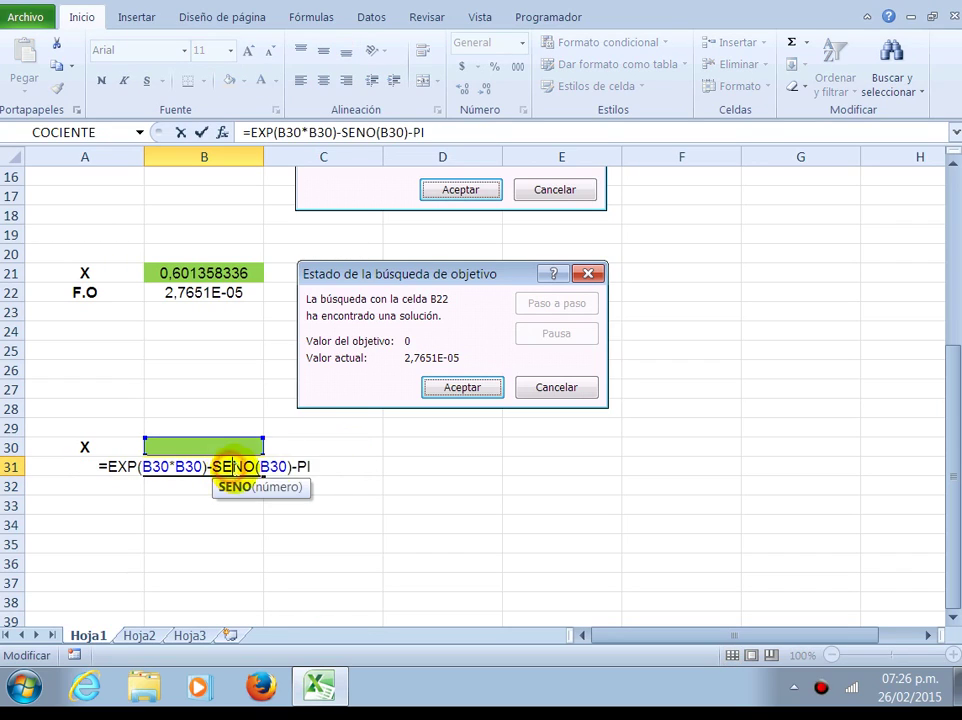
left_click(316, 466)
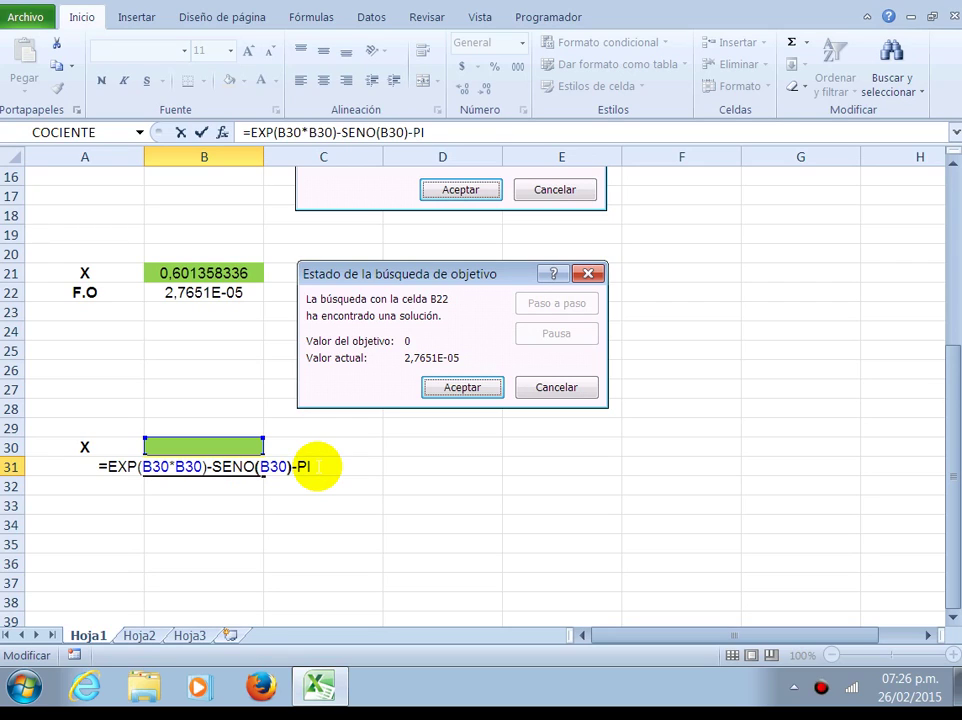
key("Left")
key("Left")
key("Left")
key("BackSpace")
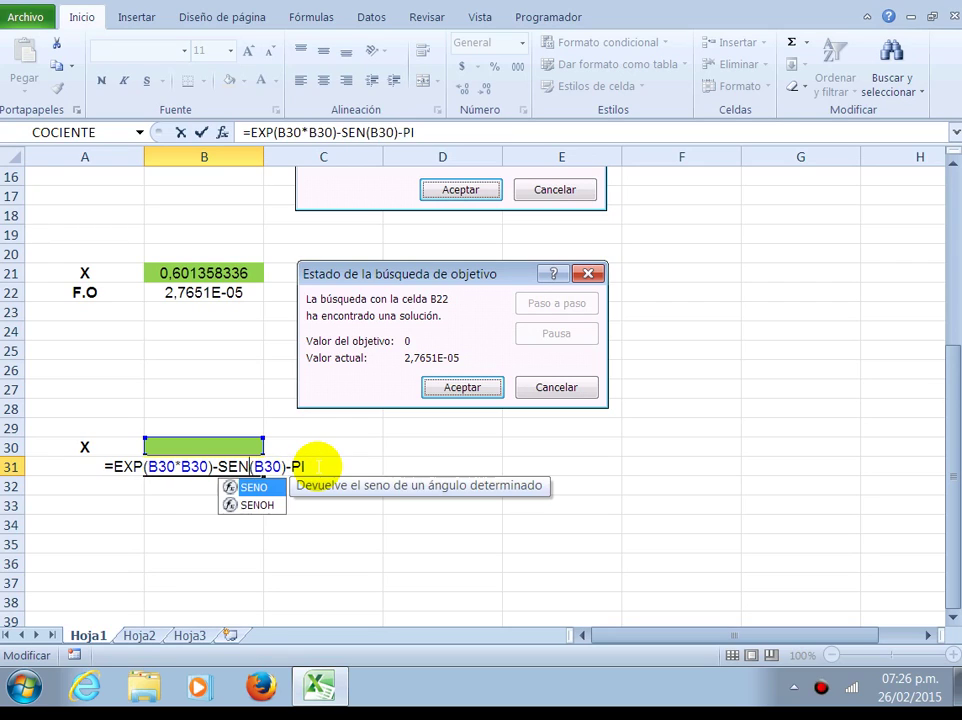
key("BackSpace")
key("BackSpace")
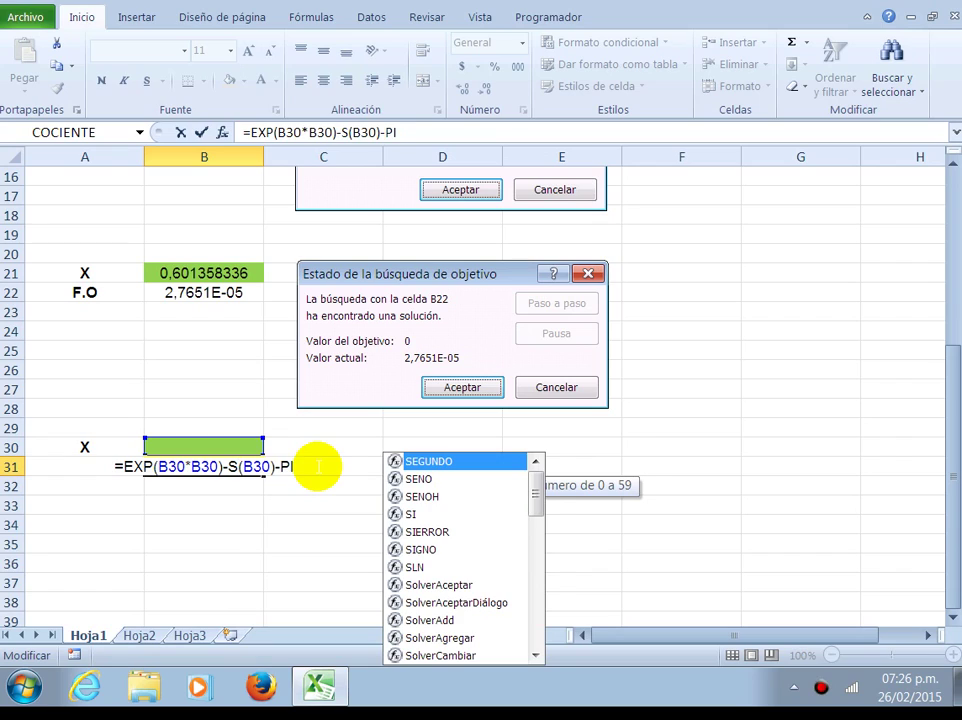
key("BackSpace")
type("COS")
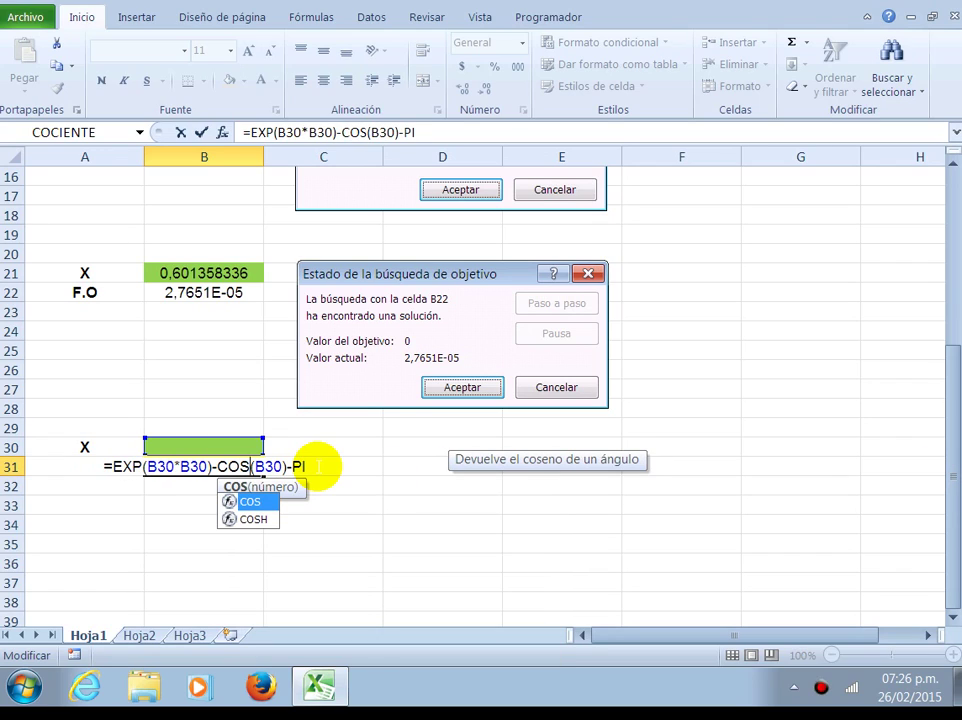
key("Right")
key("Right")
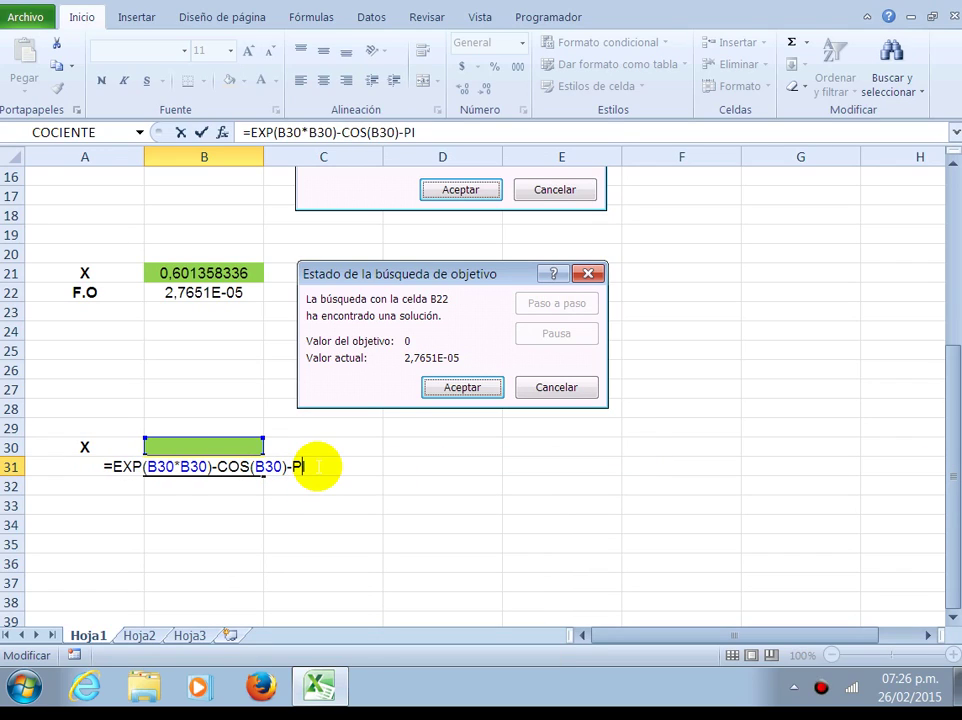
type("()")
key("Return")
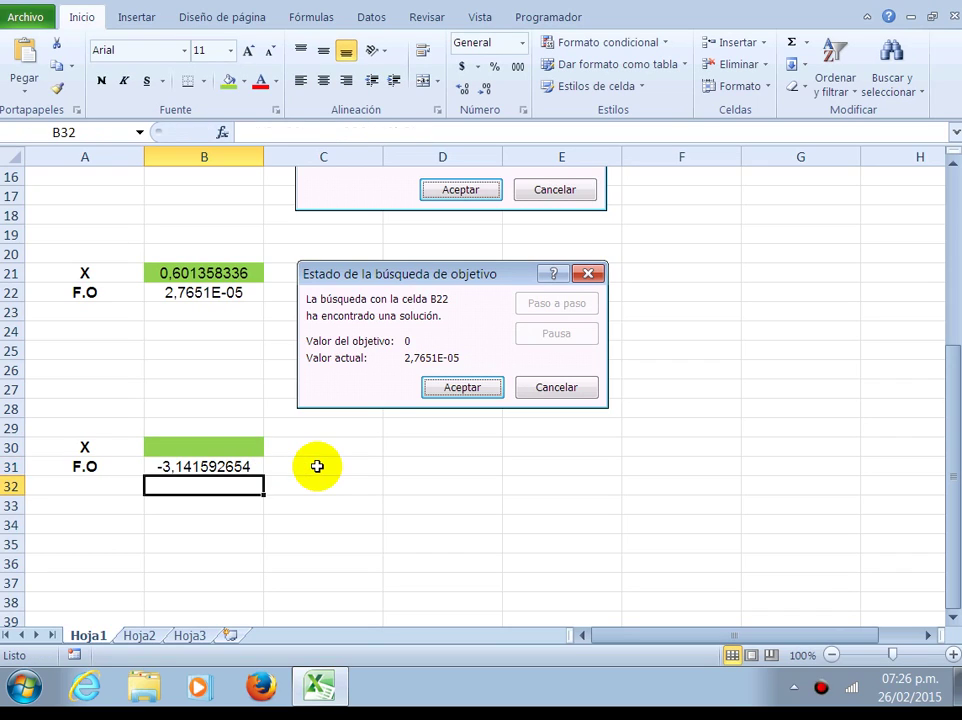
key("Up")
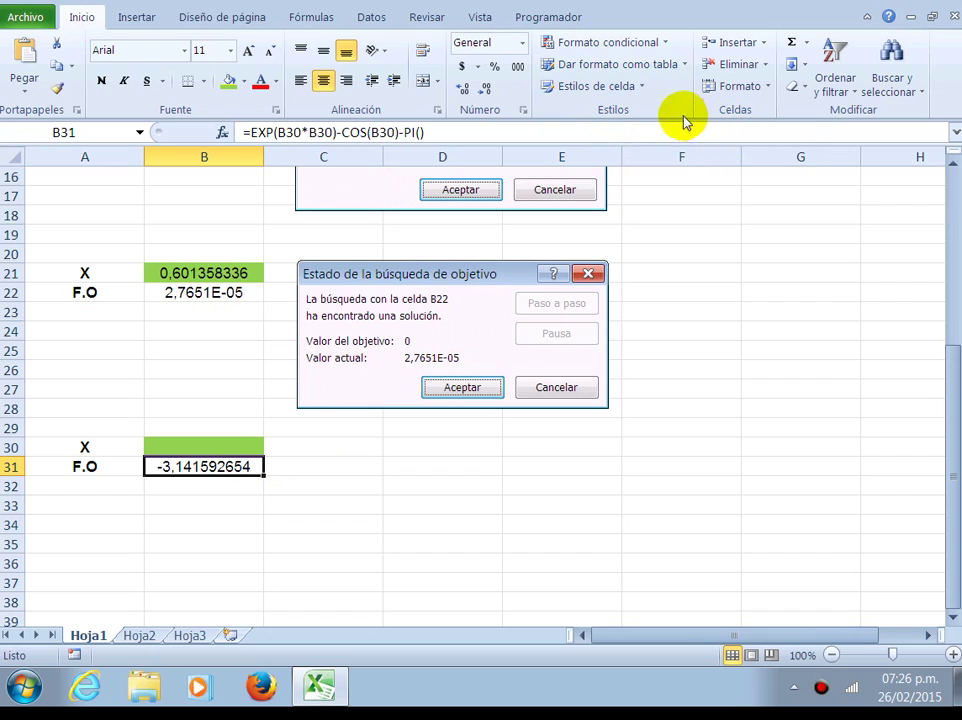
Goal-seek B31 to 0 by changing B30, giving 1,128081483
left_click(376, 19)
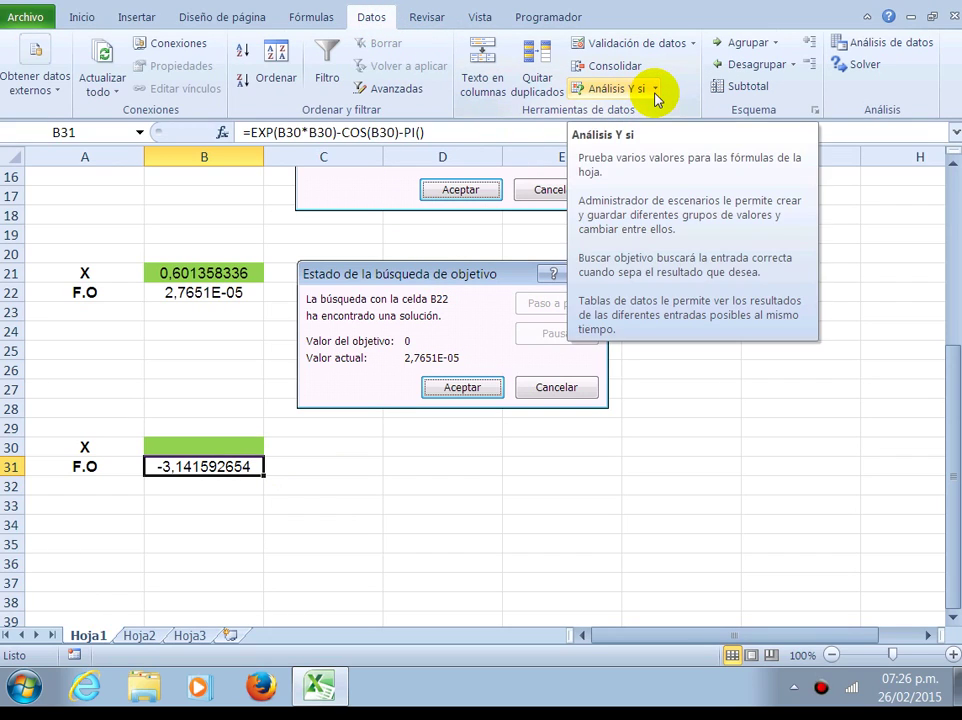
left_click(656, 94)
left_click(657, 137)
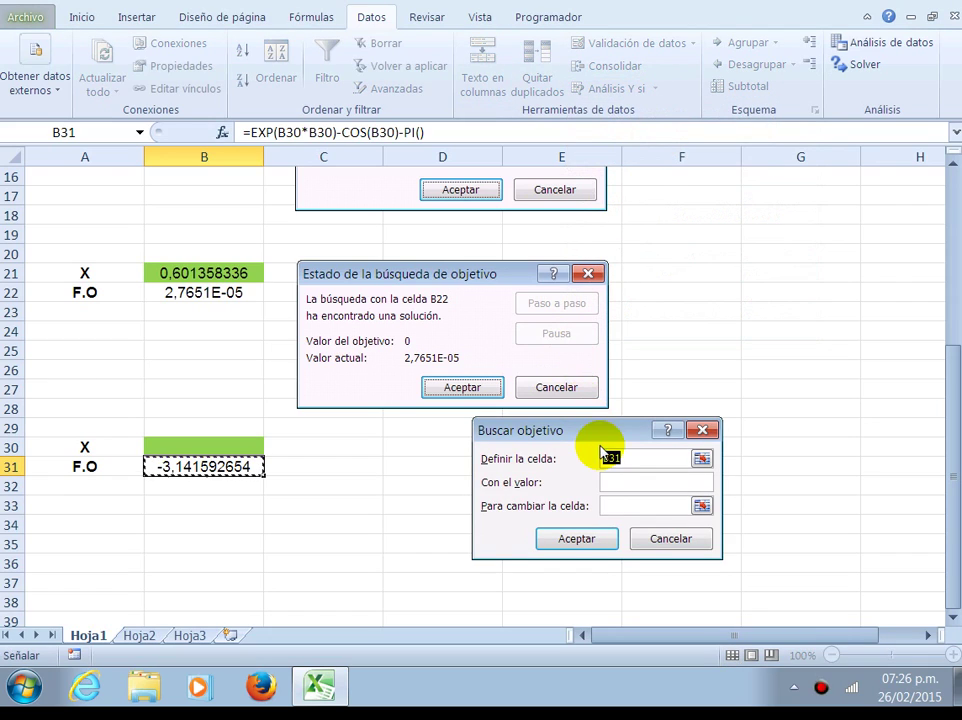
left_click(616, 483)
type("0")
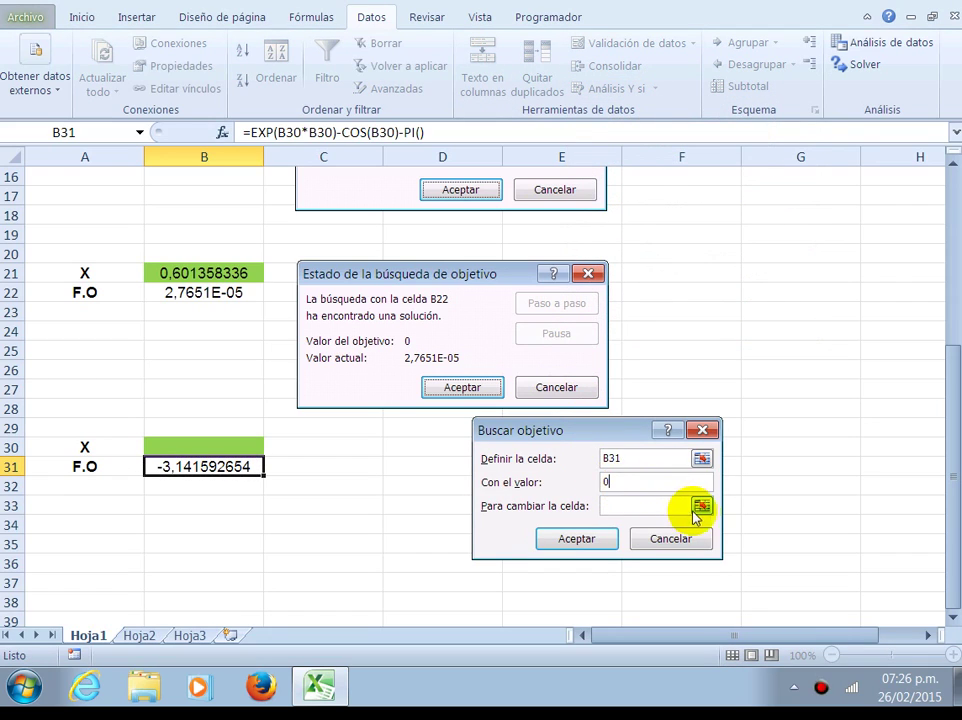
left_click(702, 505)
left_click(206, 446)
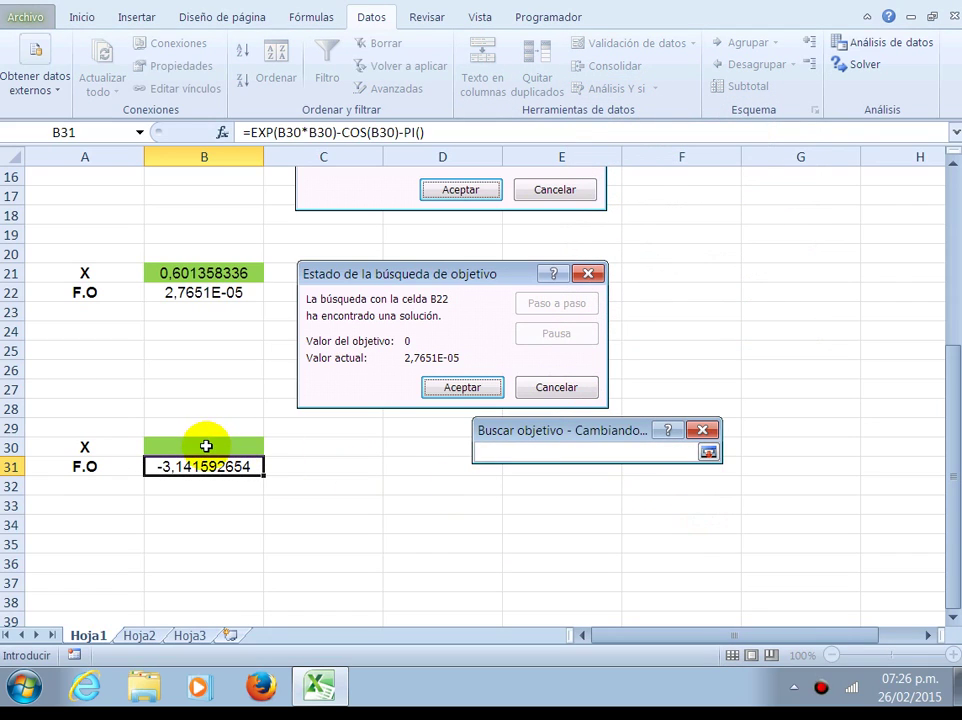
left_click(708, 452)
left_click(580, 535)
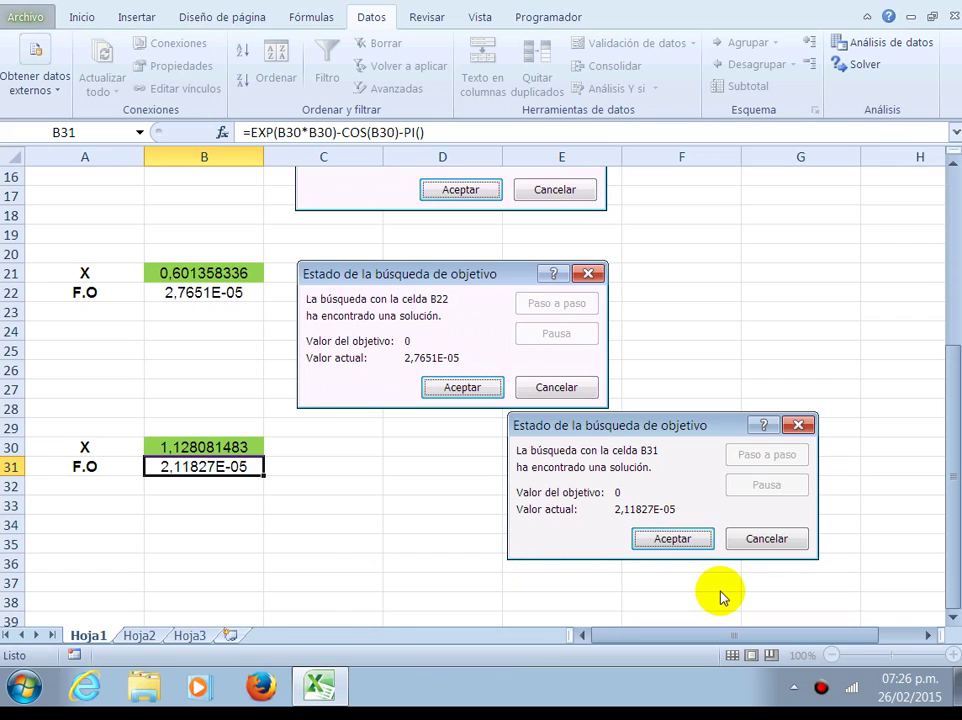
left_click(651, 538)
Paste the solution message picture beside rows 30–31
scroll(651, 537, "down", 1)
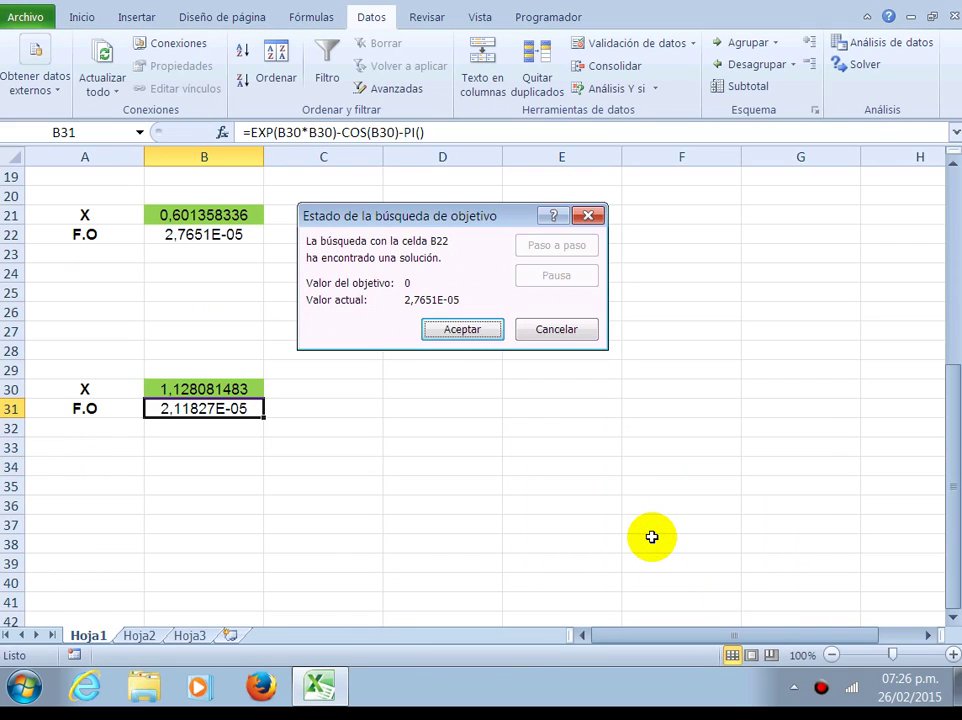
key("ctrl+v")
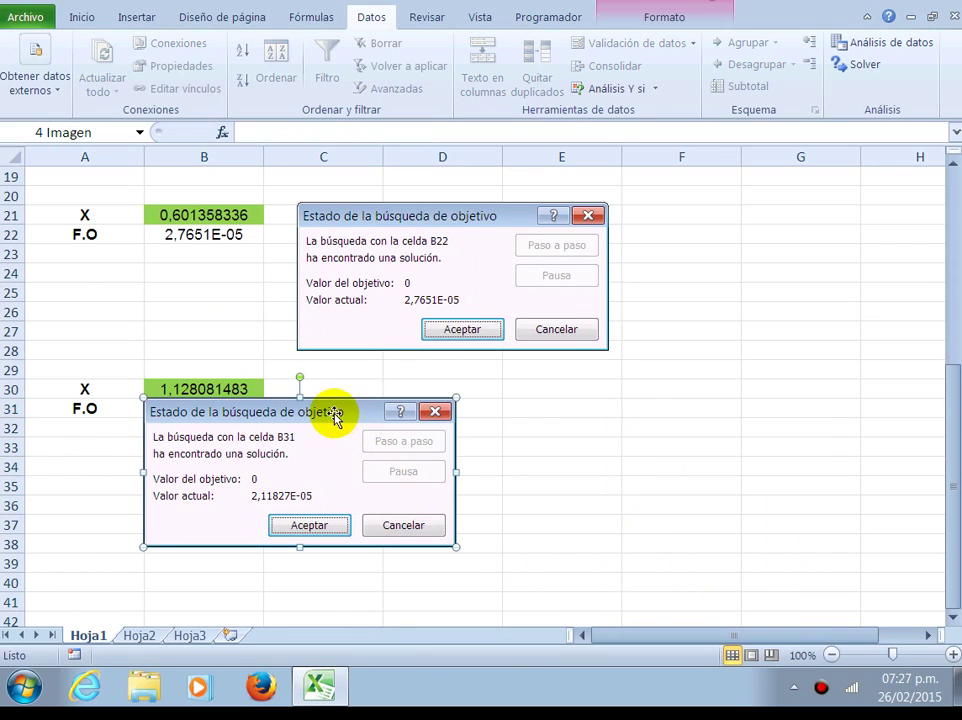
left_click_drag(335, 415, 489, 395)
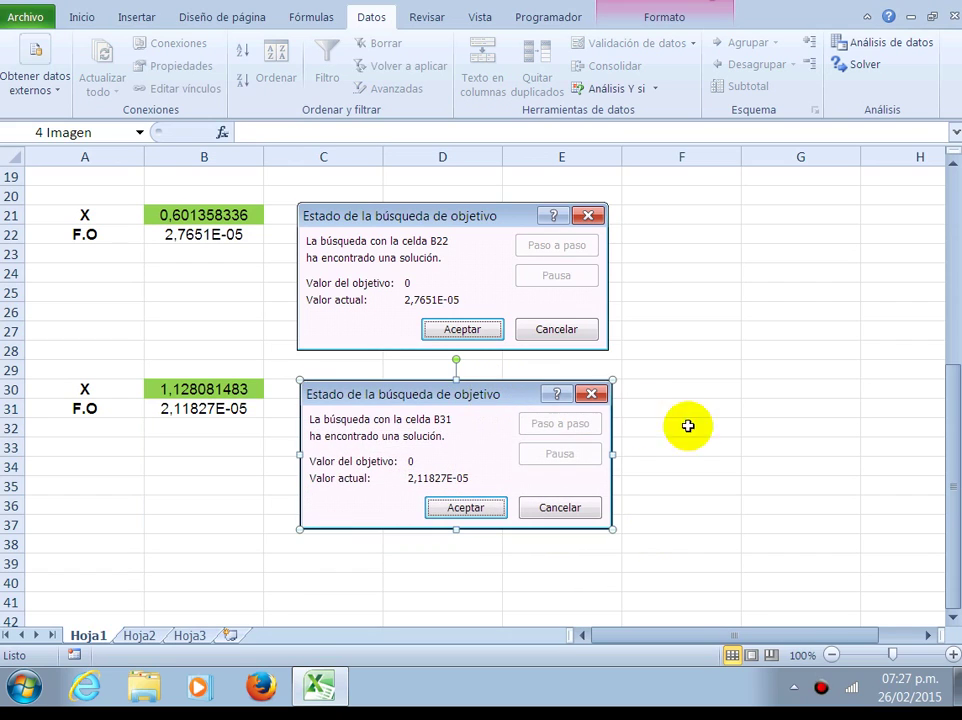
left_click(721, 427)
scroll(785, 365, "up", 4)
scroll(785, 365, "up", 2)
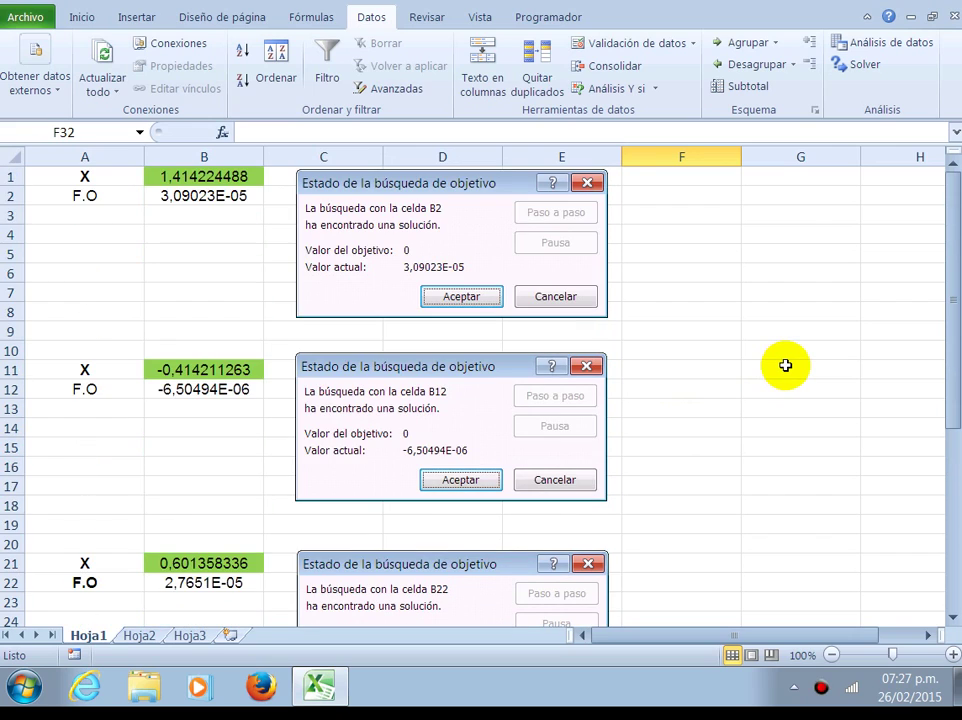
left_click(479, 19)
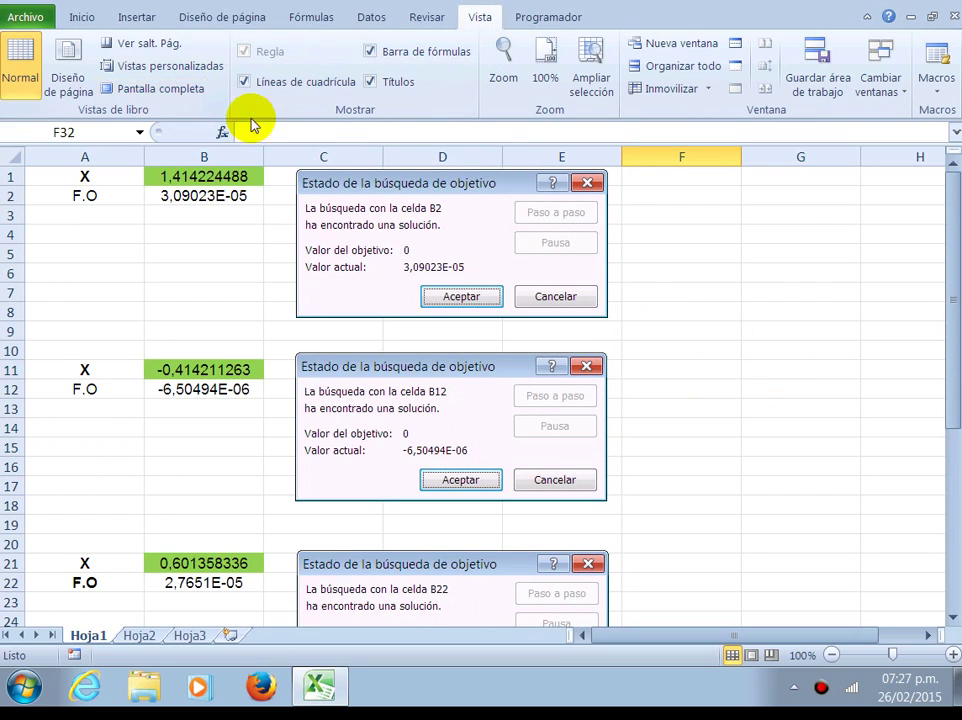
Hide the formula bar, the row and column headings, and the gridlines
left_click(370, 51)
left_click(371, 82)
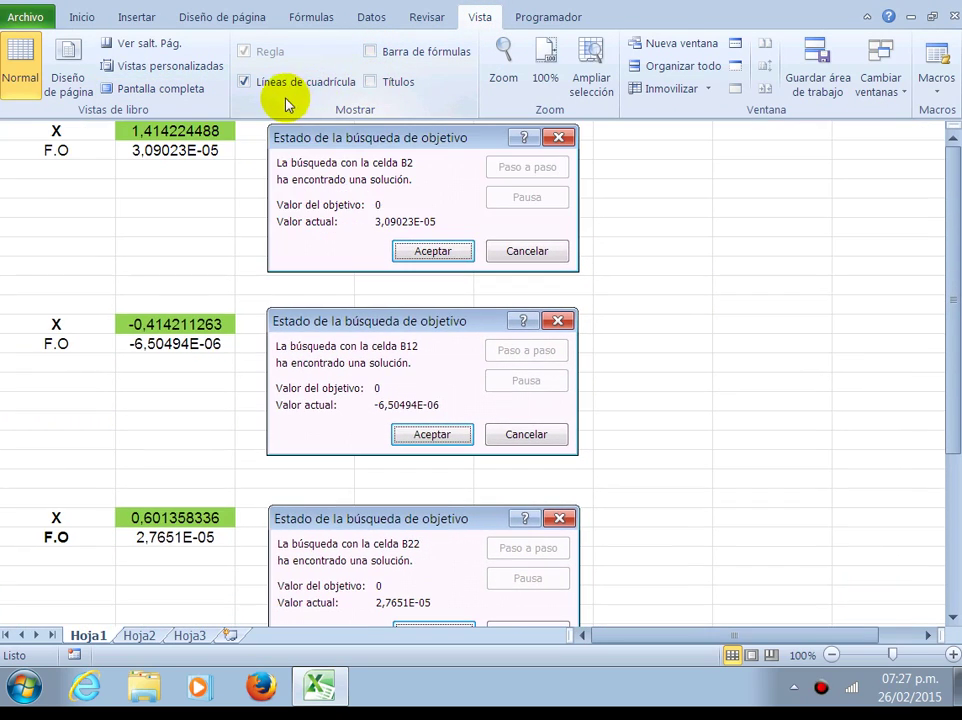
left_click(246, 81)
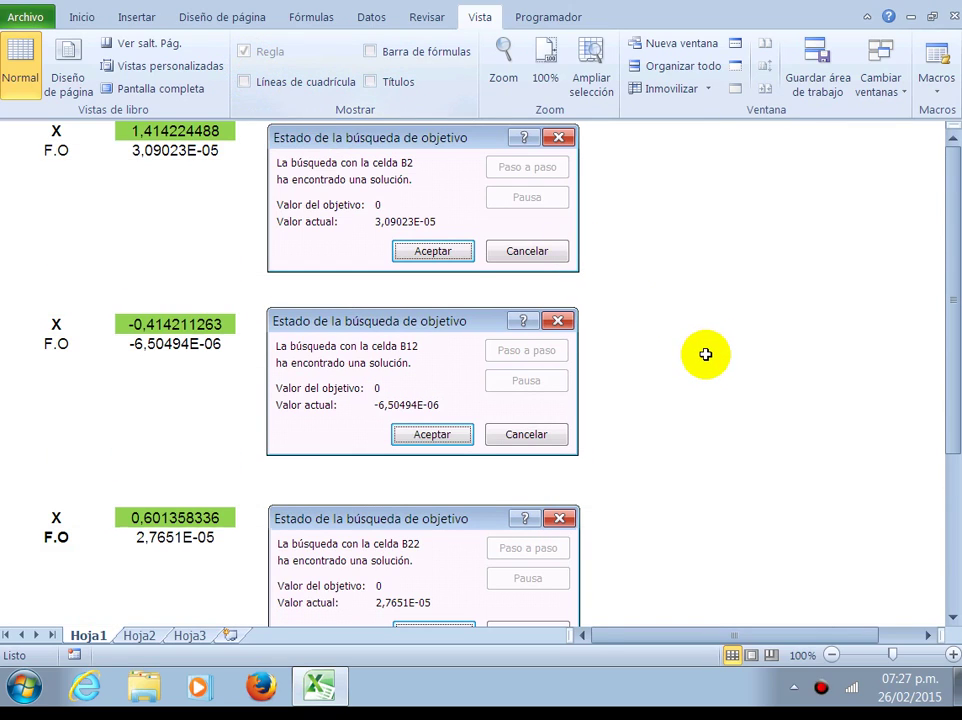
Select all the empty rows below the results down to the last row
scroll(704, 354, "down", 7)
scroll(704, 354, "down", 2)
left_click(75, 362)
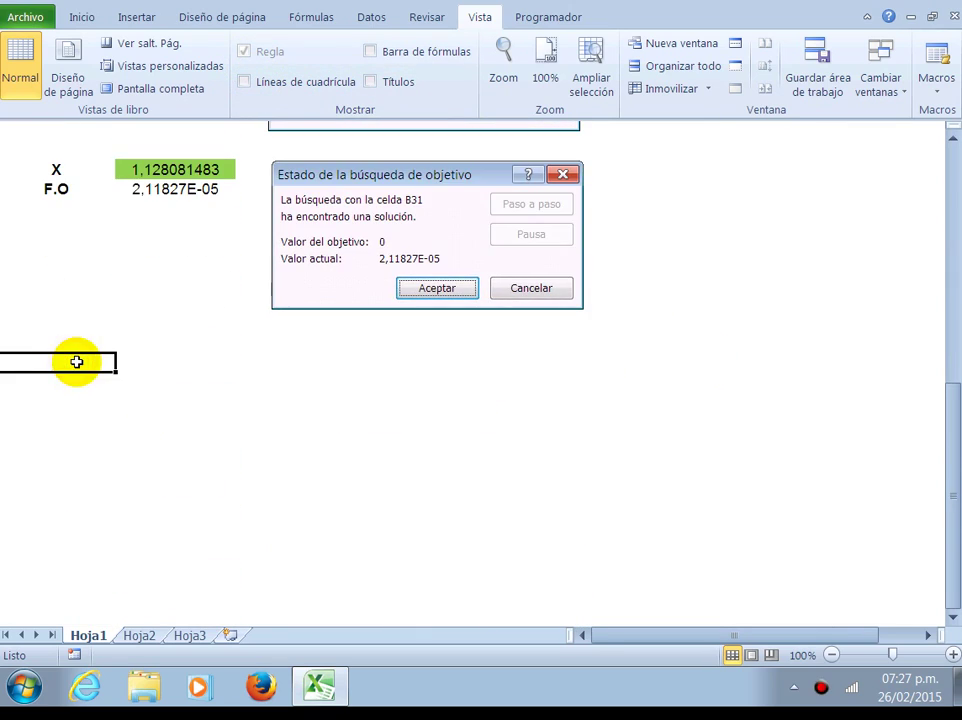
key("shift+space")
key("ctrl+shift+Down")
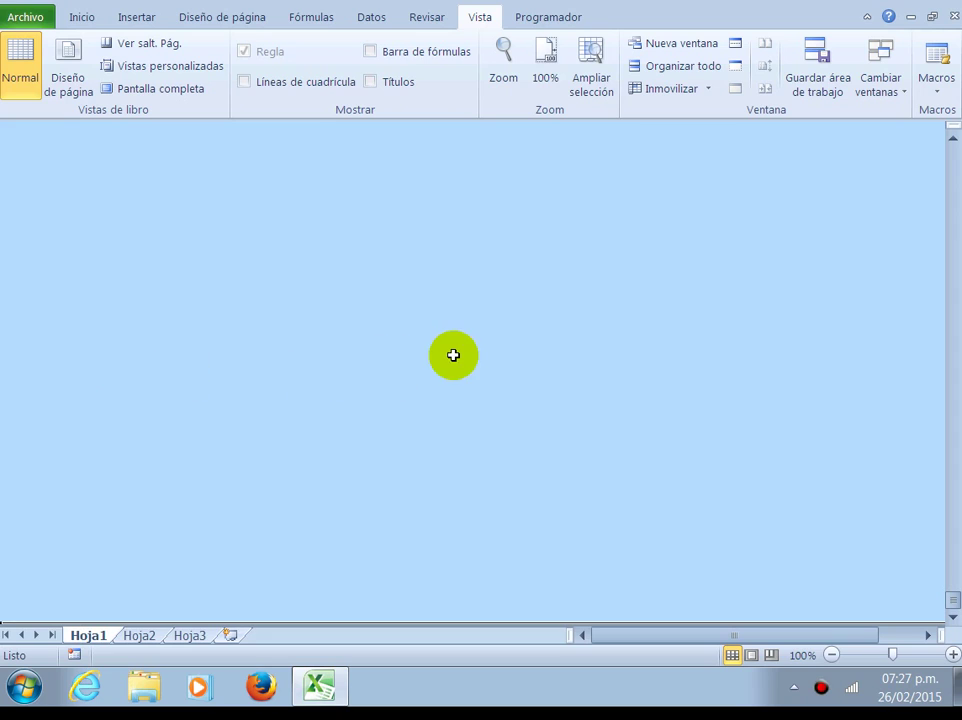
Hide the selected empty rows below the results
right_click(453, 354)
left_click(552, 606)
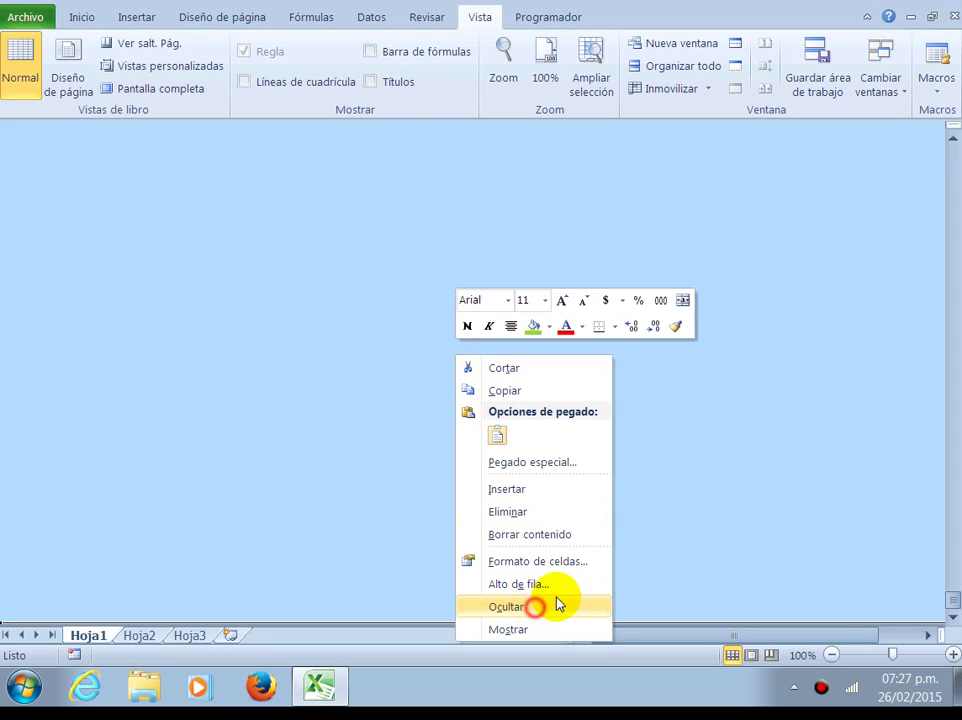
scroll(640, 561, "up", 4)
Select all unused columns to the right of the results
left_click(662, 135)
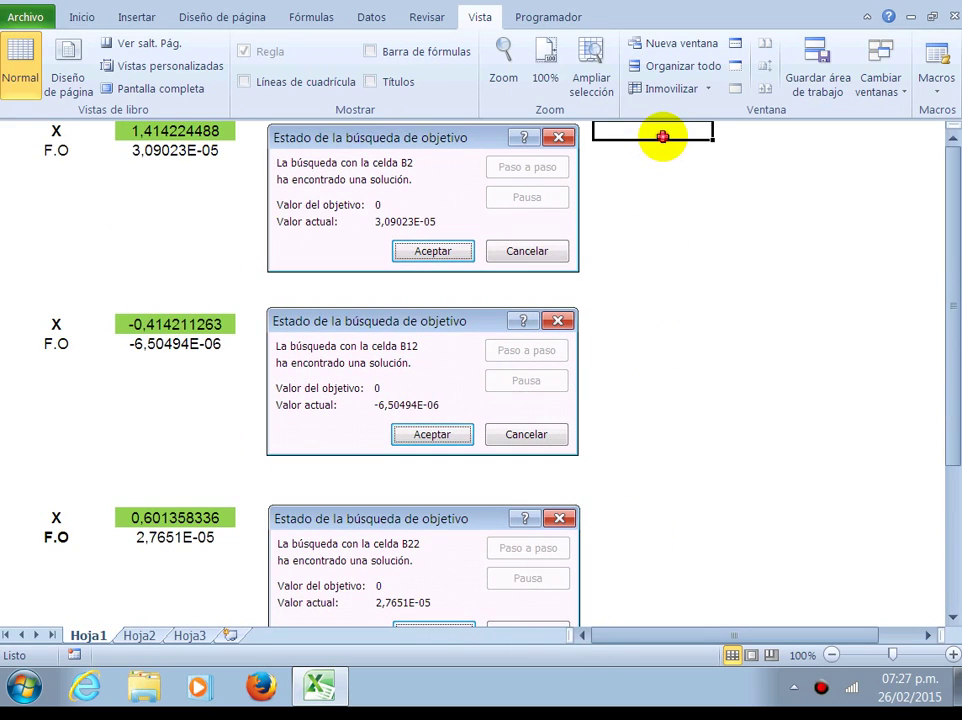
key("ctrl+shift+Down")
key("ctrl+shift+Right")
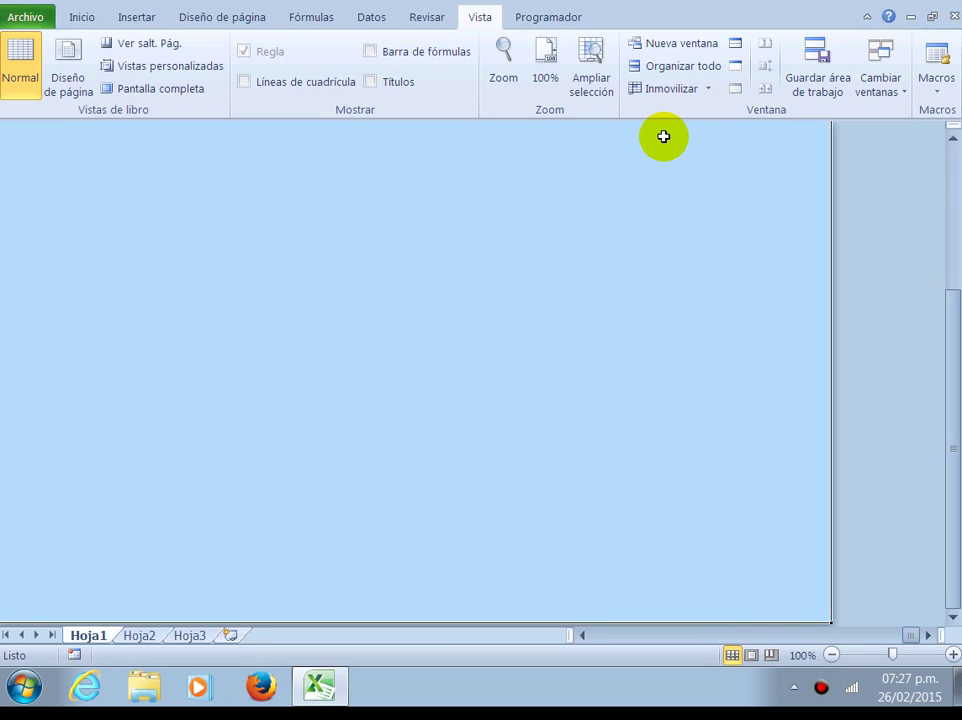
left_click(380, 20)
left_click(427, 22)
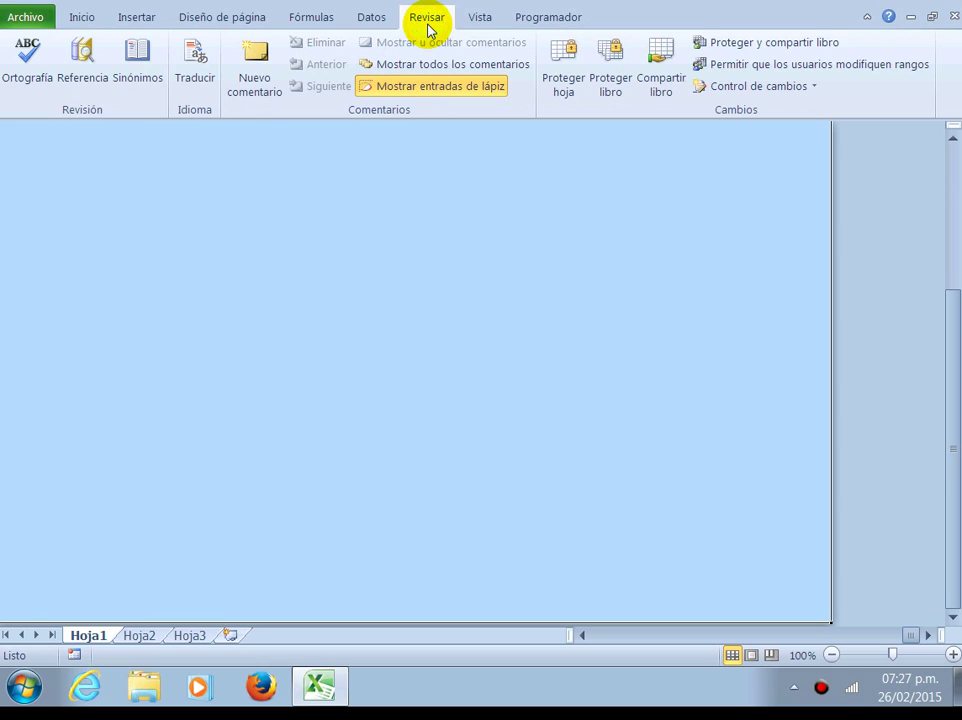
left_click(476, 20)
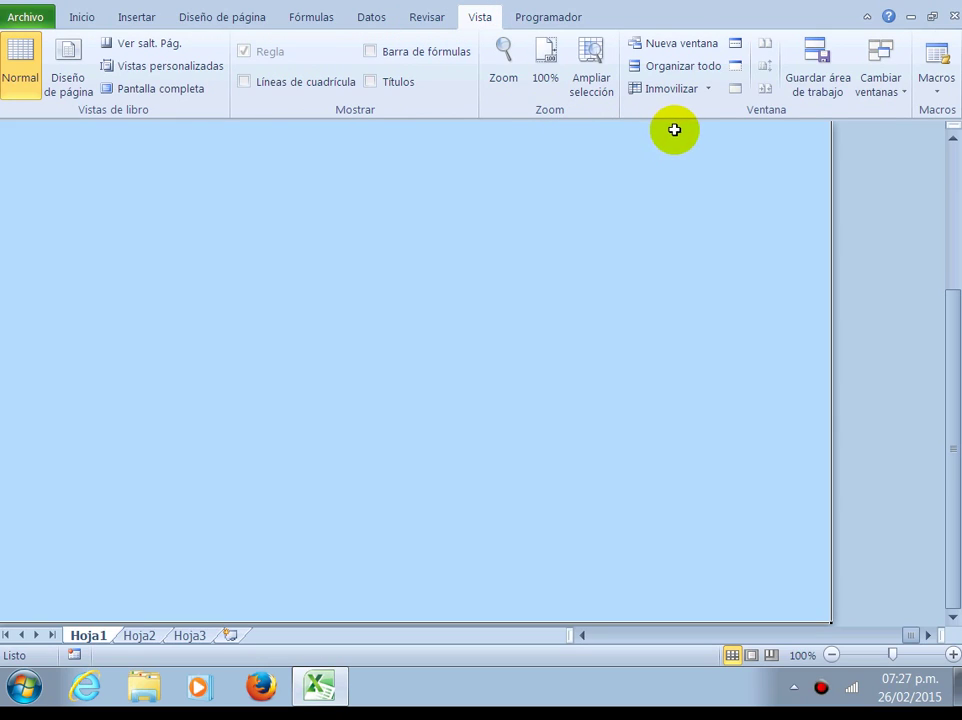
left_click(365, 22)
left_click(420, 20)
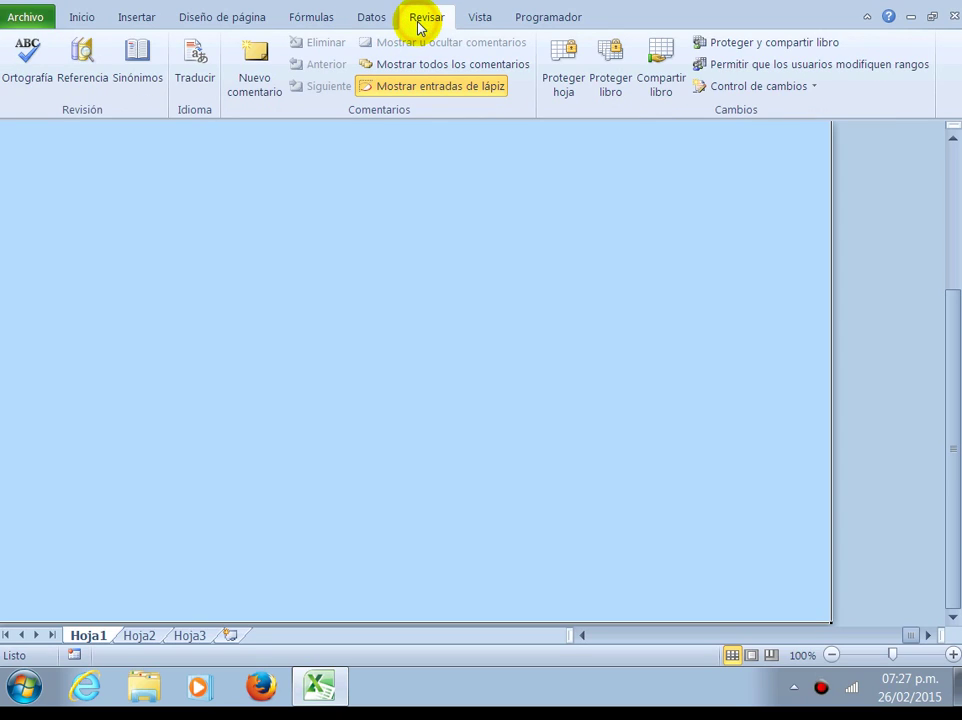
right_click(613, 237)
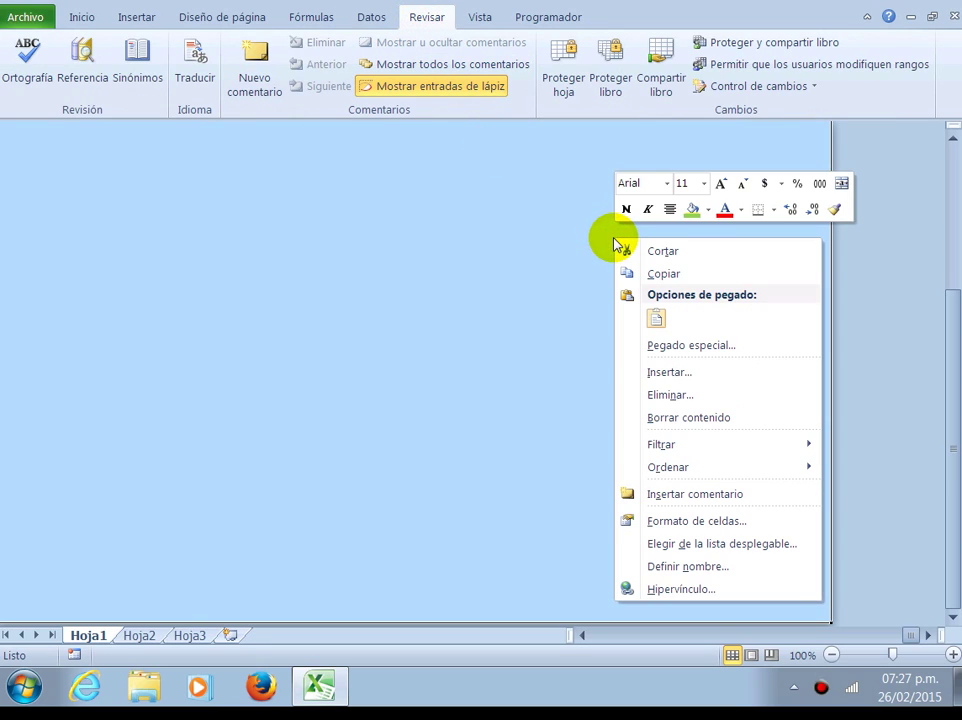
mouse_move(697, 452)
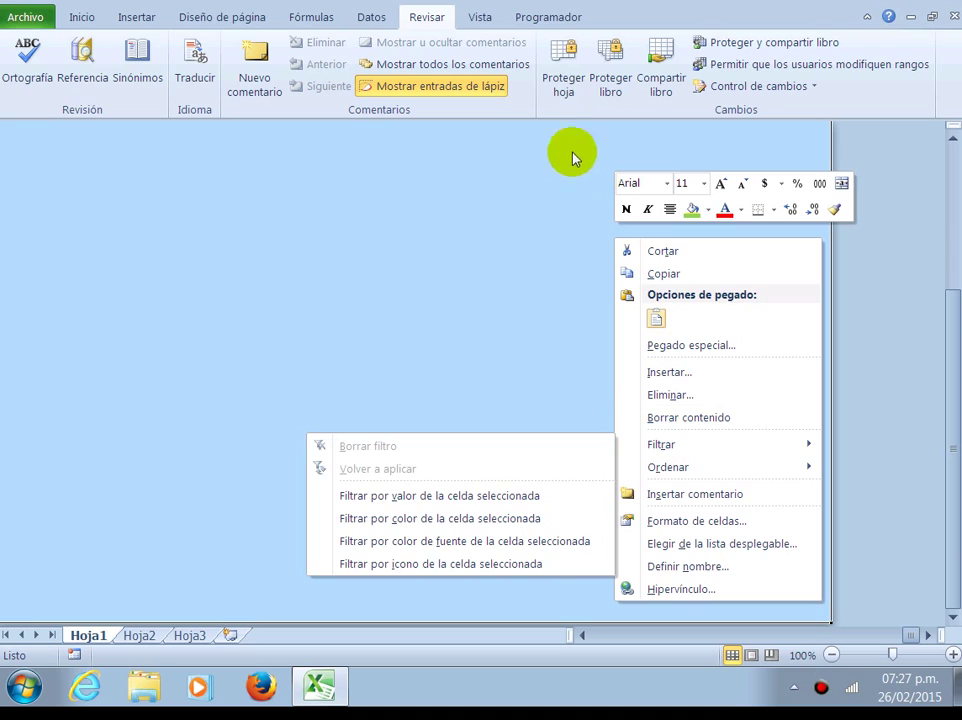
left_click(481, 20)
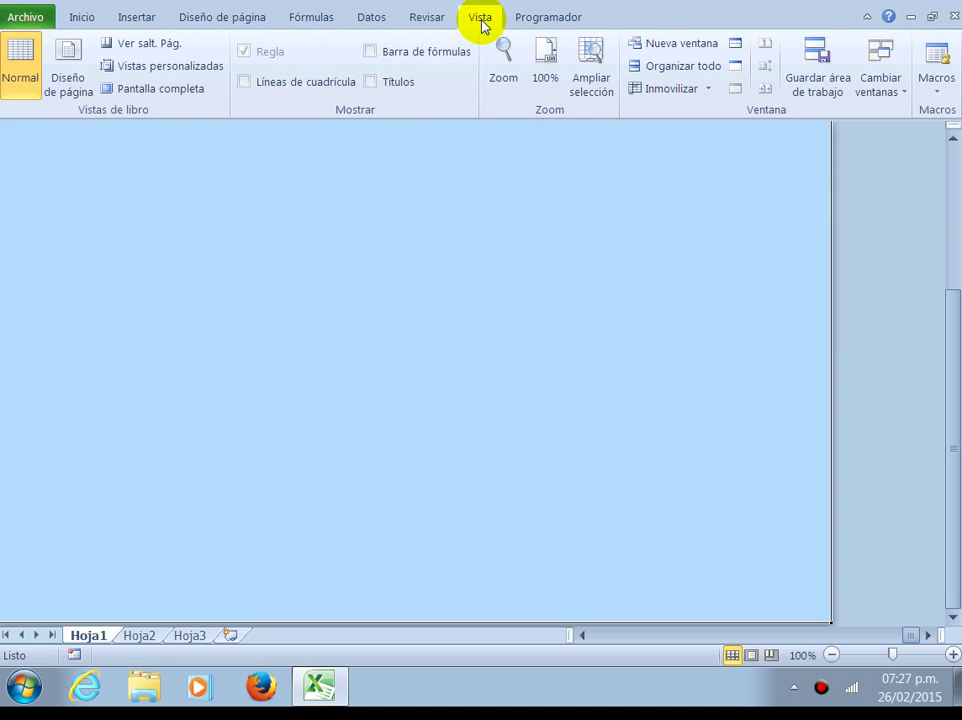
Hide the selected columns with Inicio > Formato > Ocultar columnas
left_click(243, 15)
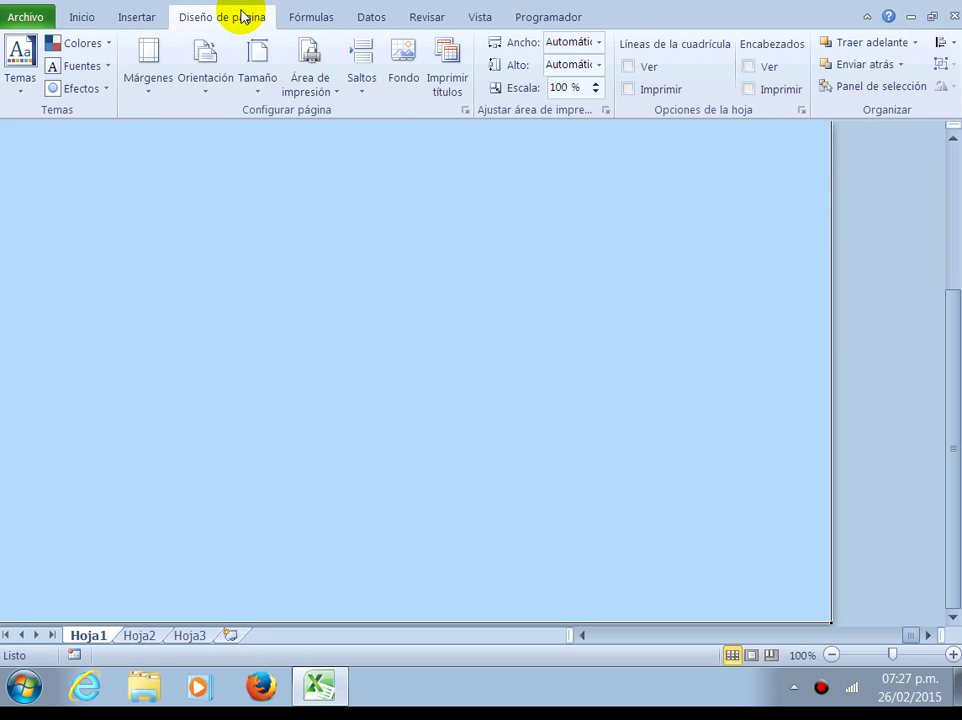
left_click(143, 20)
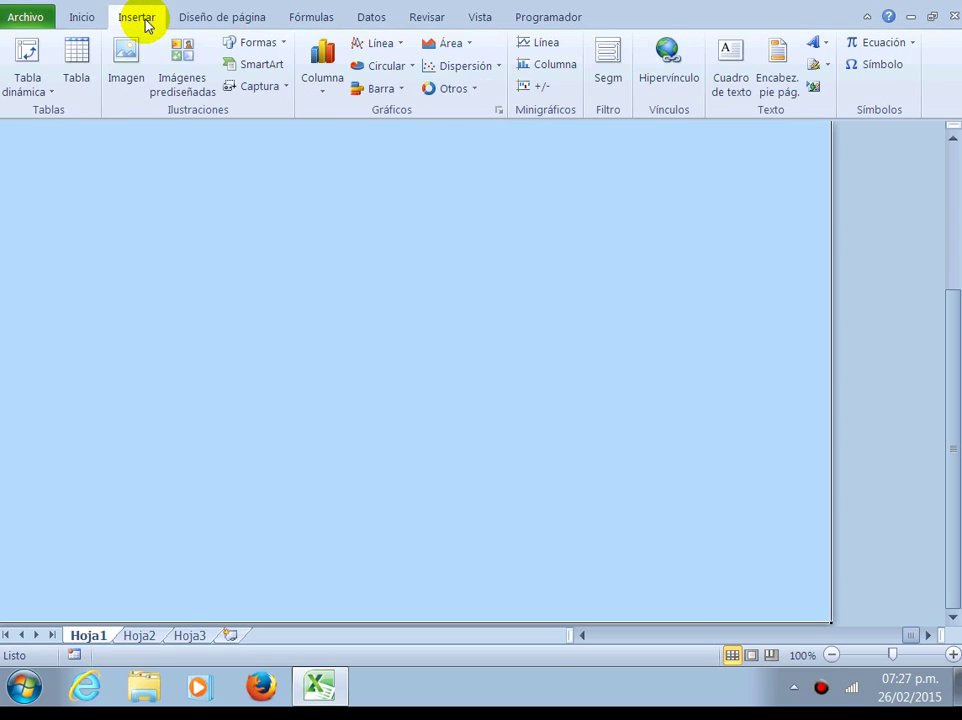
left_click(92, 19)
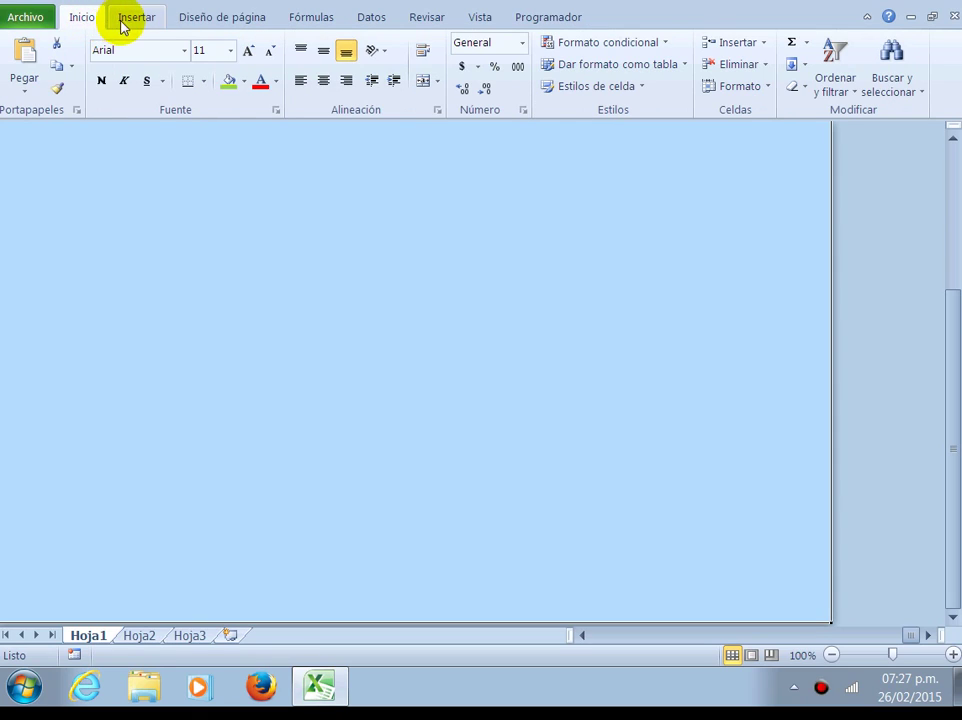
left_click(768, 91)
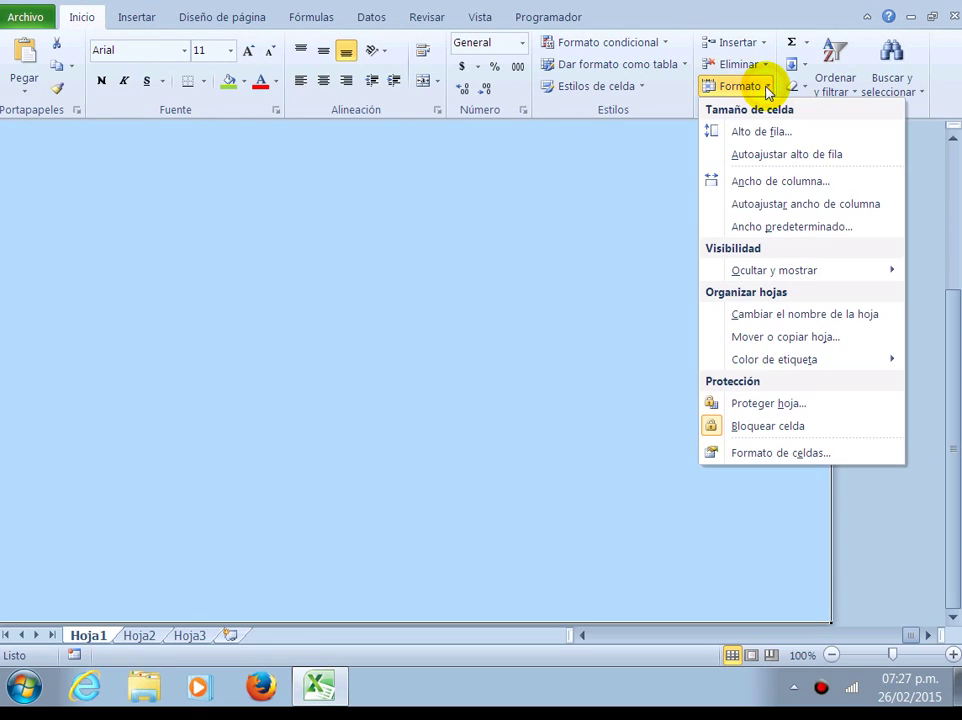
mouse_move(806, 278)
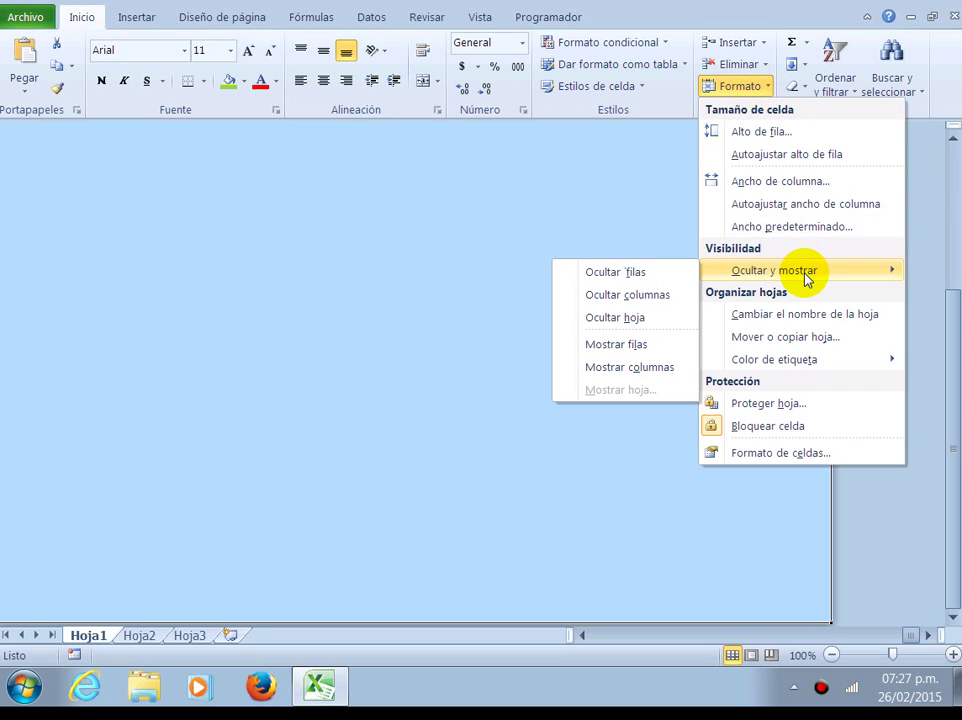
left_click(662, 294)
left_click_drag(645, 636, 597, 636)
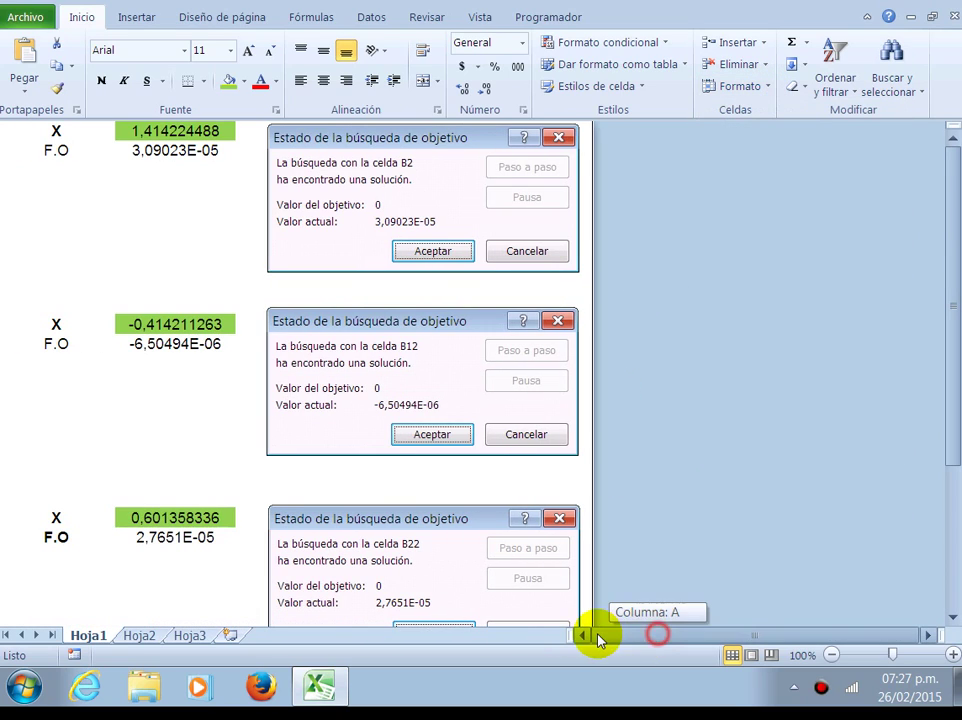
scroll(644, 449, "down", 1)
scroll(645, 453, "down", 6)
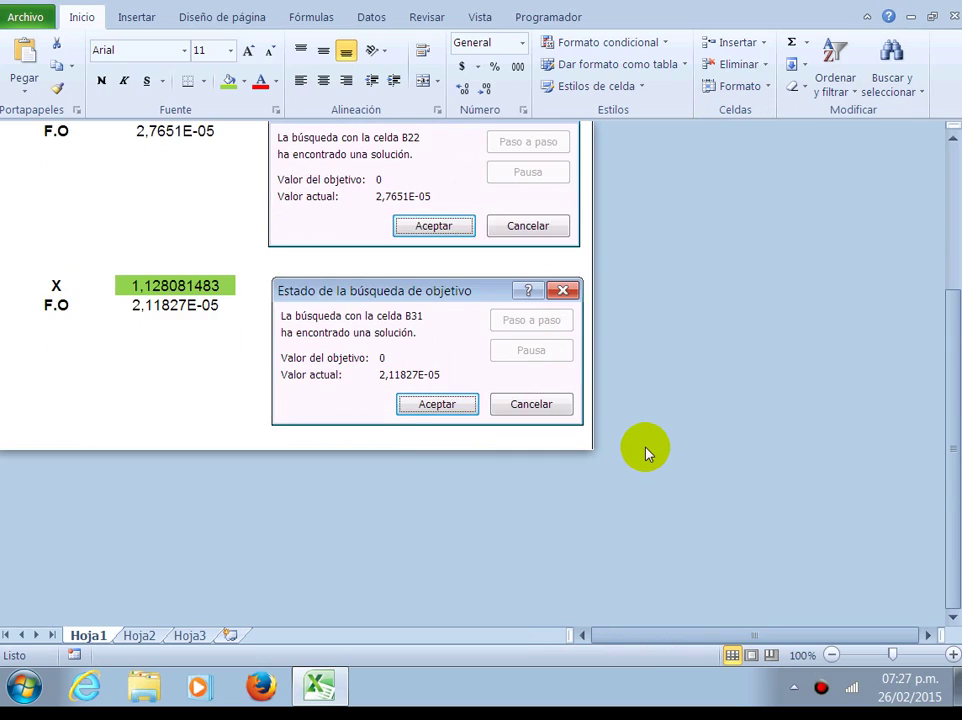
scroll(575, 464, "up", 7)
scroll(569, 472, "down", 9)
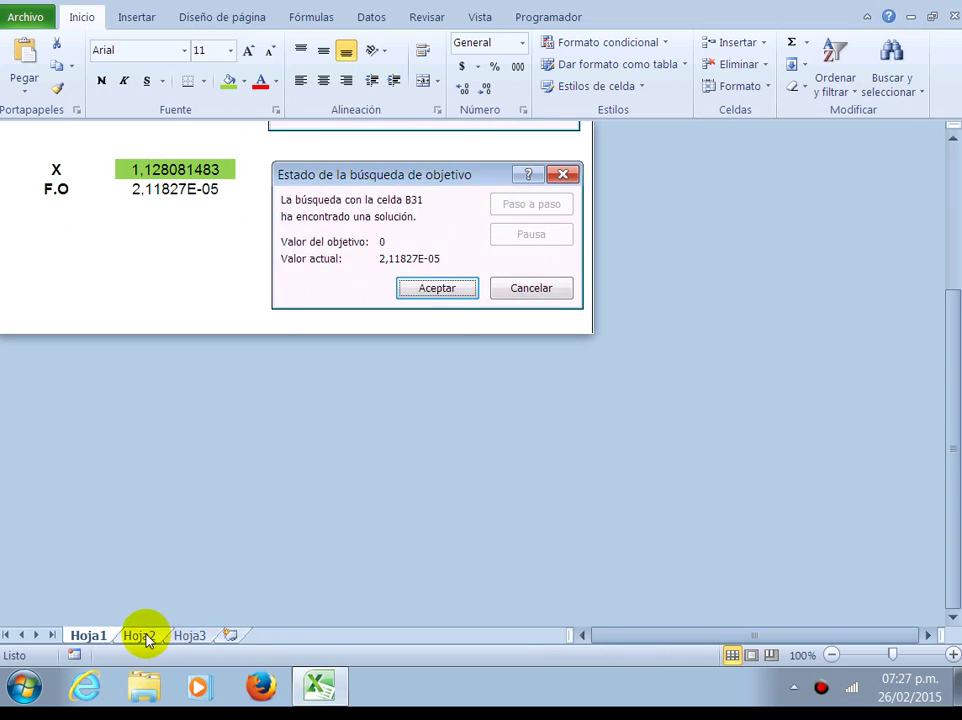
Delete the empty Hoja2 and Hoja3 sheets
left_click(141, 636)
right_click(146, 634)
left_click(200, 431)
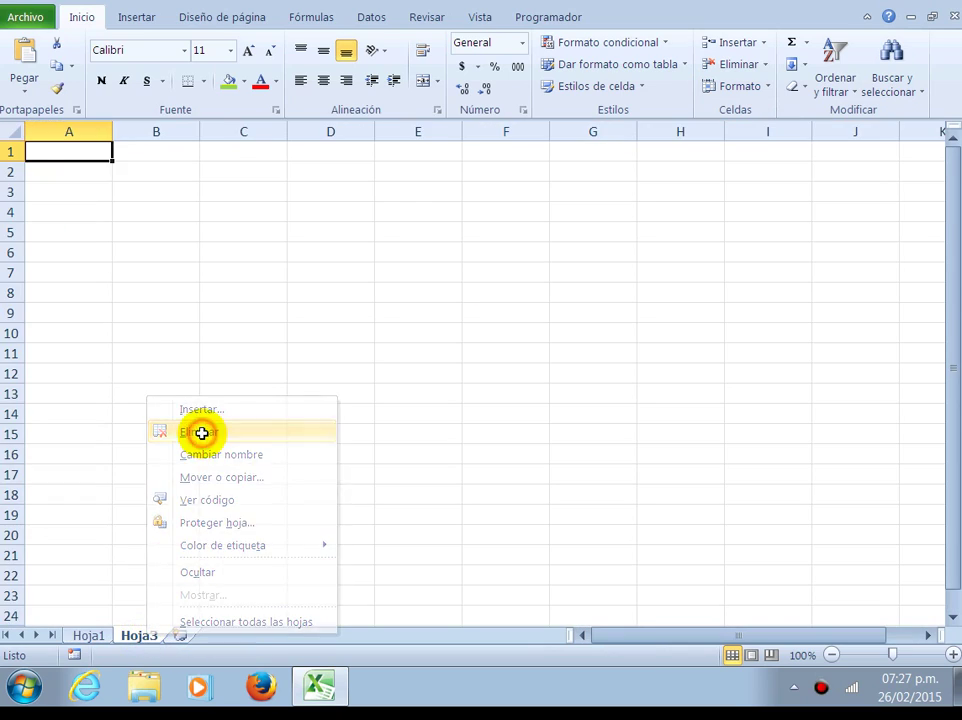
right_click(137, 632)
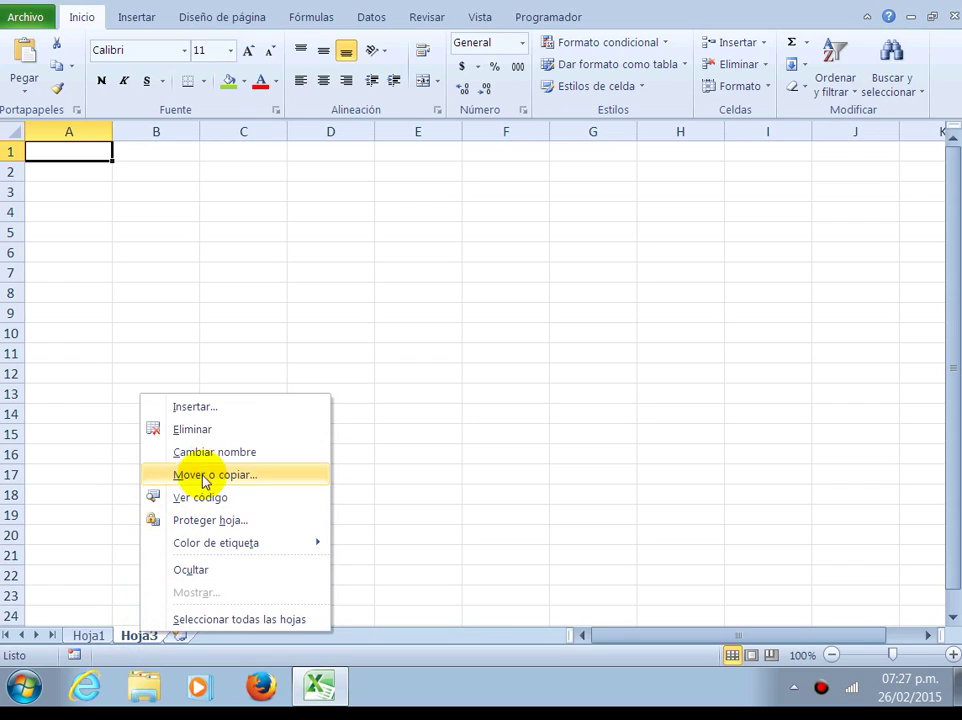
left_click(182, 431)
Rename Hoja1 to 'Métodos Numéricos'
right_click(88, 635)
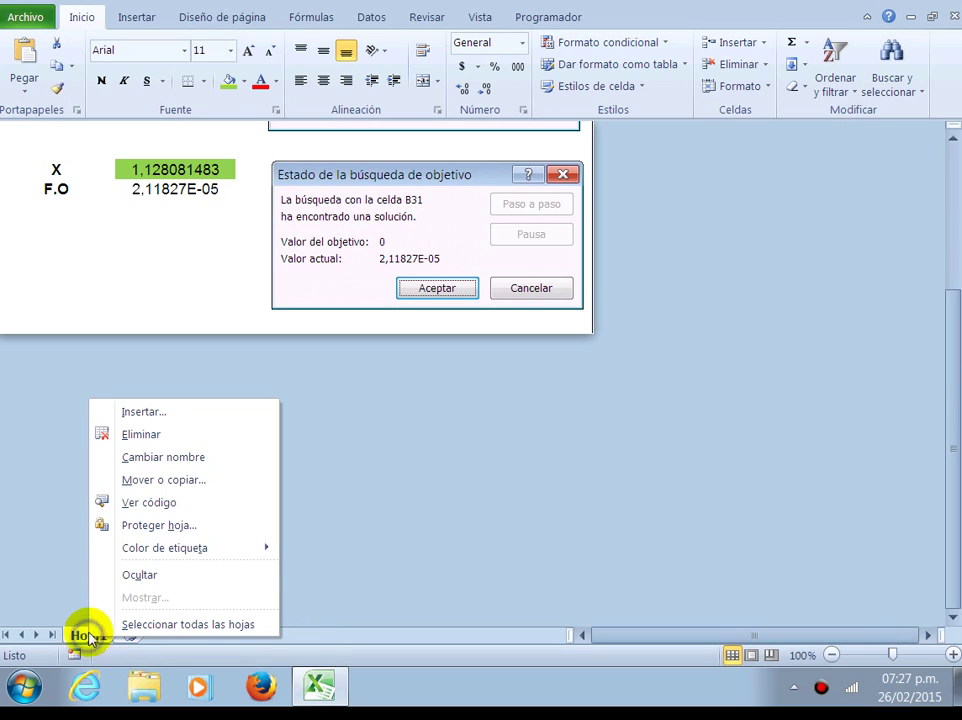
left_click(163, 457)
type("Métodos Numéricos")
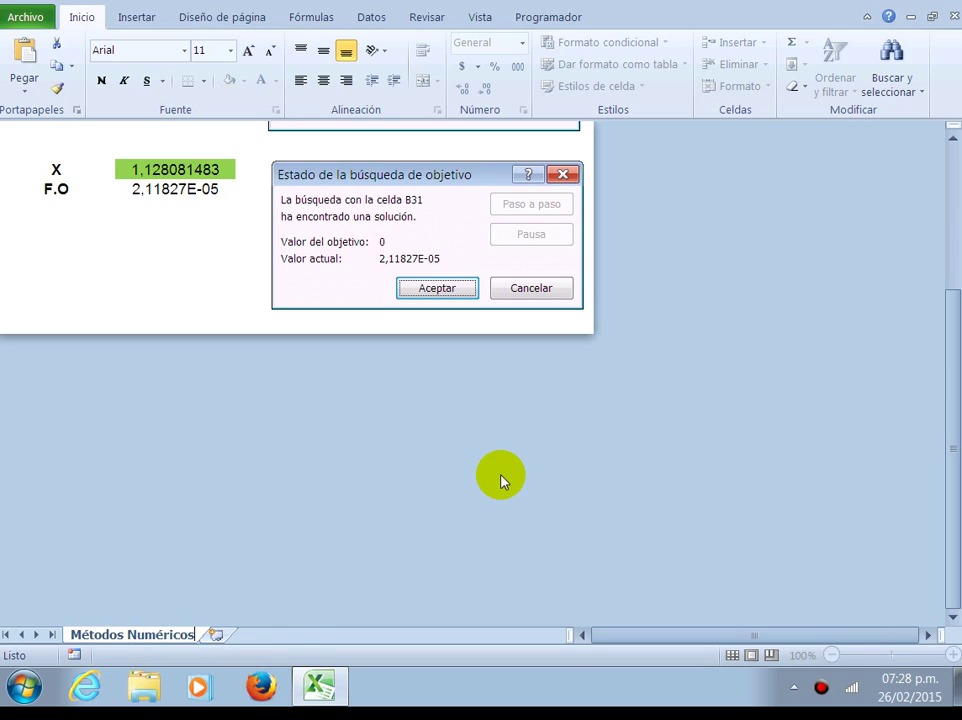
key("Return")
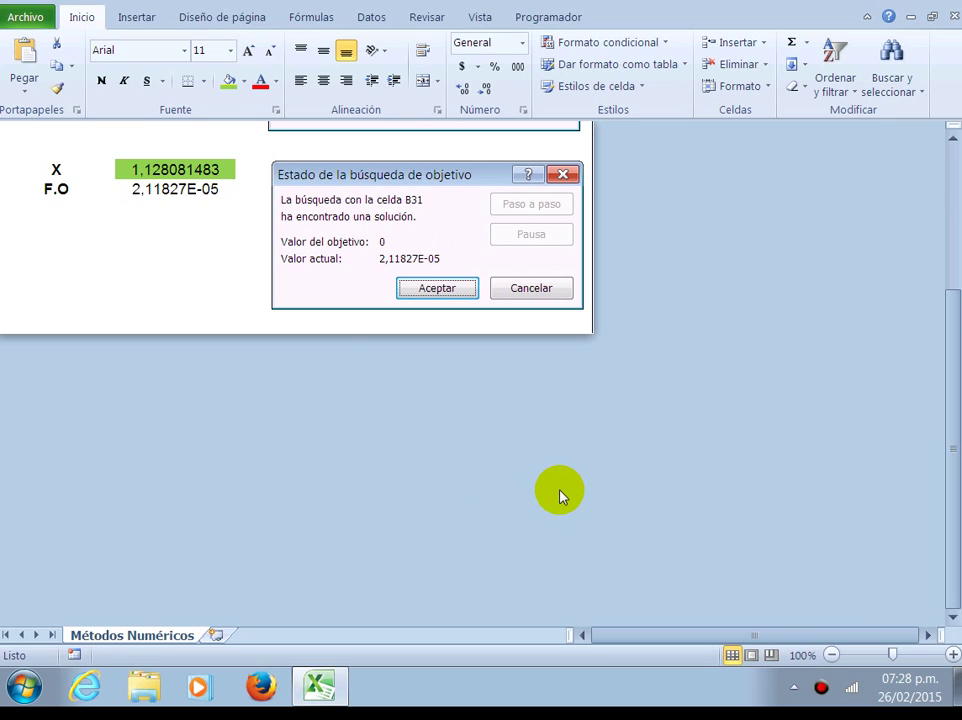
scroll(563, 490, "up", 4)
scroll(719, 483, "up", 1)
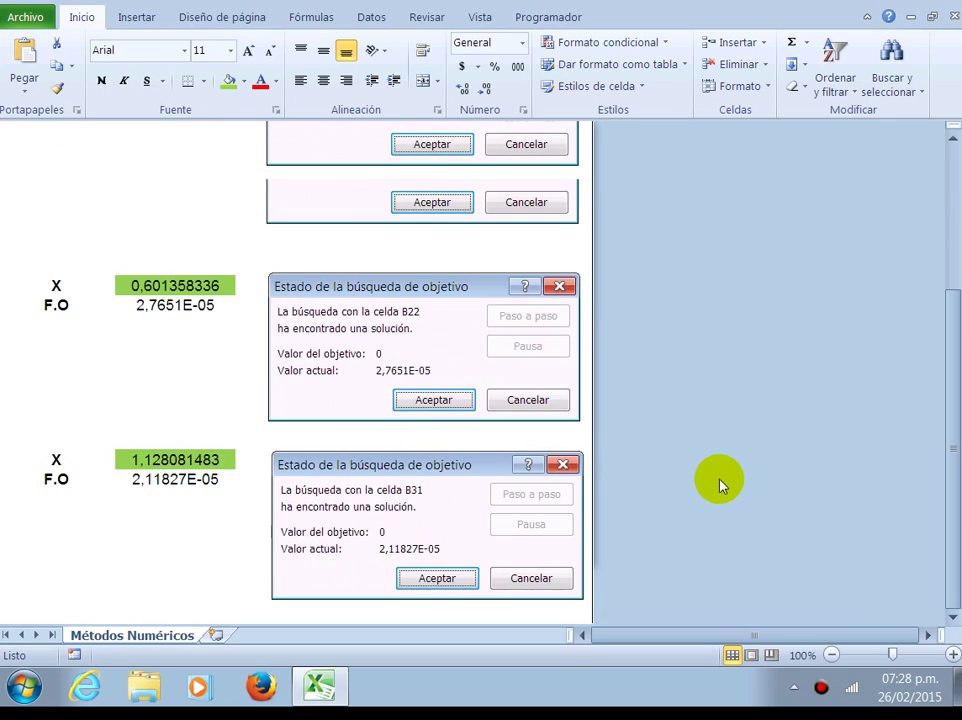
scroll(719, 483, "up", 3)
scroll(719, 483, "up", 1)
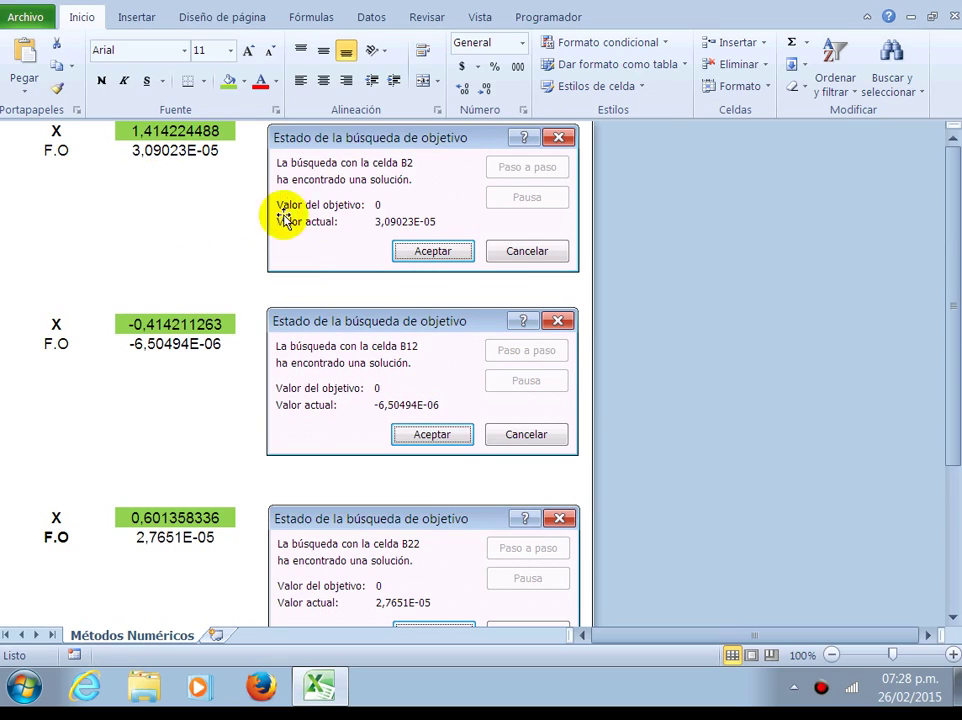
scroll(762, 242, "down", 4)
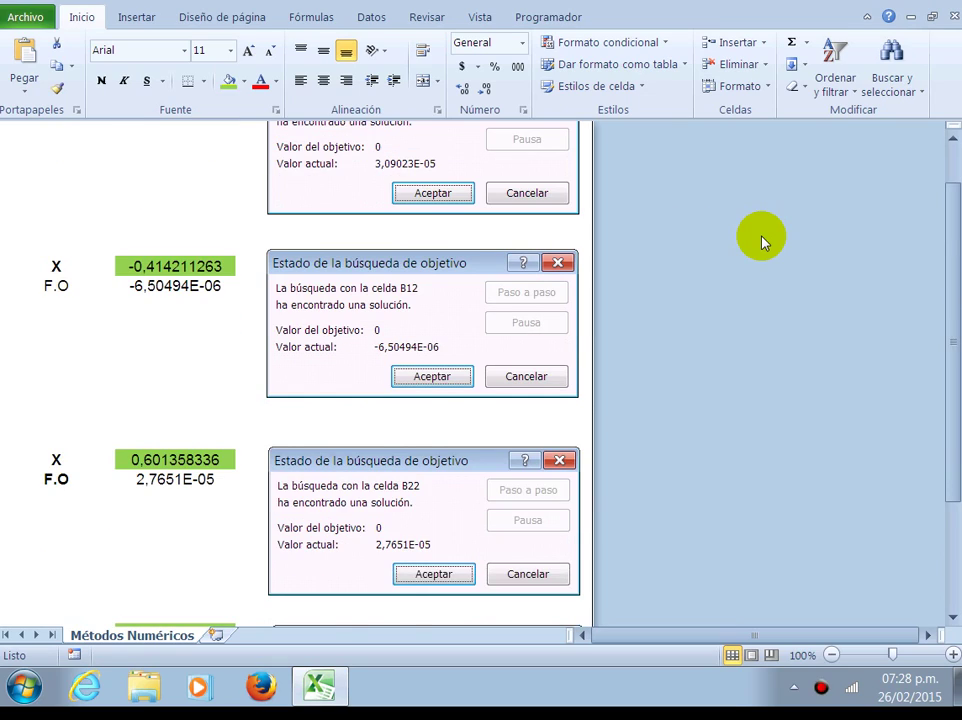
scroll(762, 242, "down", 1)
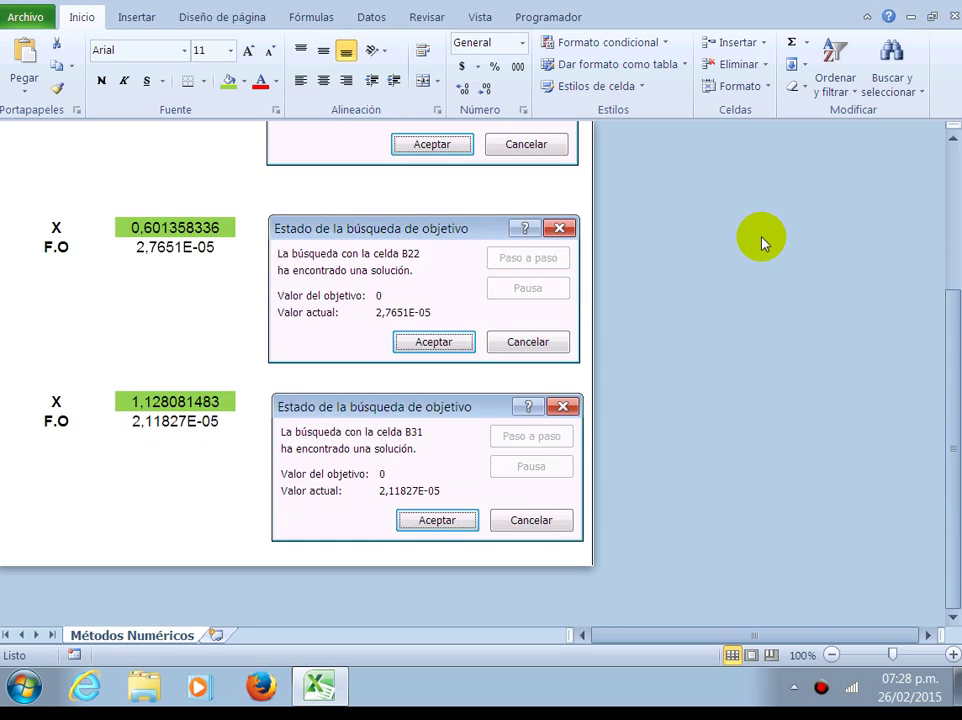
scroll(762, 242, "up", 5)
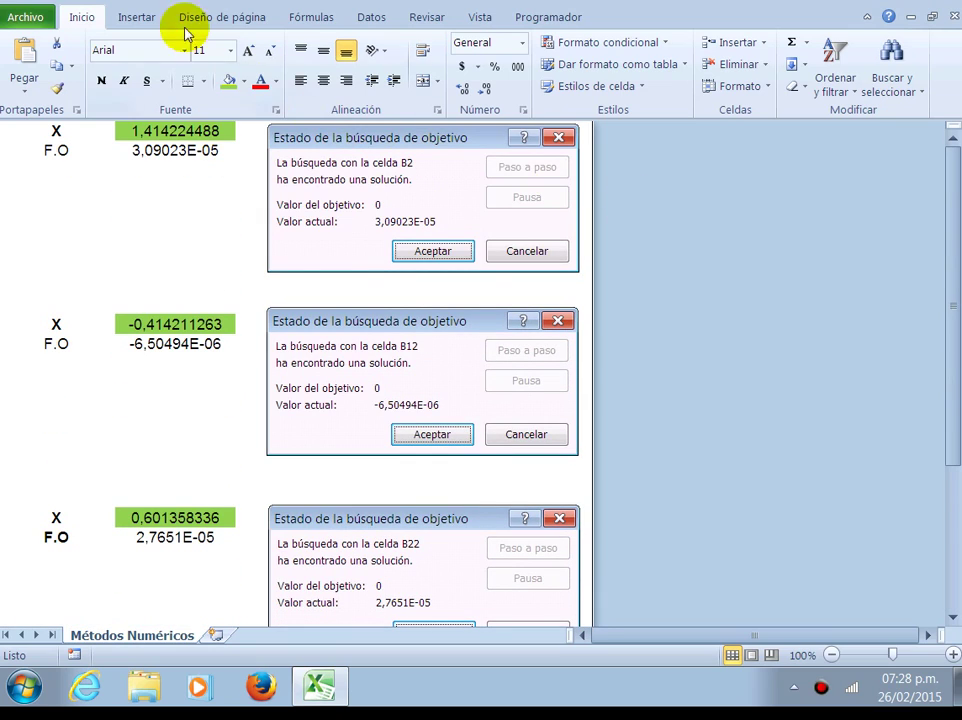
Save the workbook as MNEXCEL in the Documentos library
left_click(33, 25)
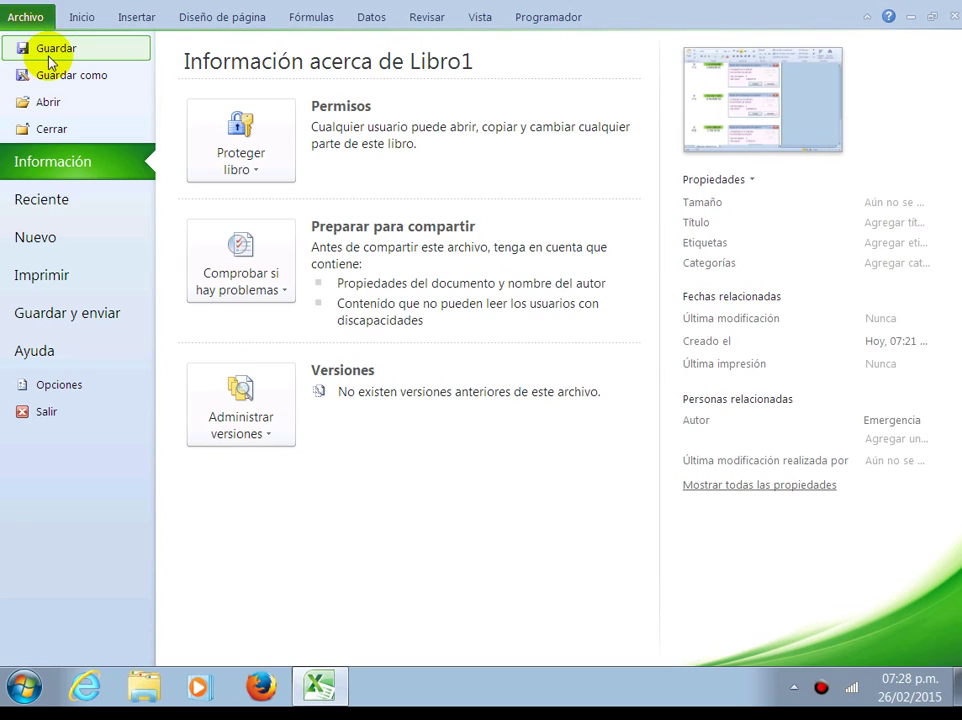
left_click(47, 50)
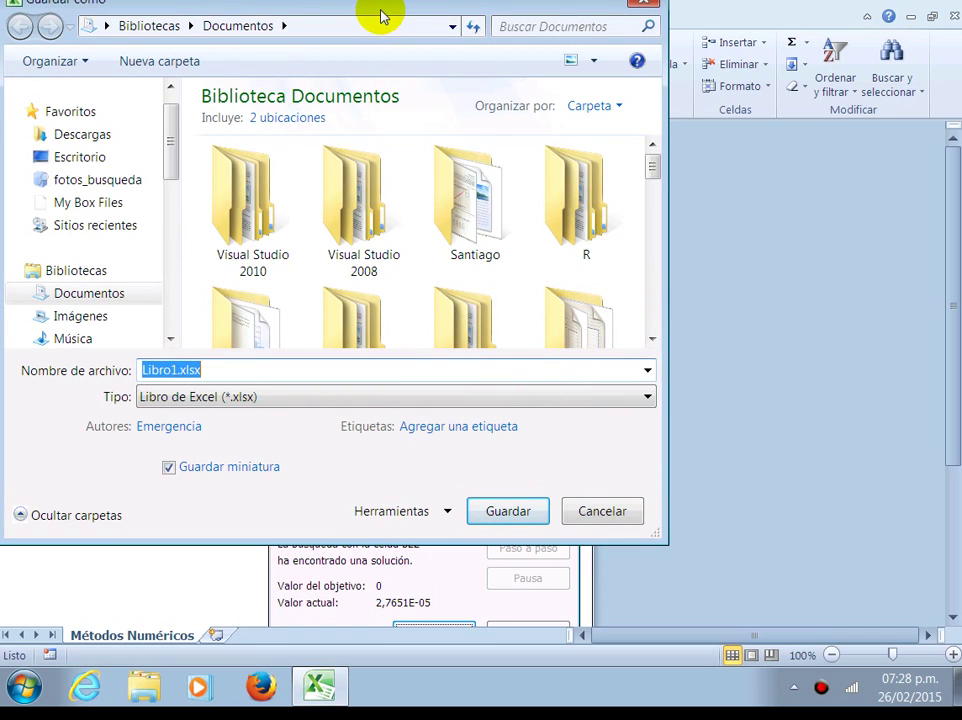
left_click_drag(381, 16, 516, 112)
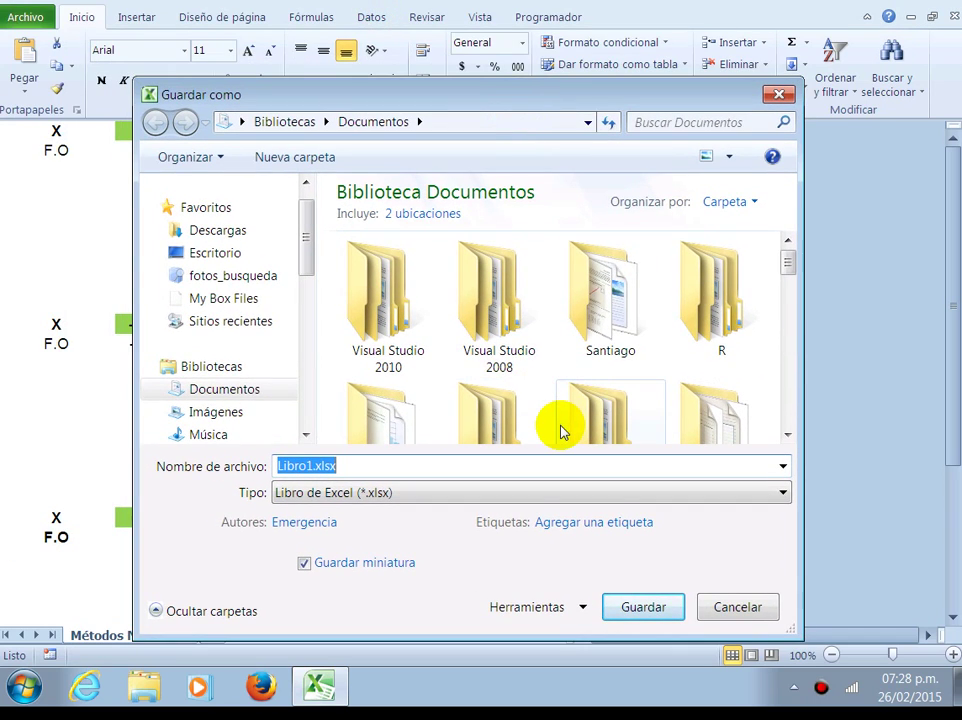
type("M")
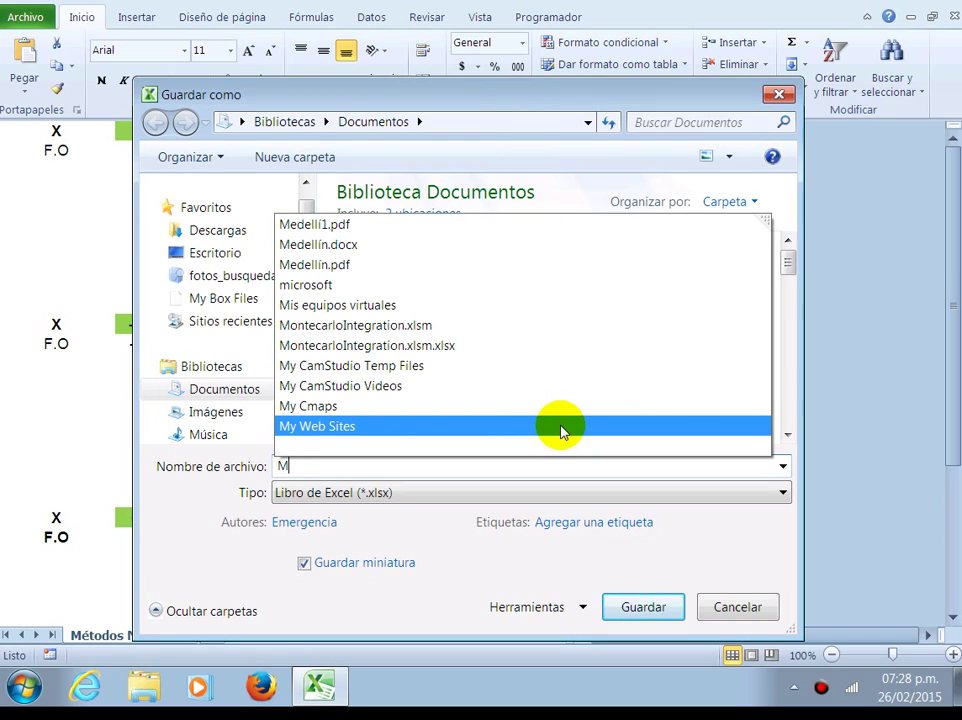
type("N")
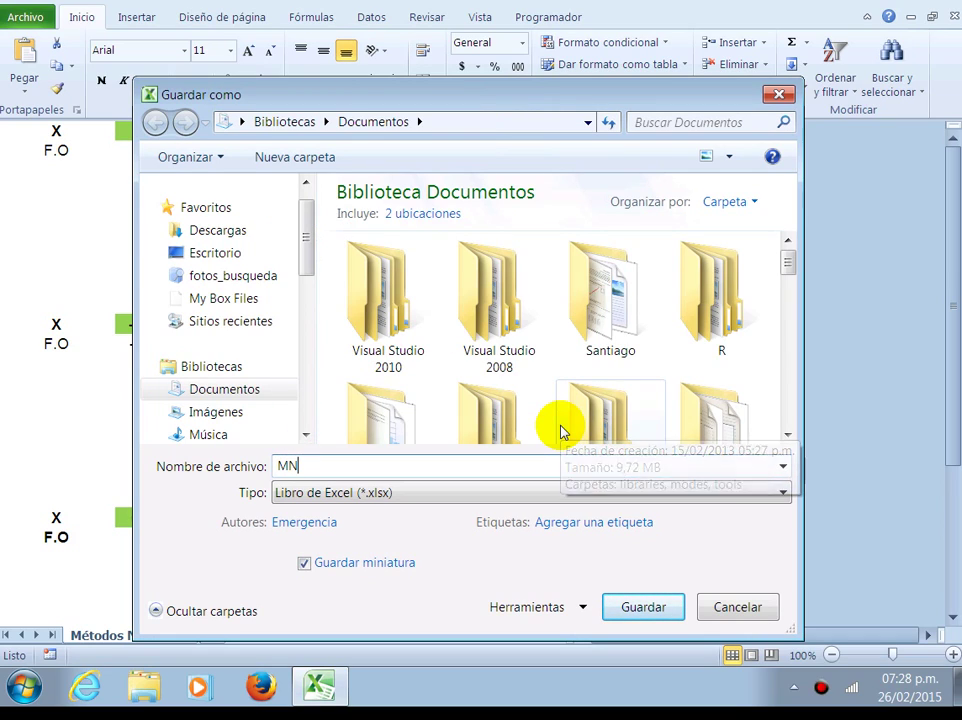
type("EXCEL")
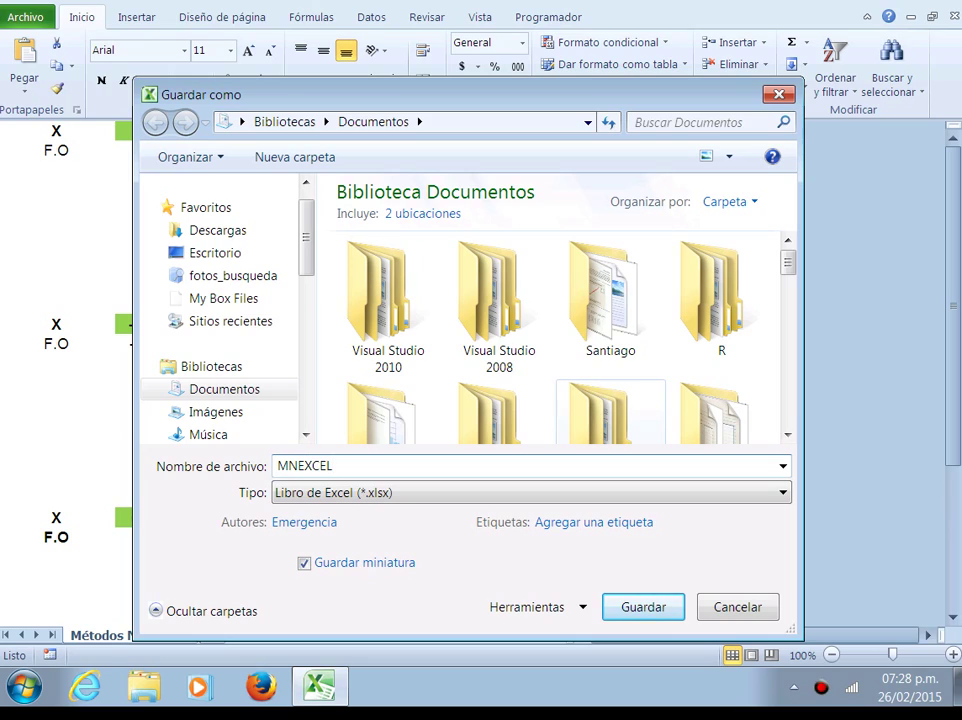
left_click(645, 611)
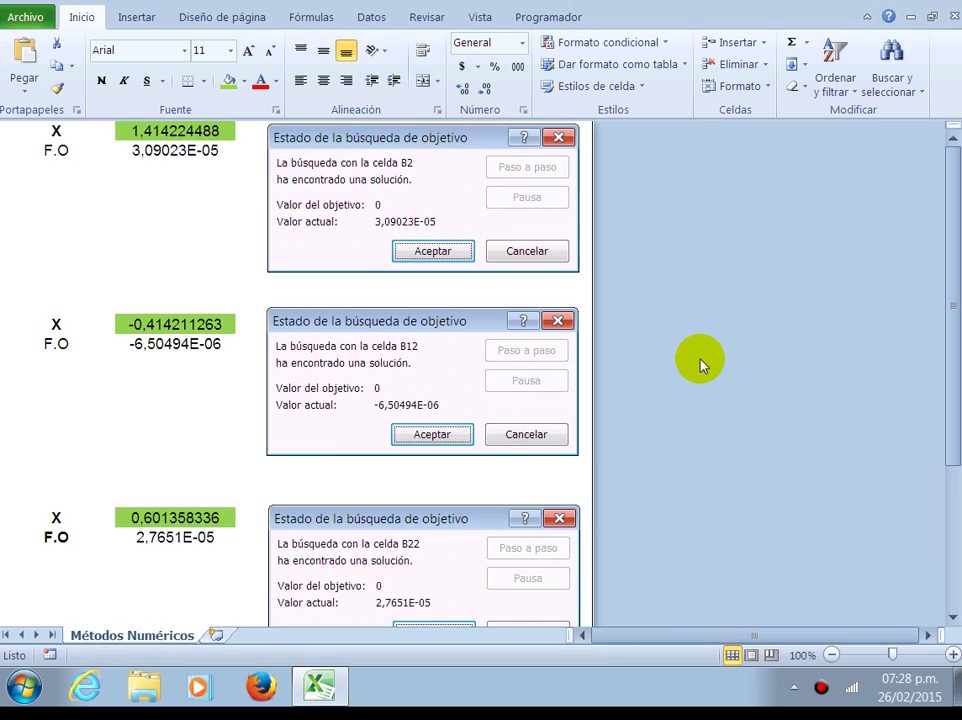
Make the first two F.O label cells bold
left_click(58, 150)
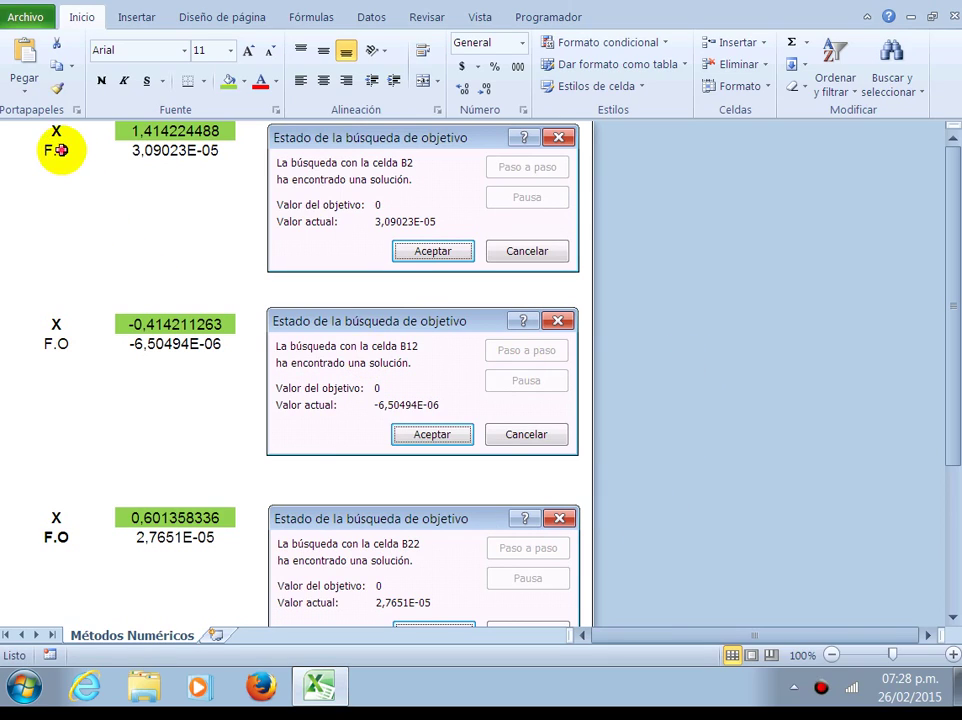
left_click(100, 80)
left_click(56, 343)
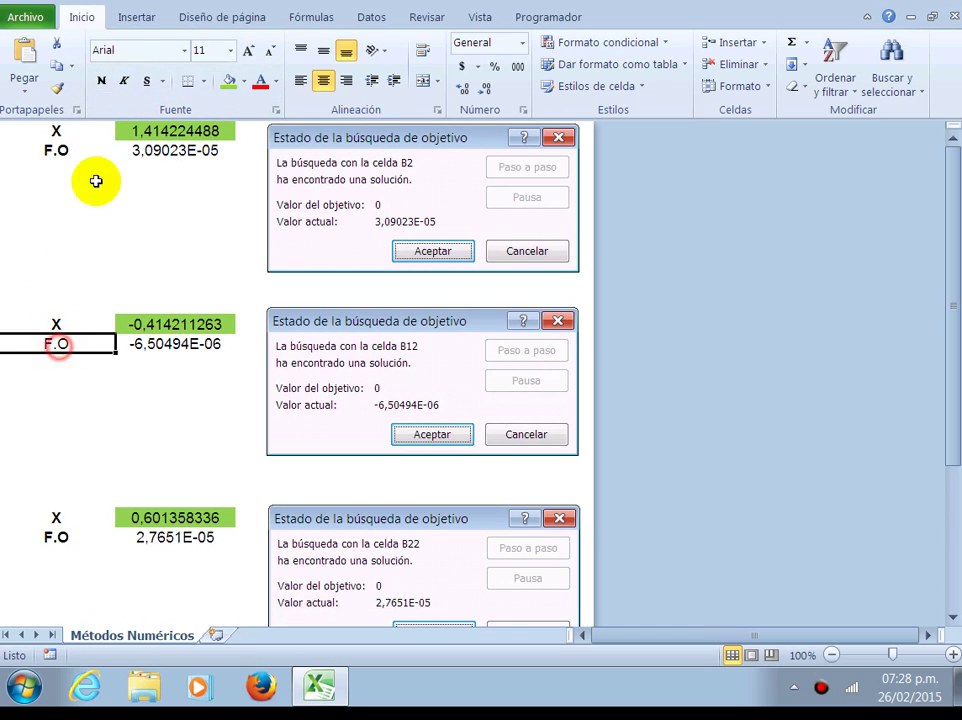
left_click(101, 82)
scroll(120, 420, "down", 5)
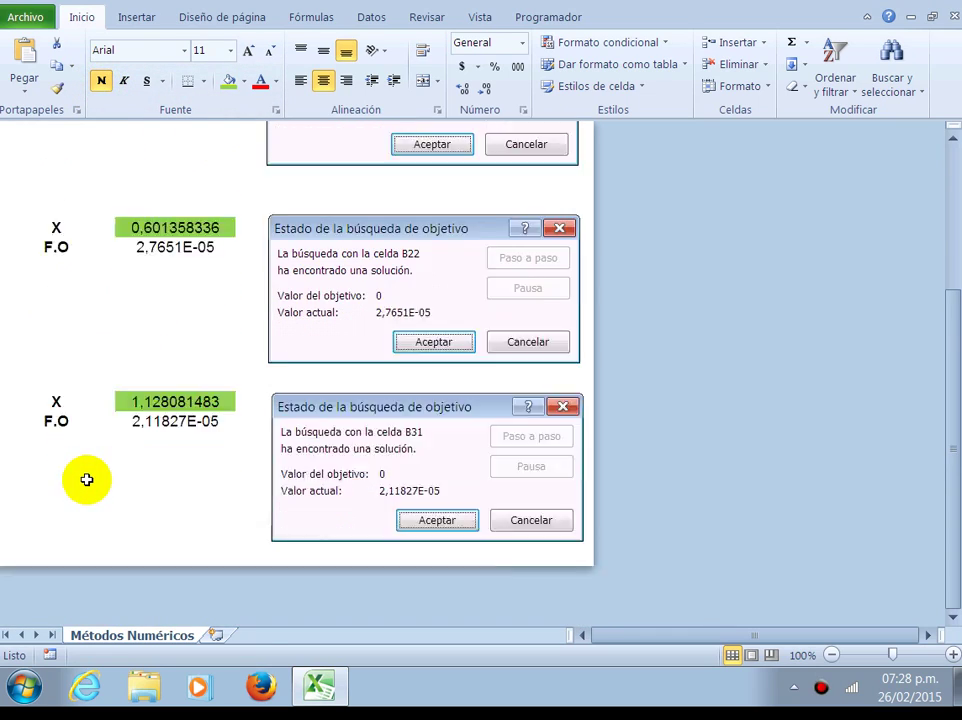
scroll(115, 458, "up", 5)
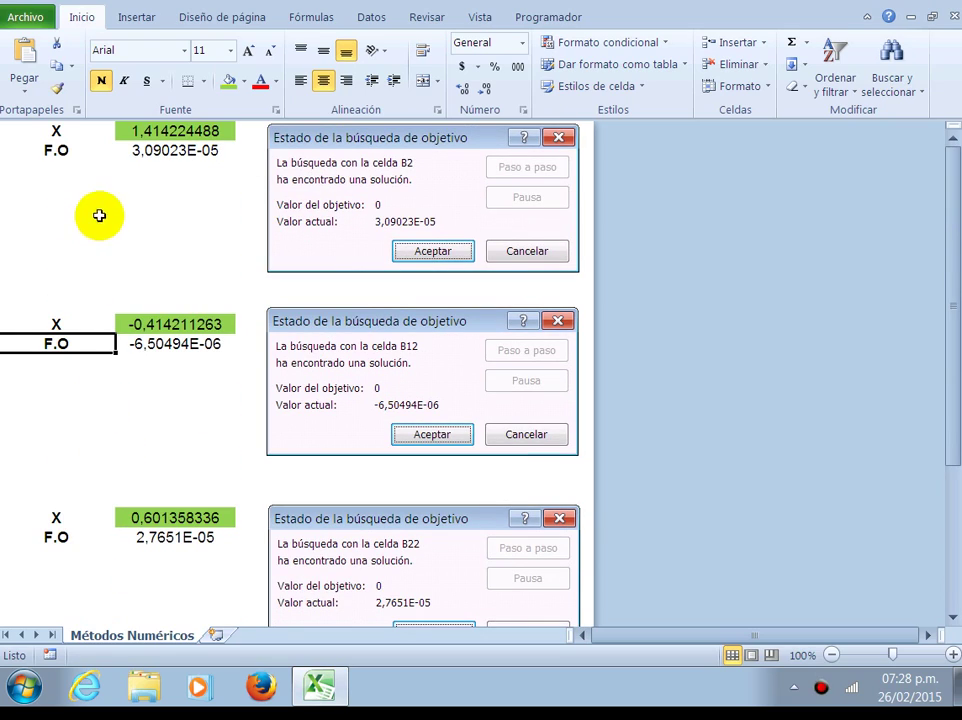
Save the MNEXCEL workbook and exit Excel 2010
left_click(548, 213)
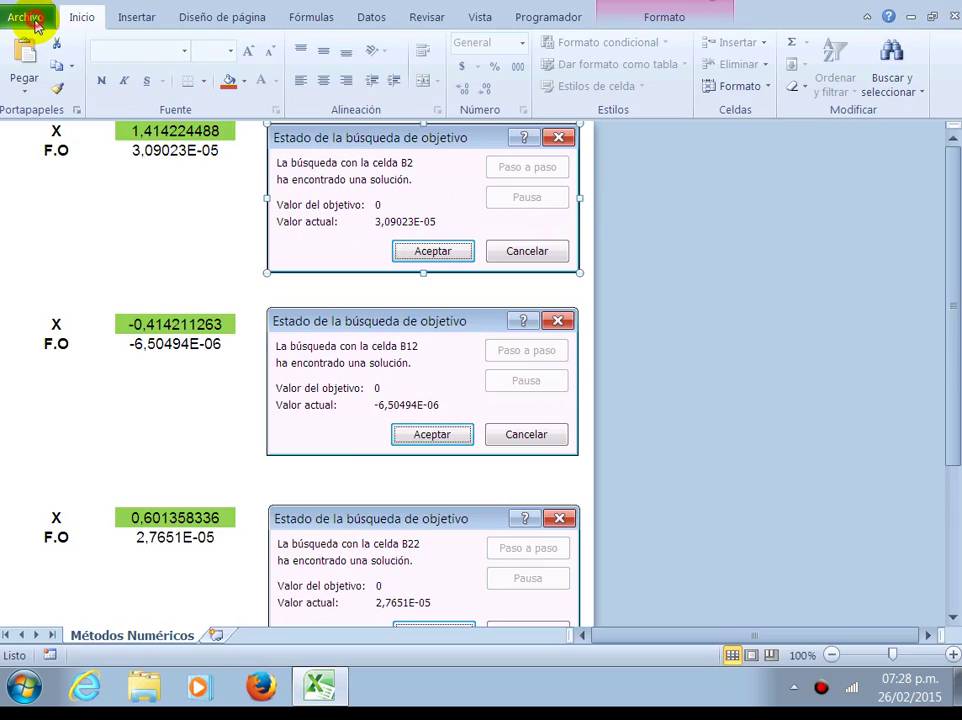
left_click(28, 18)
left_click(52, 58)
left_click(22, 17)
left_click(63, 410)
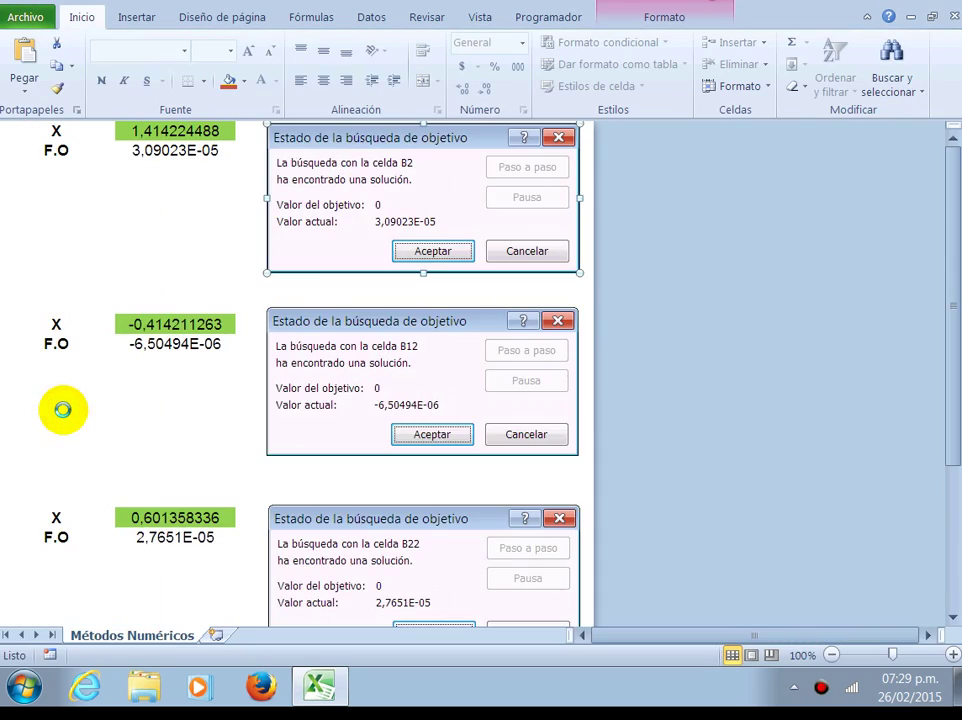